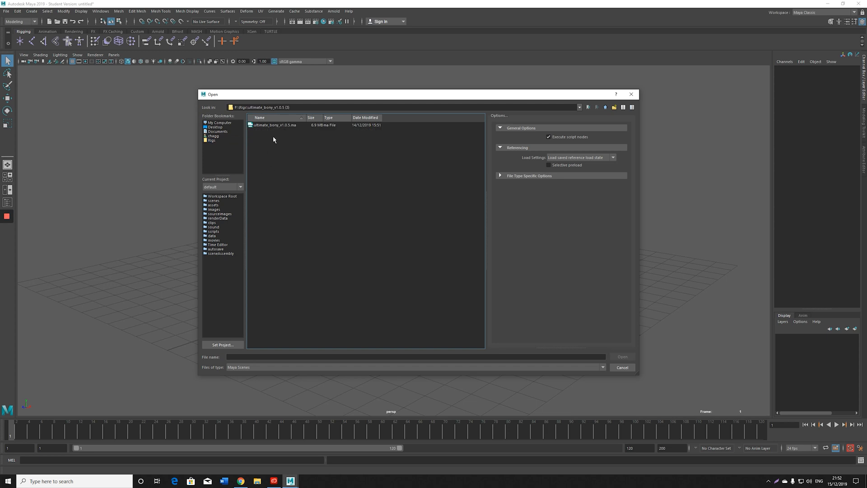
Open the rig scene ultimate_bony_v1.0.5.ma without saving the untitled scene, and dismiss the file-reading message
{"action": "double_click", "coordinate": [274, 125]}
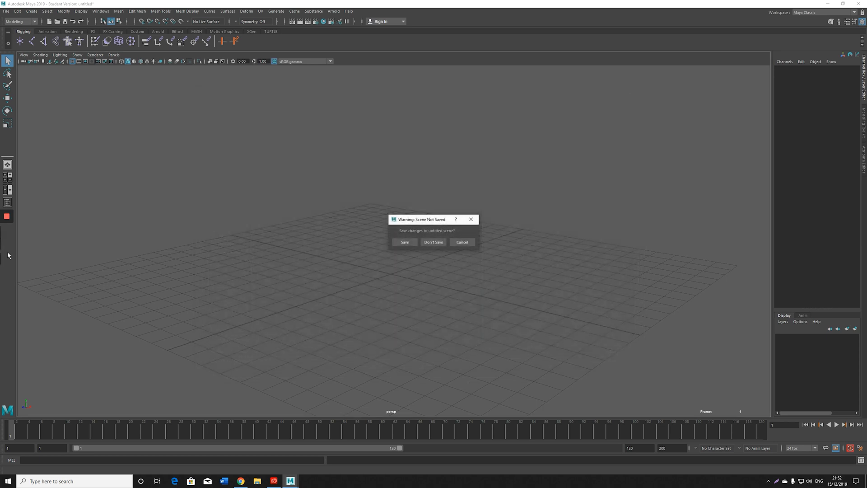
{"action": "left_click", "coordinate": [429, 242]}
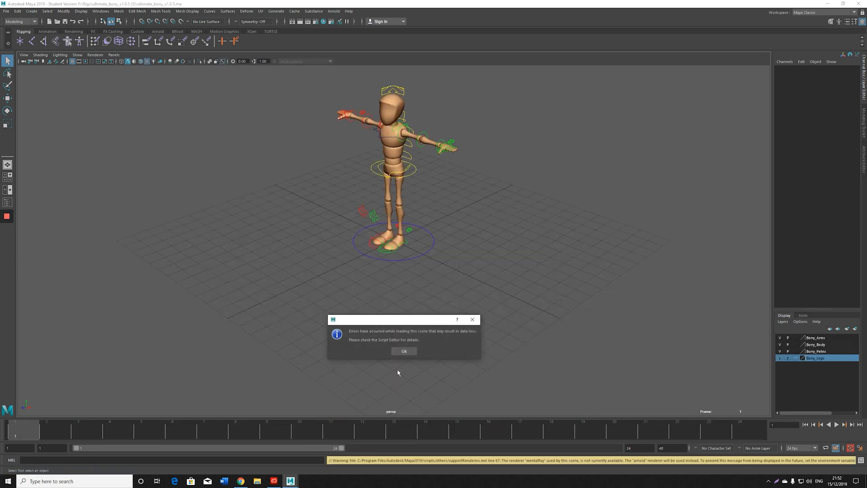
{"action": "left_click", "coordinate": [403, 351]}
{"action": "right_click_drag", "start_coordinate": [429, 296], "coordinate": [488, 293], "text": "alt"}
{"action": "middle_click_drag", "start_coordinate": [410, 311], "coordinate": [404, 310], "text": "alt"}
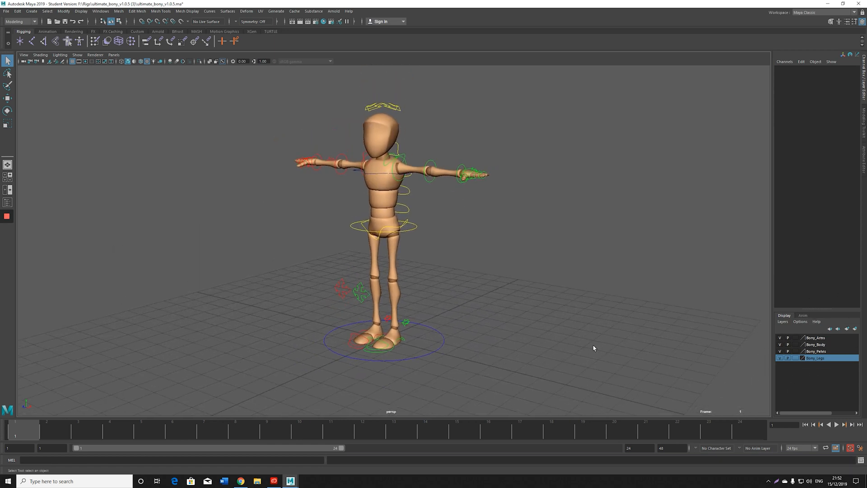
{"action": "mouse_move", "coordinate": [7, 216]}
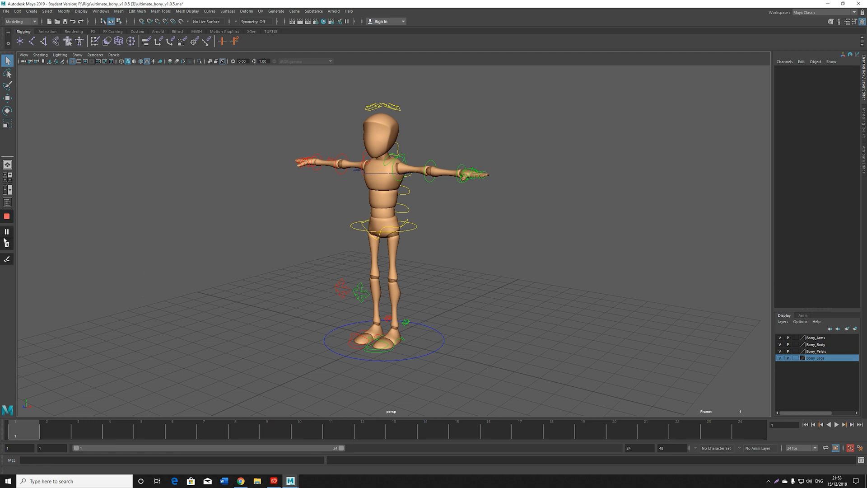
{"action": "left_click", "coordinate": [7, 261]}
{"action": "mouse_move", "coordinate": [808, 298]}
{"action": "left_mouse_down"}
{"action": "mouse_move", "coordinate": [812, 372]}
{"action": "mouse_move", "coordinate": [792, 304]}
{"action": "mouse_move", "coordinate": [808, 299]}
{"action": "left_mouse_up"}
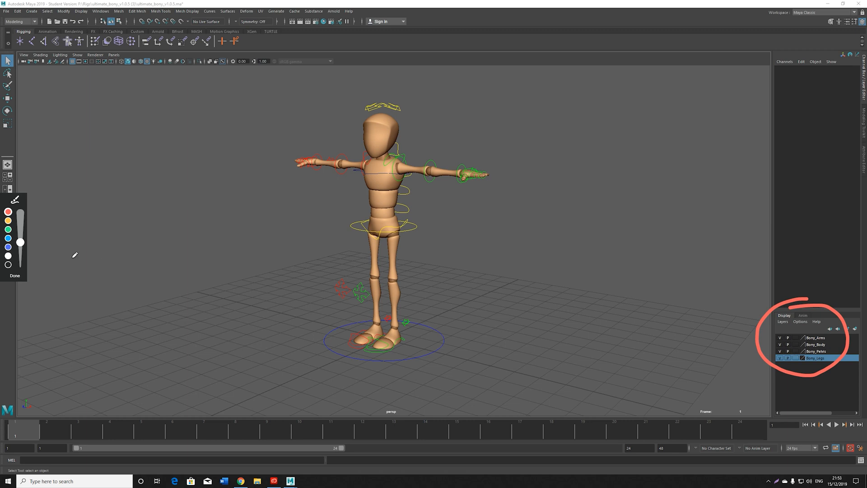
{"action": "left_click", "coordinate": [8, 277]}
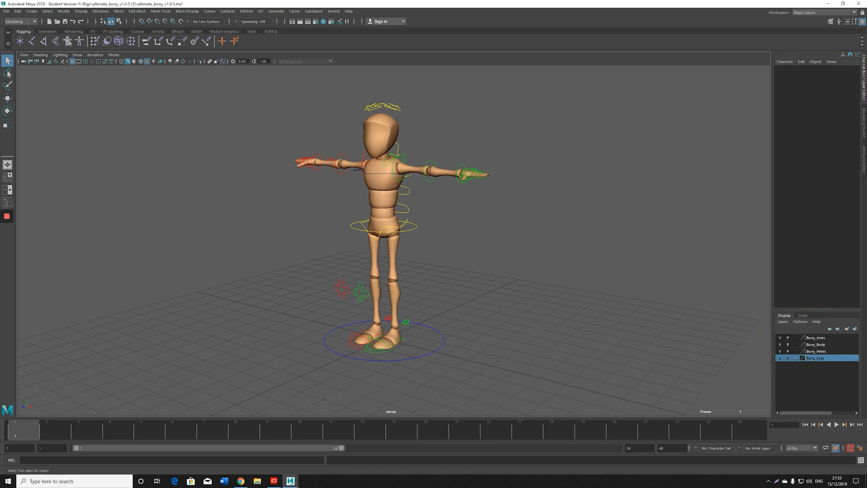
Try the display layers' visibility and leave Bony_Arms and Bony_Body hidden, with Bony_Pelvis and Bony_Legs shown
{"action": "left_click", "coordinate": [780, 351]}
{"action": "left_click", "coordinate": [780, 344]}
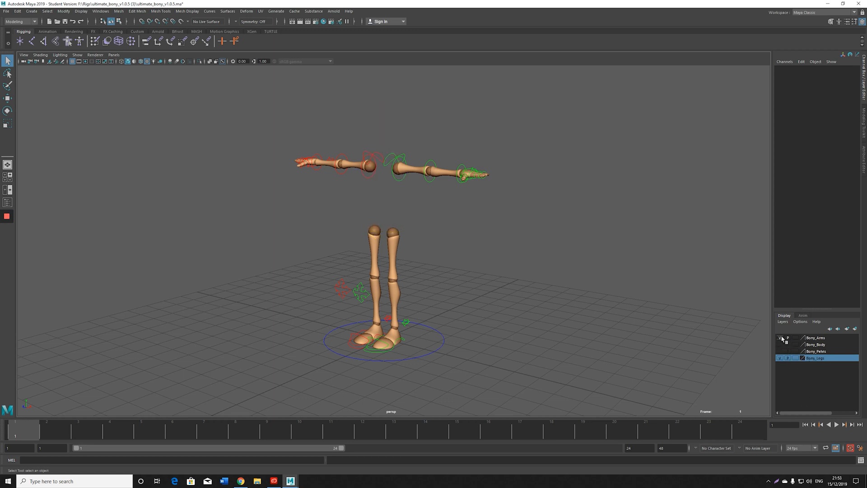
{"action": "left_click", "coordinate": [780, 337]}
{"action": "left_click", "coordinate": [779, 351]}
{"action": "left_click", "coordinate": [780, 344]}
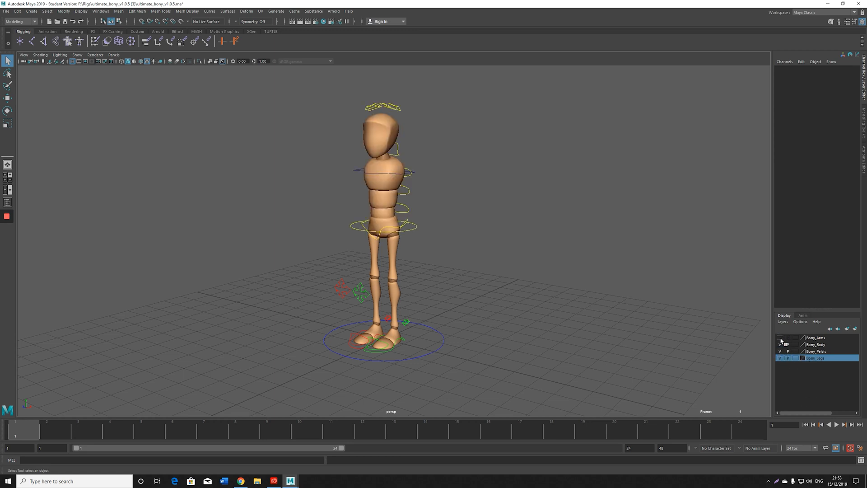
{"action": "left_click", "coordinate": [779, 338]}
{"action": "left_click", "coordinate": [781, 338]}
{"action": "left_click", "coordinate": [780, 344]}
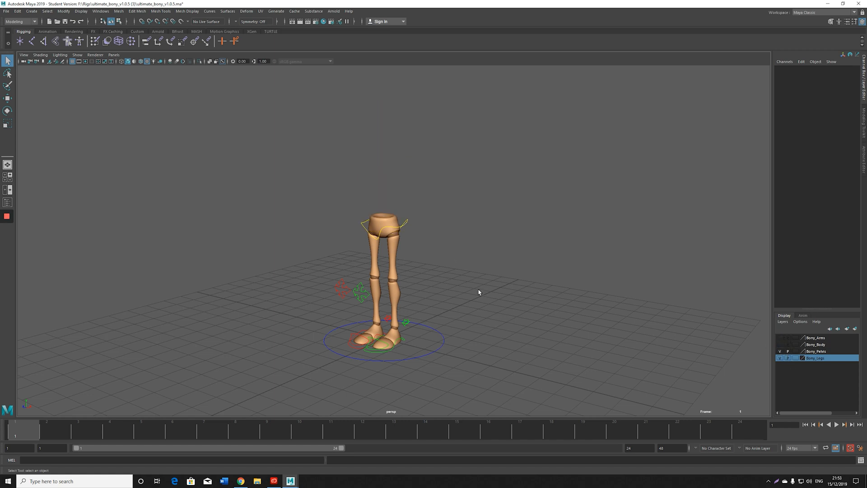
Show the Bony_Body layer again to bring back the ring control around the waist
{"action": "left_click_drag", "start_coordinate": [478, 292], "coordinate": [313, 304], "text": "alt"}
{"action": "right_click_drag", "start_coordinate": [314, 304], "coordinate": [484, 290], "text": "alt"}
{"action": "middle_click_drag", "start_coordinate": [483, 290], "coordinate": [531, 232], "text": "alt"}
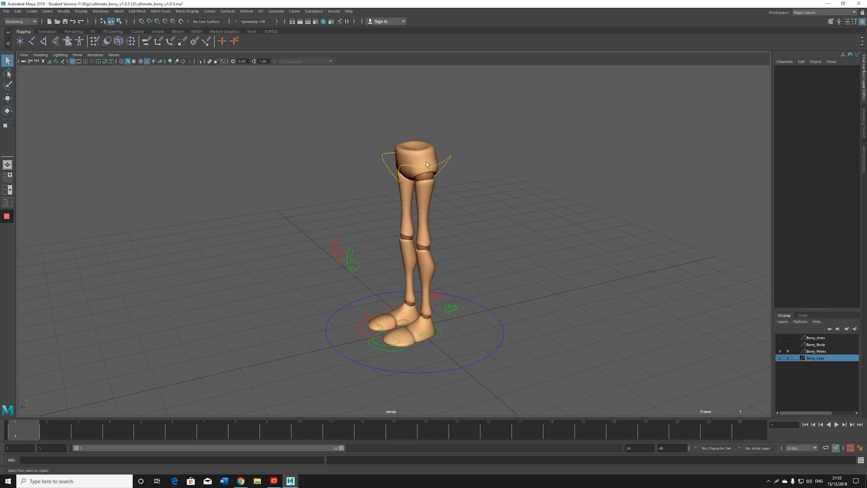
{"action": "left_click_drag", "start_coordinate": [426, 164], "coordinate": [461, 164], "text": "alt"}
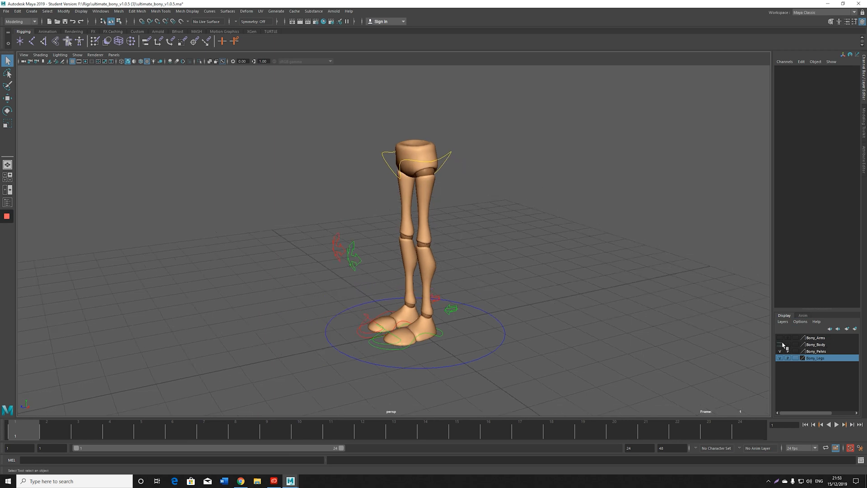
{"action": "left_click", "coordinate": [447, 154]}
{"action": "key", "text": "ctrl+z"}
{"action": "left_click", "coordinate": [780, 345]}
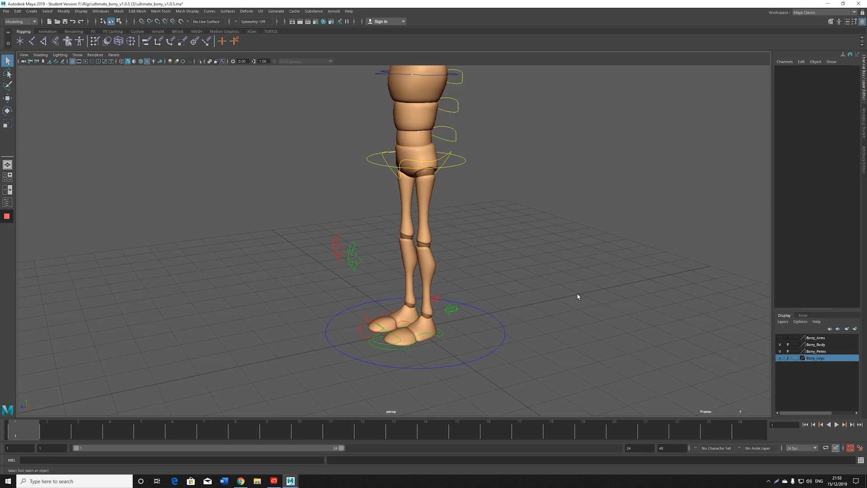
Add the waist ring control Bony_ROOTC to the Bony_Legs layer, and hide the Bony_Body layer
{"action": "left_click", "coordinate": [461, 159]}
{"action": "middle_click_drag", "start_coordinate": [465, 171], "coordinate": [470, 213], "text": "alt"}
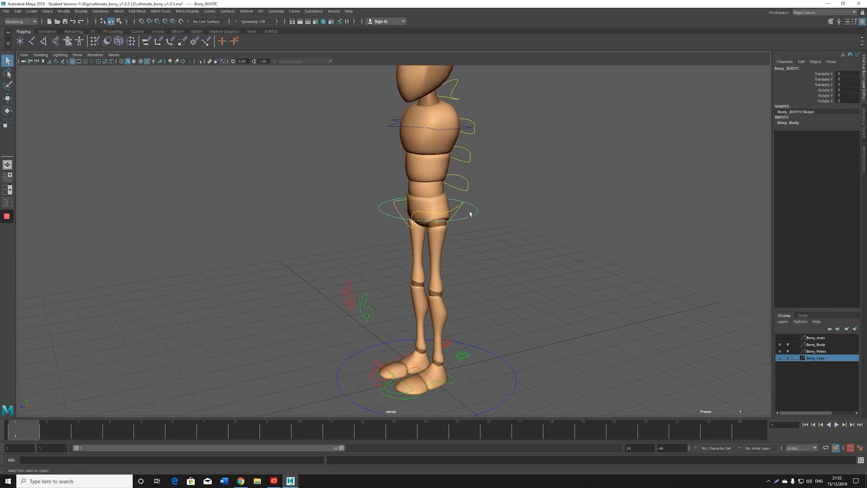
{"action": "key", "text": "w"}
{"action": "left_click_drag", "start_coordinate": [474, 245], "coordinate": [469, 223], "text": "alt"}
{"action": "left_click", "coordinate": [487, 241]}
{"action": "left_click", "coordinate": [470, 223]}
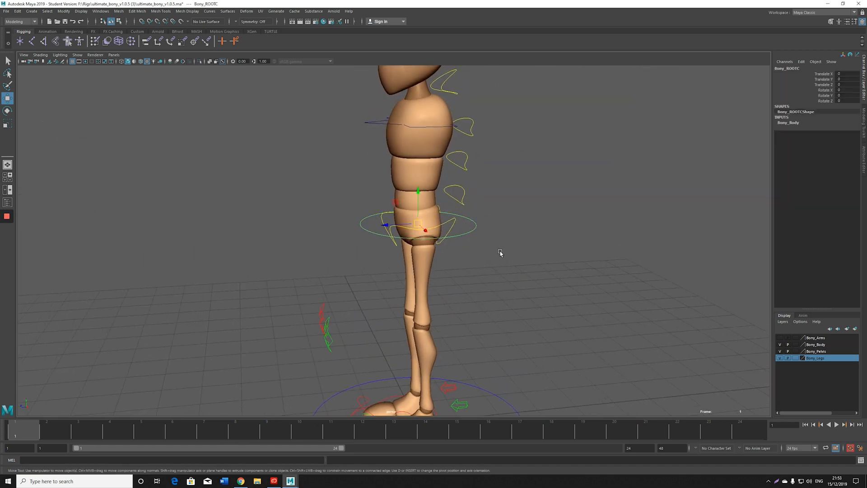
{"action": "right_click", "coordinate": [821, 361]}
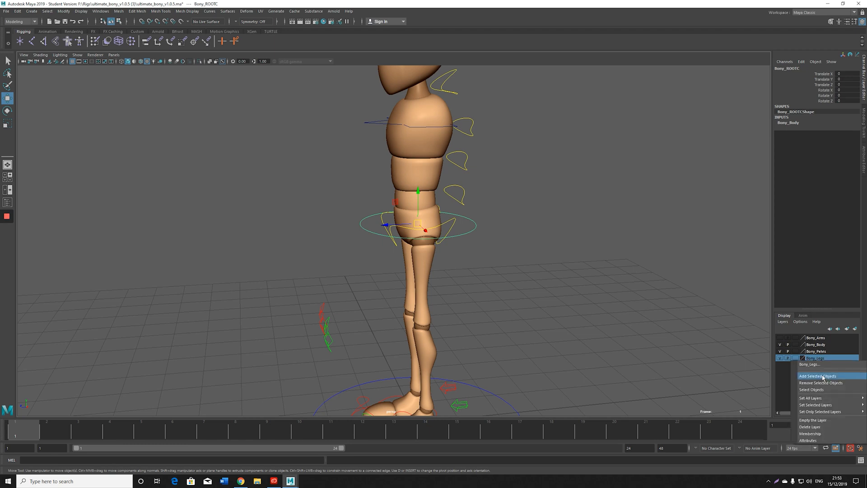
{"action": "left_click", "coordinate": [823, 377]}
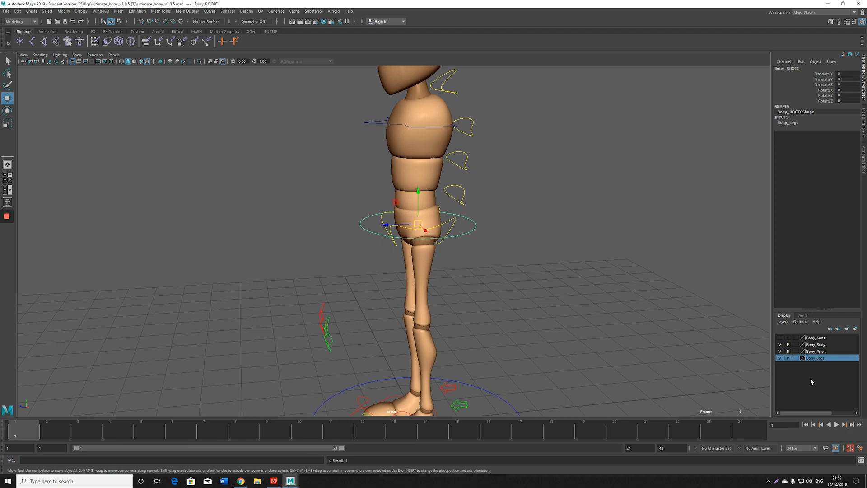
{"action": "left_click", "coordinate": [779, 344]}
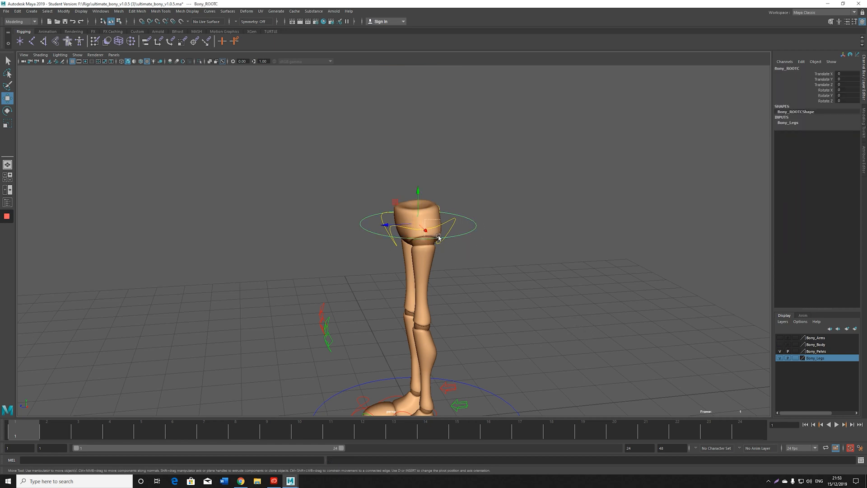
Test the waist ring control by moving it freely, and undo the move
{"action": "left_click", "coordinate": [416, 227]}
{"action": "mouse_move", "coordinate": [416, 227]}
{"action": "left_mouse_down"}
{"action": "mouse_move", "coordinate": [423, 247]}
{"action": "mouse_move", "coordinate": [432, 231]}
{"action": "mouse_move", "coordinate": [434, 251]}
{"action": "mouse_move", "coordinate": [497, 244]}
{"action": "mouse_move", "coordinate": [405, 242]}
{"action": "mouse_move", "coordinate": [435, 258]}
{"action": "mouse_move", "coordinate": [422, 222]}
{"action": "mouse_move", "coordinate": [412, 223]}
{"action": "mouse_move", "coordinate": [410, 186]}
{"action": "mouse_move", "coordinate": [478, 248]}
{"action": "mouse_move", "coordinate": [463, 258]}
{"action": "mouse_move", "coordinate": [506, 280]}
{"action": "left_mouse_up"}
{"action": "key", "text": "ctrl+z"}
{"action": "key", "text": "ctrl+z"}
{"action": "key", "text": "ctrl+z"}
Change the single perspective view to the four-view layout
{"action": "key", "text": "space"}
{"action": "key", "text": "space"}
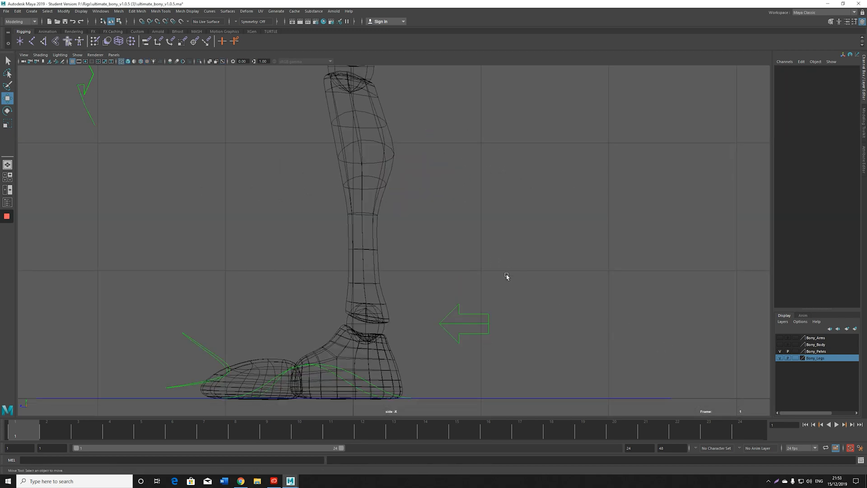
{"action": "key", "text": "space"}
{"action": "key", "text": "space"}
{"action": "key", "text": "space"}
{"action": "key", "text": "space"}
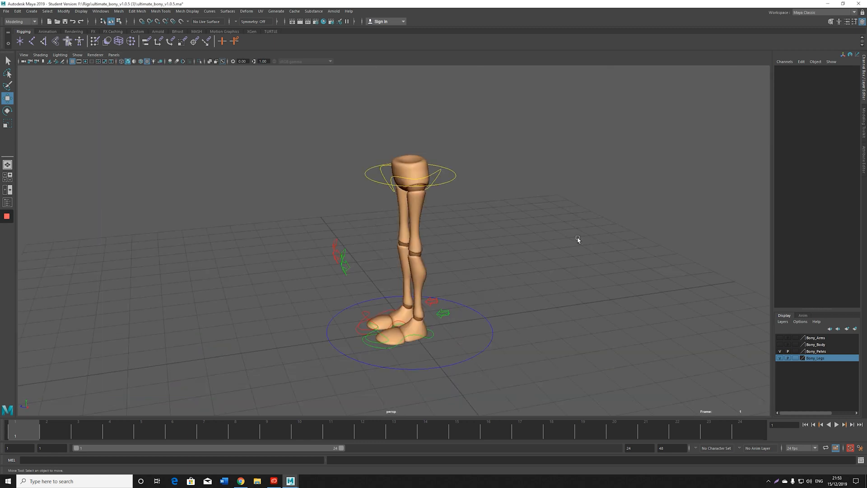
{"action": "left_click", "coordinate": [7, 177]}
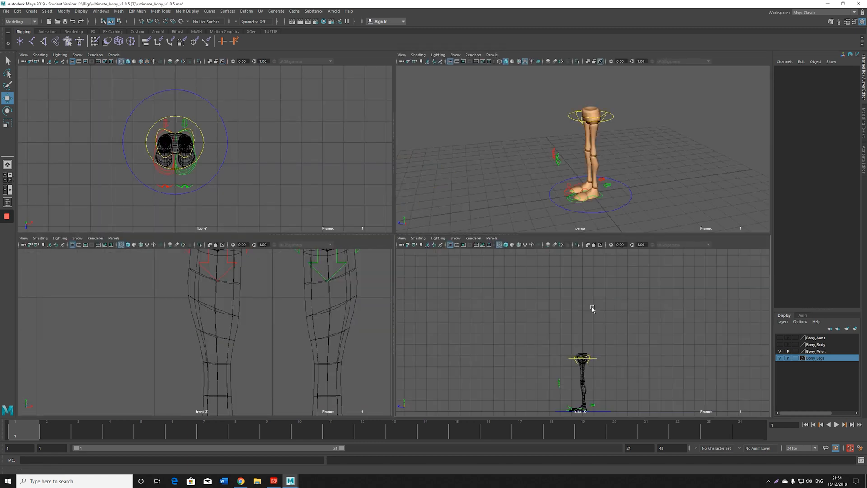
Select all the leg and pelvis controls and frame them in each of the four views
{"action": "left_click_drag", "start_coordinate": [559, 339], "coordinate": [624, 394]}
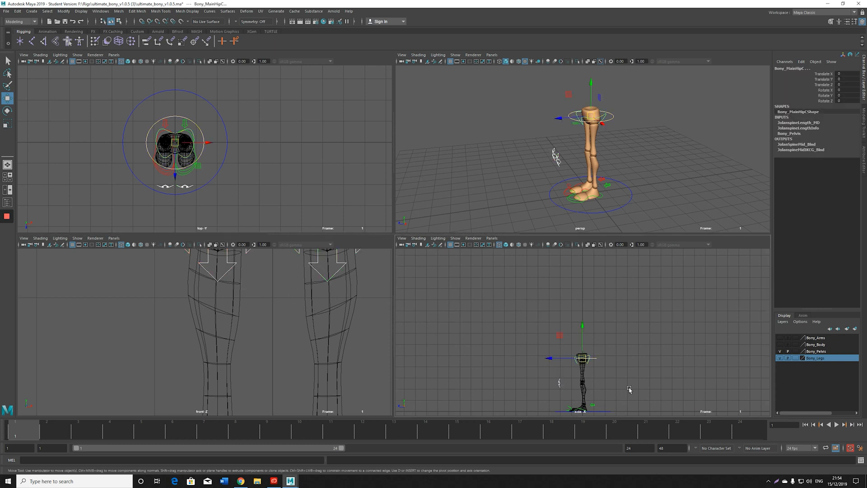
{"action": "left_click_drag", "start_coordinate": [506, 324], "coordinate": [668, 417]}
{"action": "key", "text": "f"}
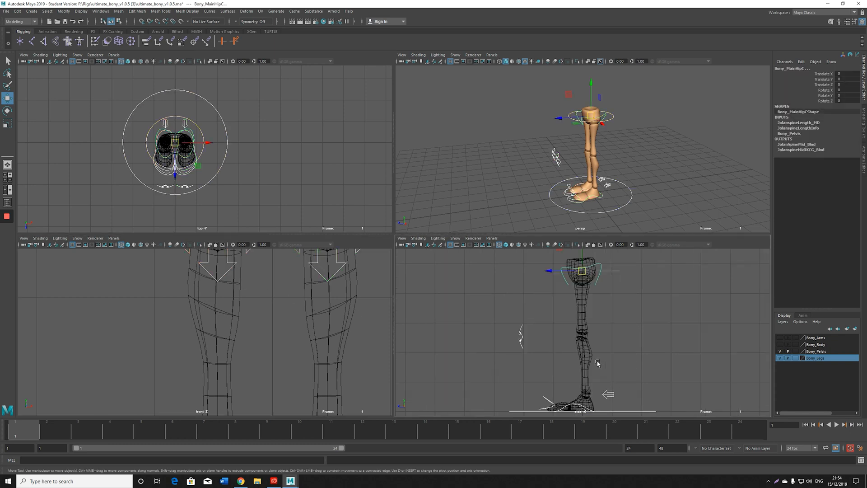
{"action": "key", "text": "f"}
{"action": "key", "text": "f"}
{"action": "key", "text": "f"}
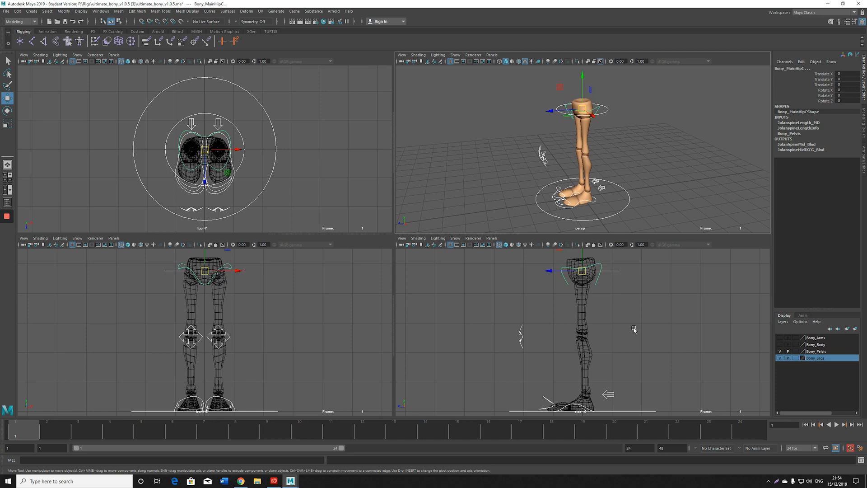
Set the top, front and side views to shaded display and deselect the controls
{"action": "left_click_drag", "start_coordinate": [634, 330], "coordinate": [638, 321], "text": "alt"}
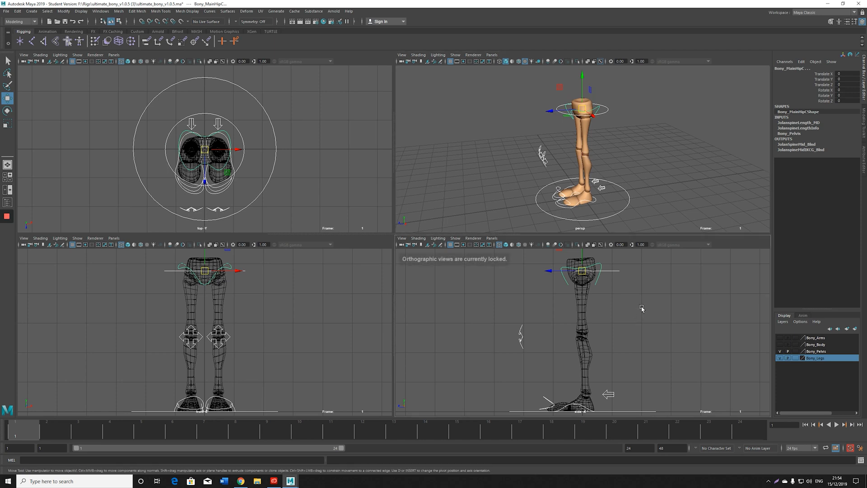
{"action": "key", "text": "5"}
{"action": "key", "text": "5"}
{"action": "key", "text": "5"}
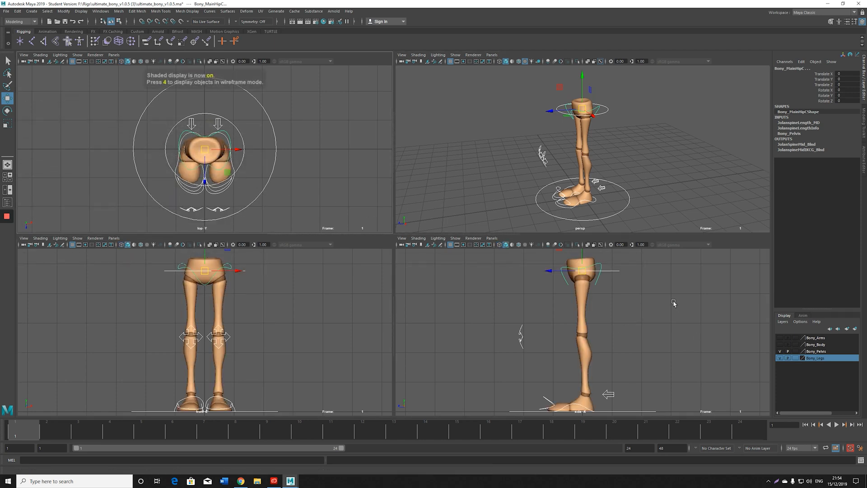
{"action": "left_click", "coordinate": [673, 303]}
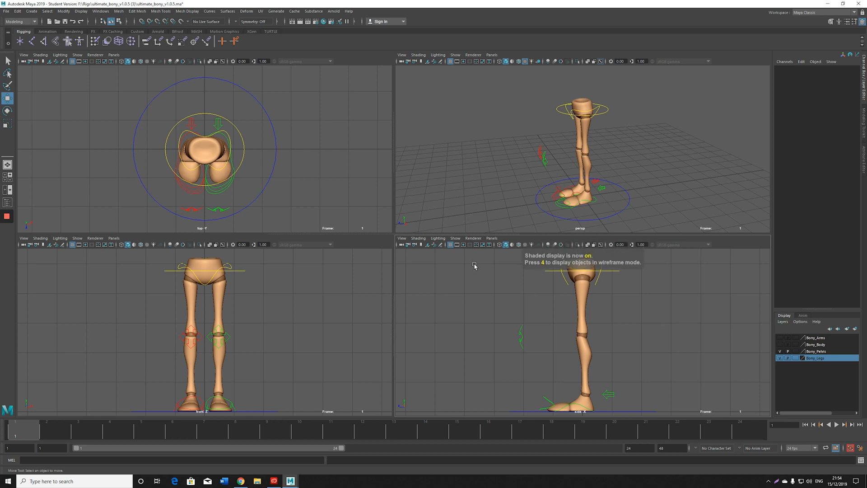
Toggle the side view between wireframe and smooth shading, ending with the legs shaded
{"action": "left_click", "coordinate": [419, 238]}
{"action": "left_click", "coordinate": [428, 250]}
{"action": "left_click", "coordinate": [418, 238]}
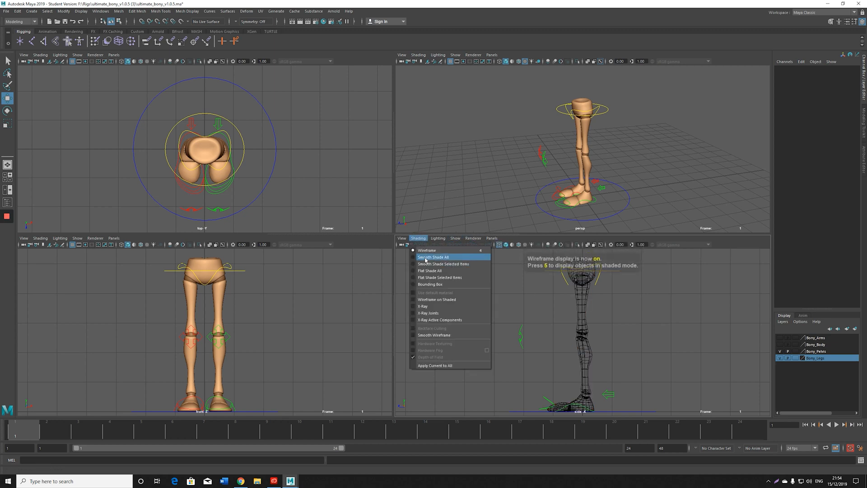
{"action": "left_click", "coordinate": [425, 257]}
{"action": "left_click", "coordinate": [418, 237]}
{"action": "left_click", "coordinate": [427, 250]}
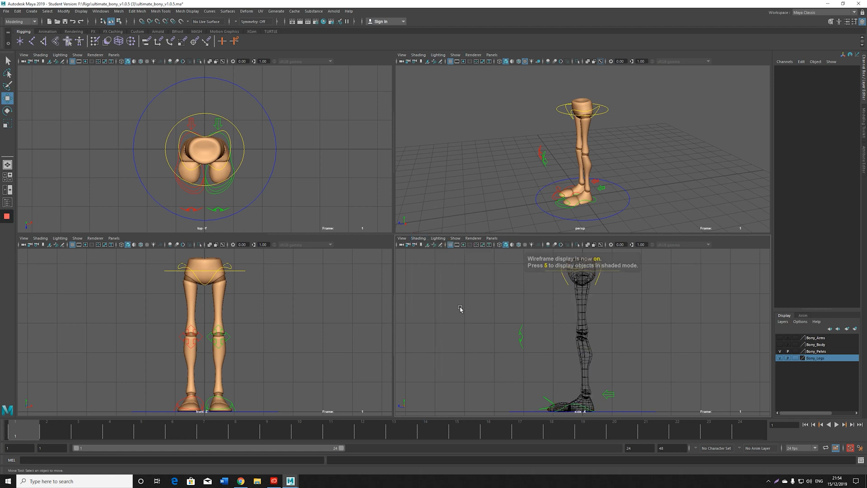
{"action": "left_click", "coordinate": [419, 238]}
{"action": "left_click", "coordinate": [428, 257]}
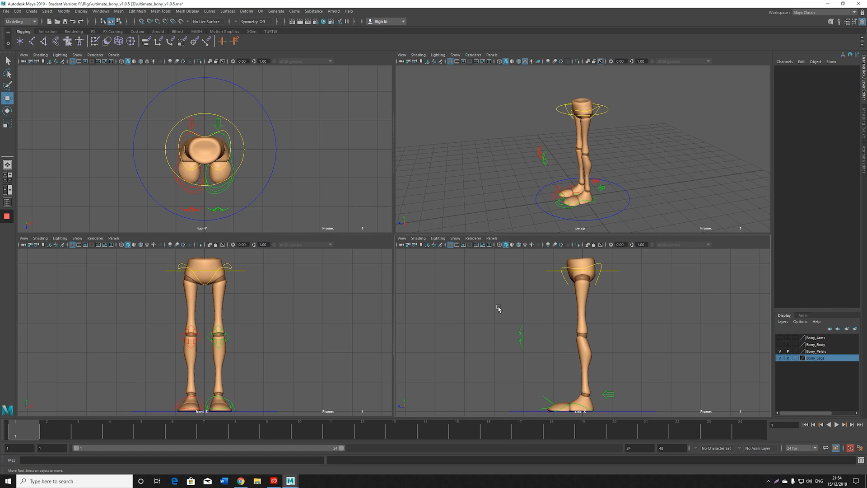
{"action": "key", "text": "4"}
{"action": "key", "text": "5"}
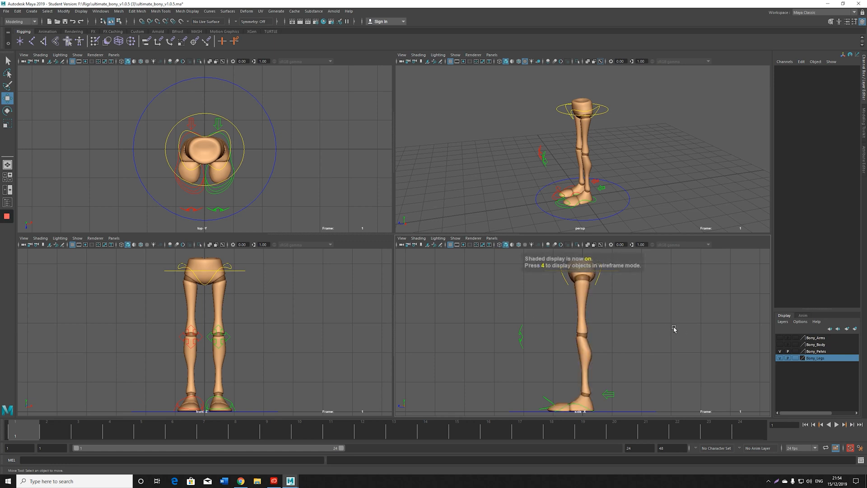
Maximize the side view with the legs framed, and check the left foot IK control by selecting and deselecting it
{"action": "key", "text": "space"}
{"action": "scroll", "coordinate": [542, 266], "scroll_direction": "down", "scroll_amount": 2}
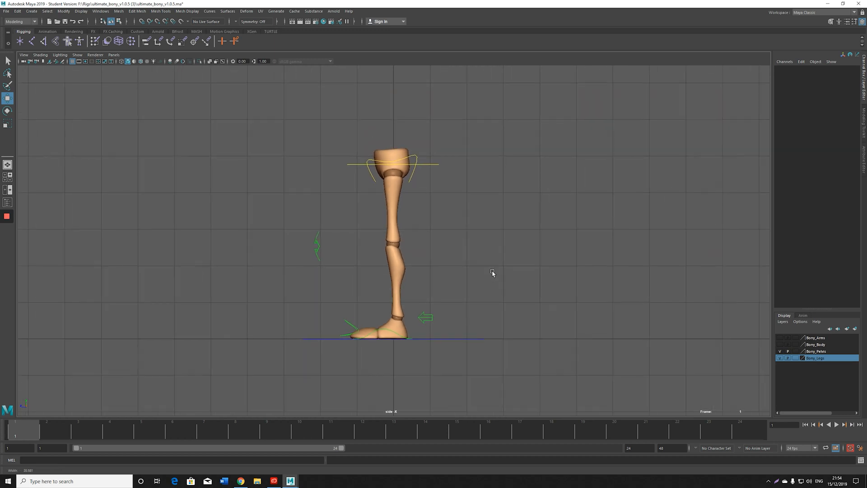
{"action": "middle_click_drag", "start_coordinate": [377, 273], "coordinate": [410, 273], "text": "alt"}
{"action": "right_click_drag", "start_coordinate": [410, 273], "coordinate": [569, 265], "text": "alt"}
{"action": "middle_click_drag", "start_coordinate": [526, 266], "coordinate": [529, 261], "text": "alt"}
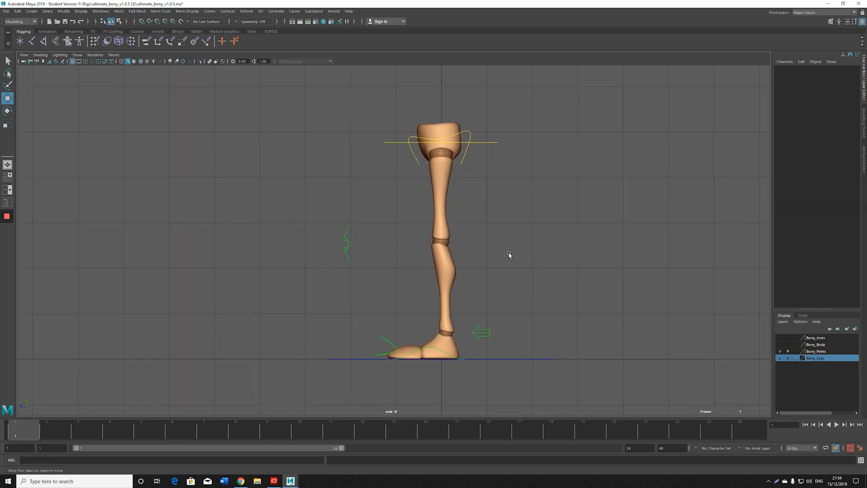
{"action": "left_click", "coordinate": [438, 350]}
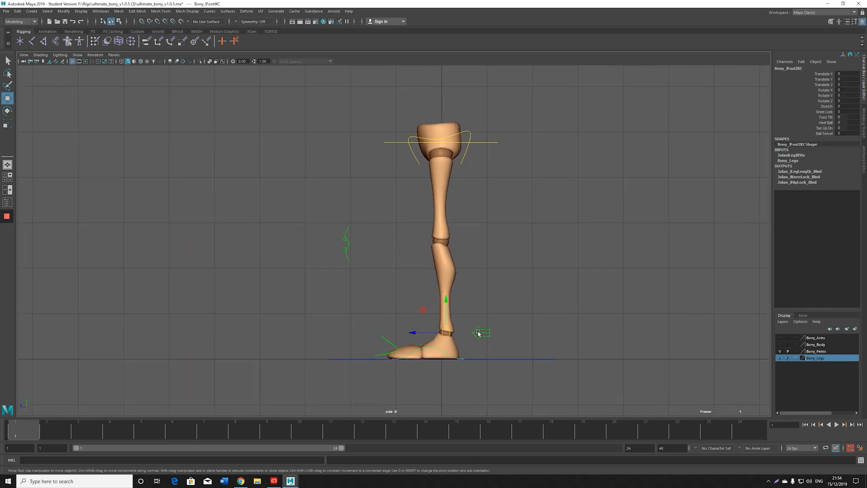
{"action": "left_click", "coordinate": [601, 292]}
Switch to Chrome, search for images of "walk cycles" and open the Walk Cycle Rotoscoping drawing with the contact, down, passing and up poses
{"action": "left_click", "coordinate": [241, 481]}
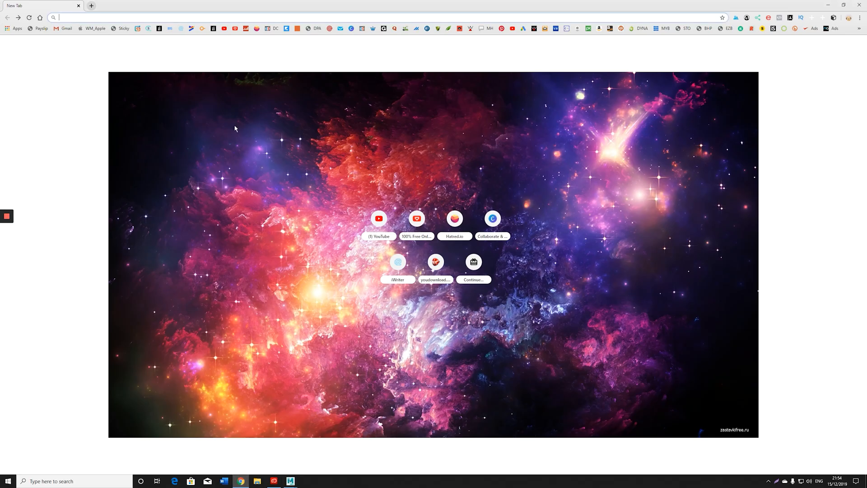
{"action": "type", "text": "walk c"}
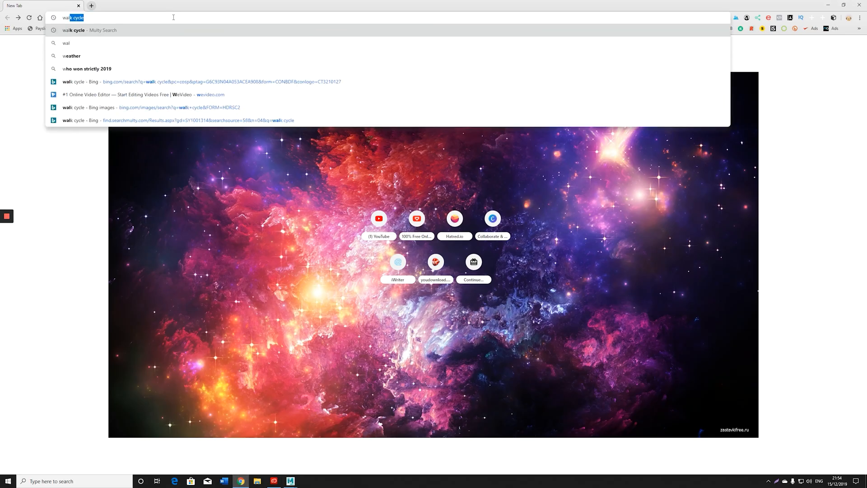
{"action": "type", "text": "ycles"}
{"action": "key", "text": "Return"}
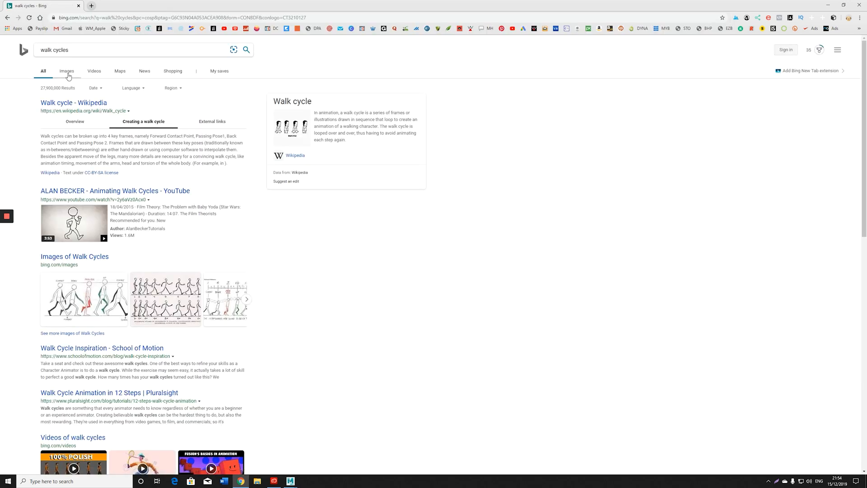
{"action": "left_click", "coordinate": [67, 71]}
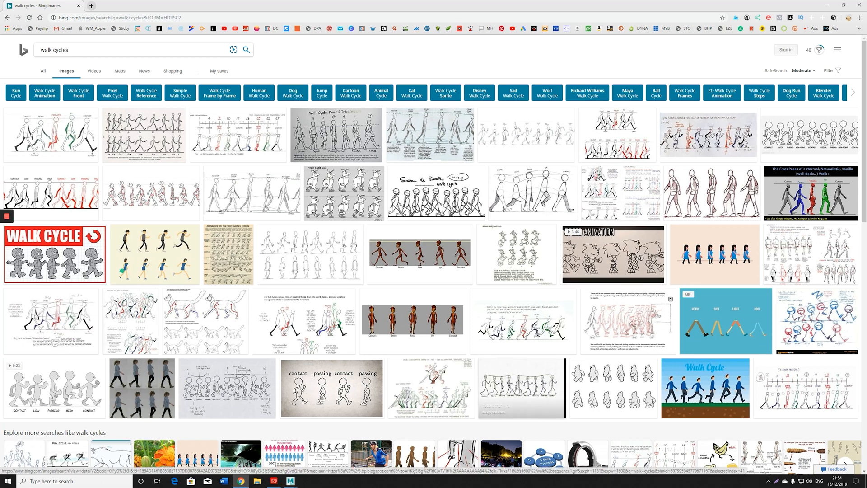
{"action": "left_click", "coordinate": [48, 131]}
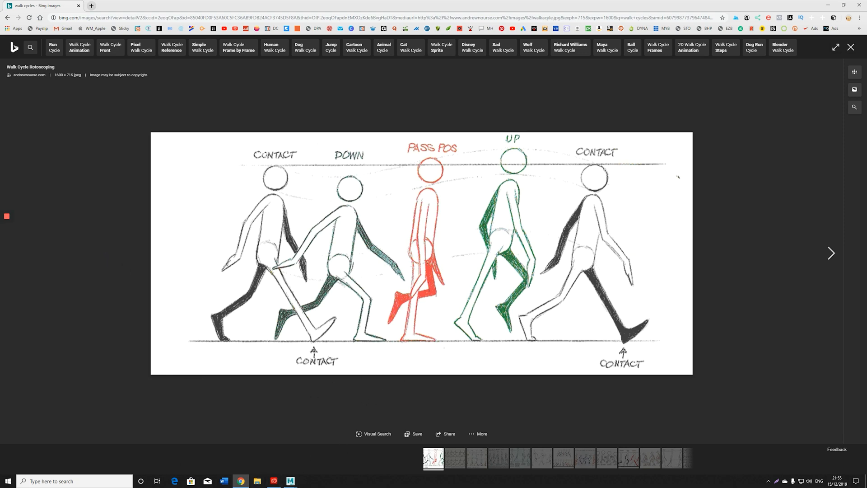
Compare the legs in Maya's side view with the walk cycle drawing in Chrome, ending back in Maya
{"action": "mouse_move", "coordinate": [290, 481]}
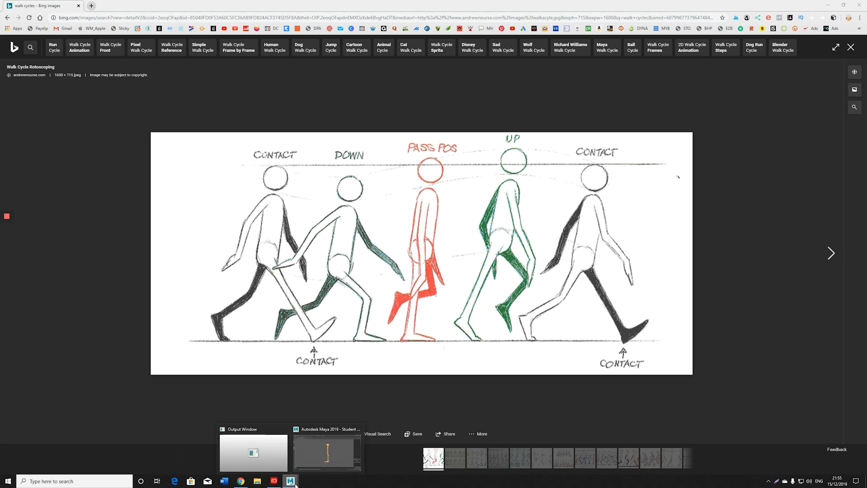
{"action": "left_click", "coordinate": [318, 464]}
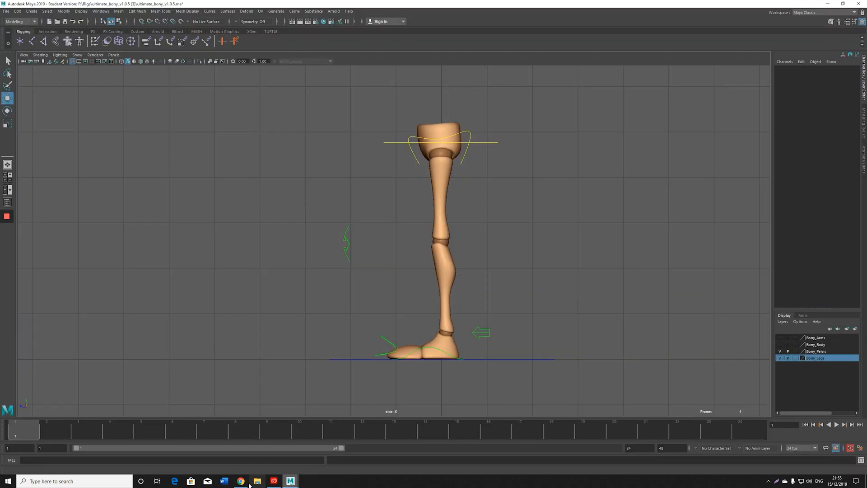
{"action": "left_click", "coordinate": [249, 484]}
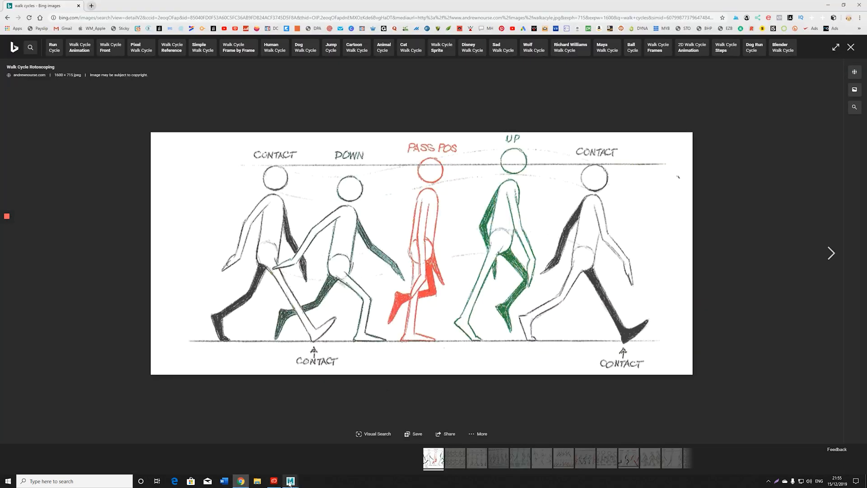
{"action": "mouse_move", "coordinate": [290, 480]}
{"action": "left_click", "coordinate": [327, 468]}
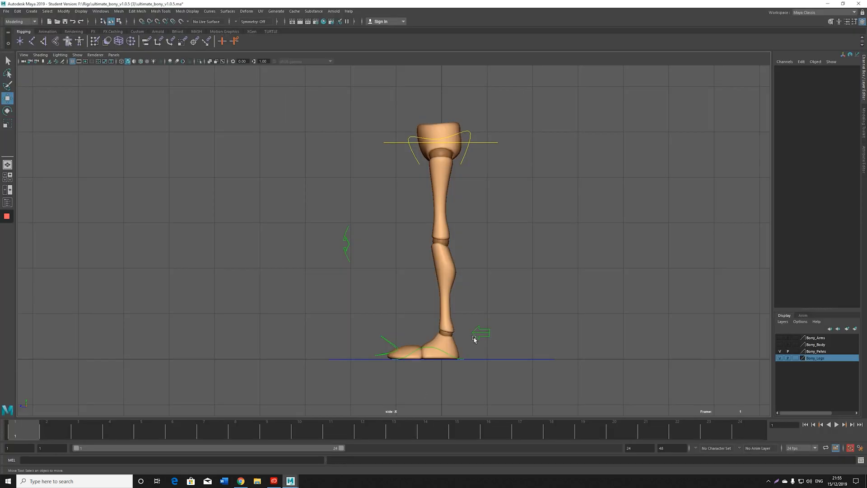
Move the left foot IK control forward to Translate Z about 2.05, checking the stride against the walk cycle drawing in Chrome
{"action": "left_click", "coordinate": [436, 347]}
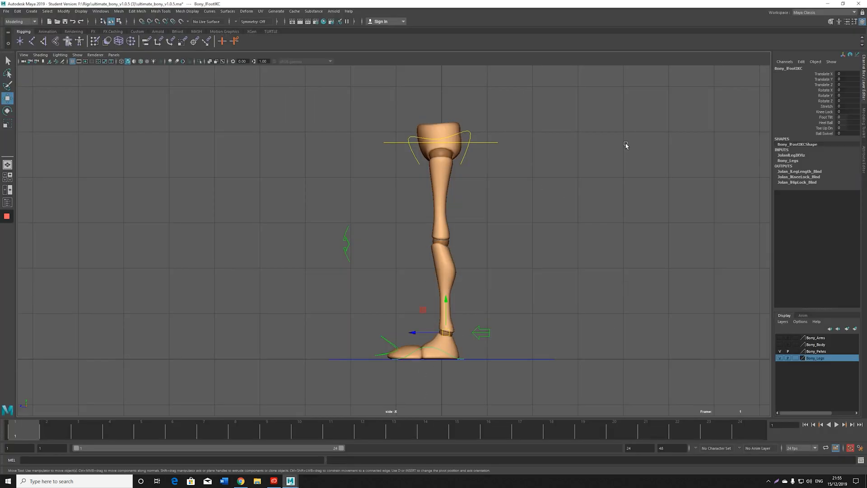
{"action": "key", "text": "space"}
{"action": "key", "text": "space"}
{"action": "left_click_drag", "start_coordinate": [415, 332], "coordinate": [321, 363]}
{"action": "left_click", "coordinate": [240, 481]}
{"action": "left_click", "coordinate": [241, 480]}
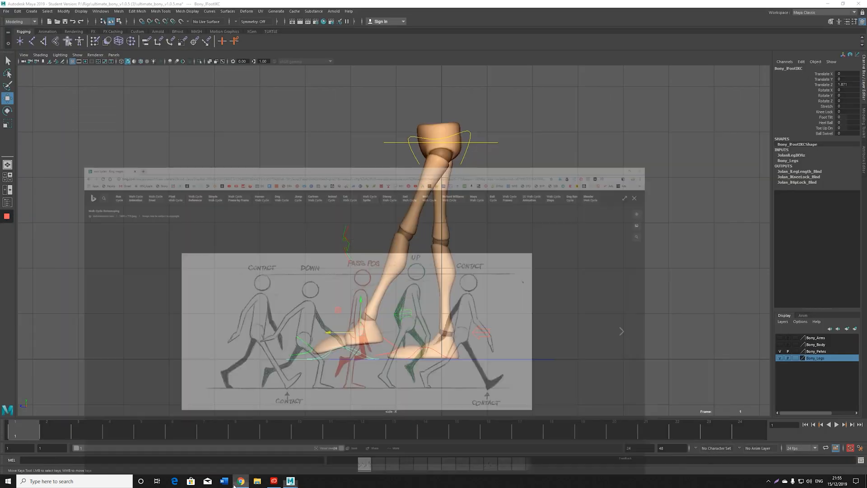
{"action": "left_click_drag", "start_coordinate": [346, 335], "coordinate": [340, 335]}
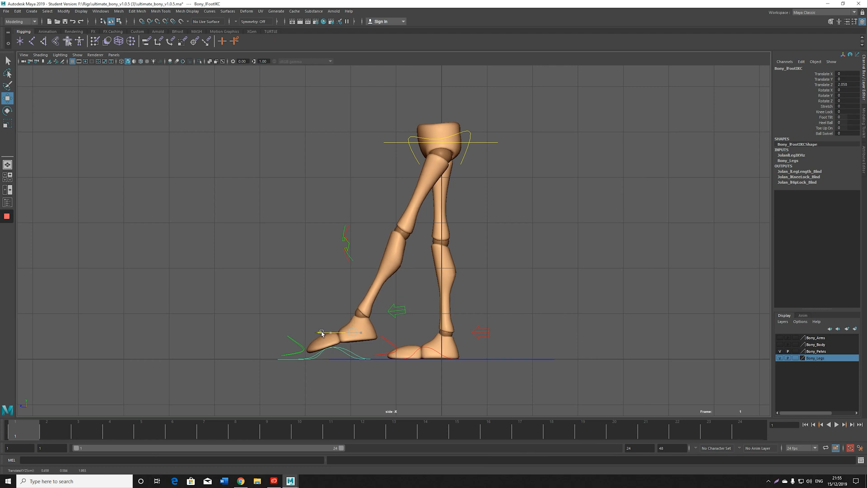
Lower the root control to Translate Y -0.5 and move the right foot IK control back to Translate Z about -1.82
{"action": "left_click", "coordinate": [492, 141]}
{"action": "left_click_drag", "start_coordinate": [442, 117], "coordinate": [443, 130]}
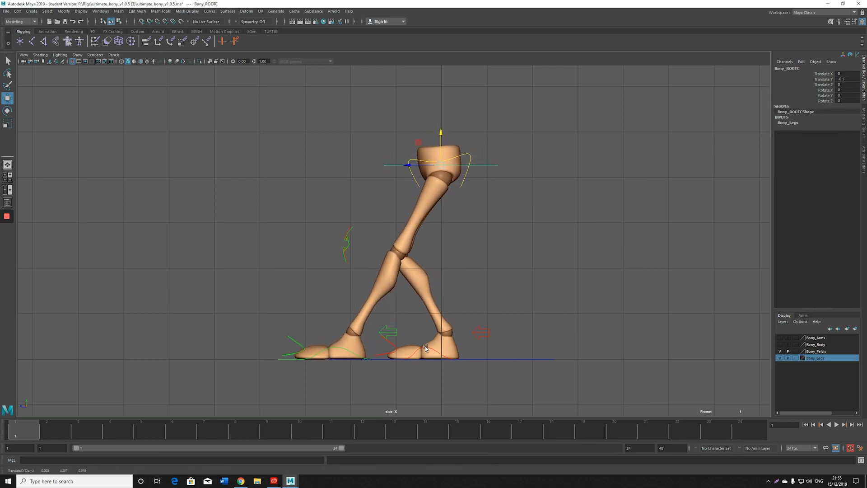
{"action": "left_click", "coordinate": [424, 345]}
{"action": "left_click_drag", "start_coordinate": [414, 342], "coordinate": [499, 342]}
Roll the left foot onto its heel with the toes raised by setting its Heel Ball to about -3.98
{"action": "left_click", "coordinate": [349, 351]}
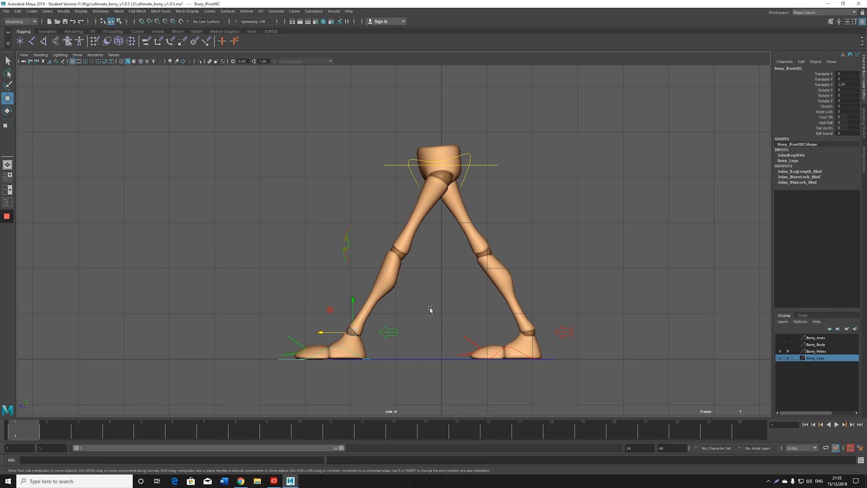
{"action": "left_click", "coordinate": [828, 122]}
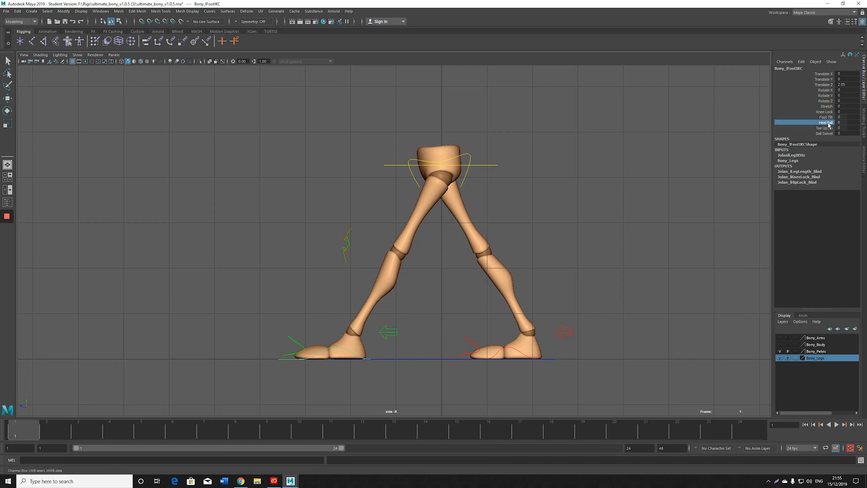
{"action": "middle_click_drag", "start_coordinate": [612, 248], "coordinate": [637, 299]}
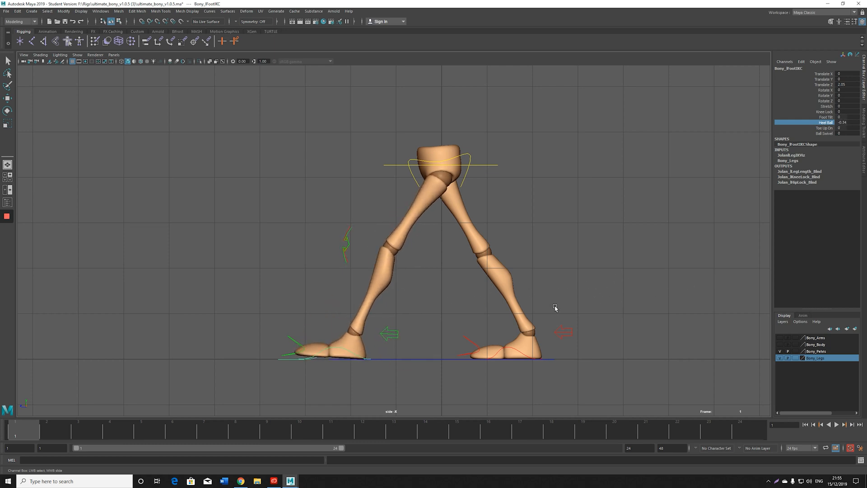
{"action": "middle_click_drag", "start_coordinate": [555, 307], "coordinate": [575, 290]}
{"action": "middle_click_drag", "start_coordinate": [467, 318], "coordinate": [446, 293]}
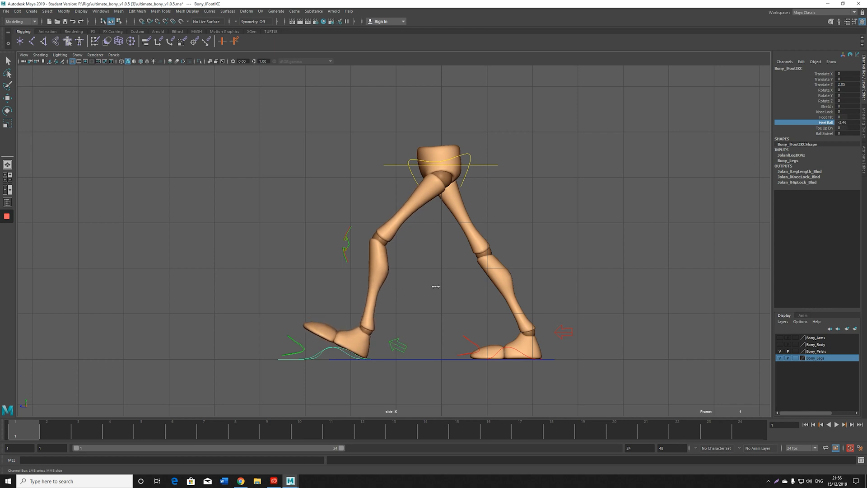
{"action": "middle_click_drag", "start_coordinate": [408, 294], "coordinate": [428, 288]}
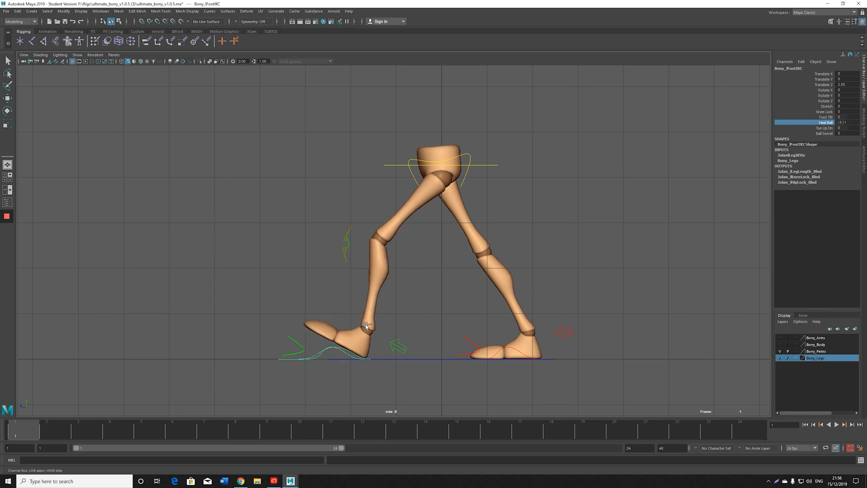
Check the back foot in the reference drawing and lift the right heel by setting the right foot's Heel Ball to about 4.85
{"action": "left_click", "coordinate": [515, 349]}
{"action": "key", "text": "w"}
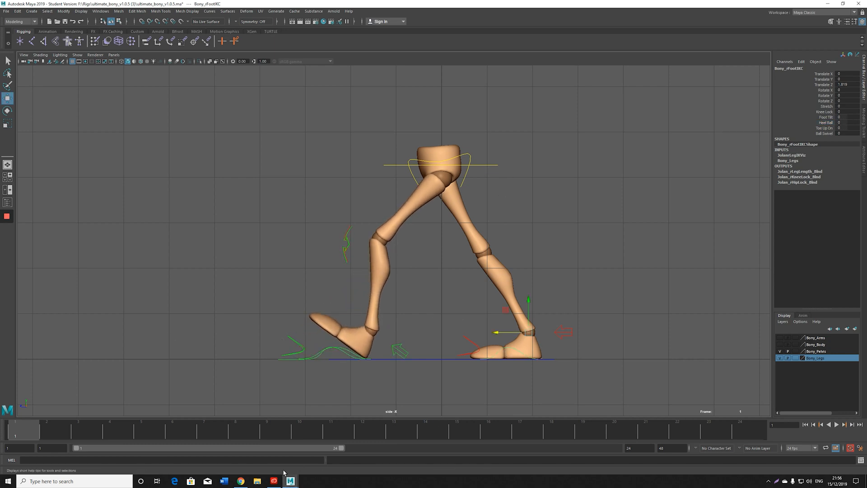
{"action": "left_click", "coordinate": [240, 481]}
{"action": "left_click", "coordinate": [240, 483]}
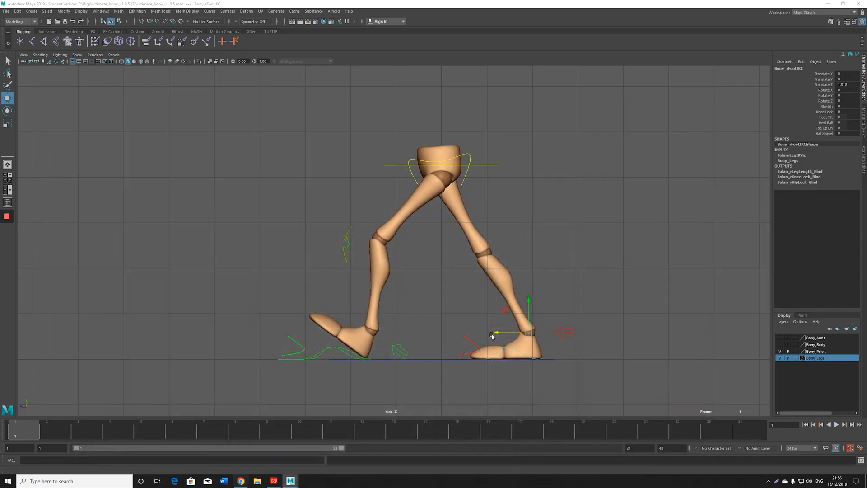
{"action": "left_click", "coordinate": [825, 123]}
{"action": "middle_click_drag", "start_coordinate": [639, 266], "coordinate": [608, 272]}
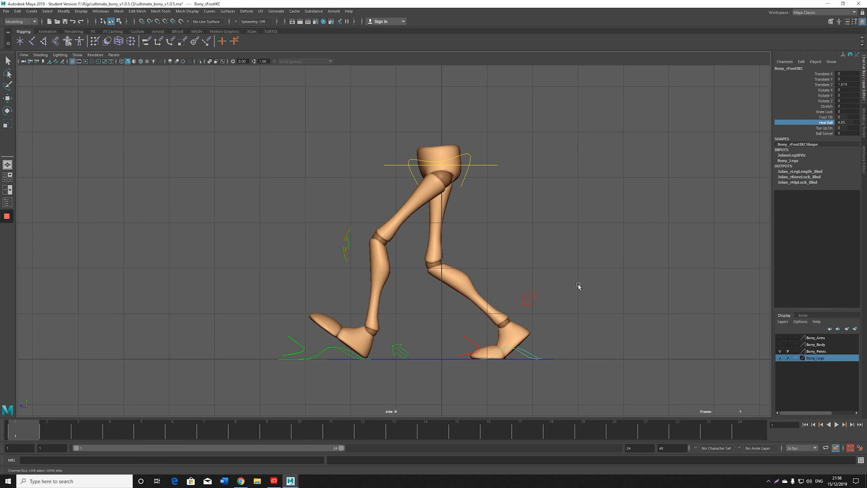
Move the right foot back to Translate Z about -2.36 and raise the root control to Translate Y about -0.275
{"action": "key", "text": "w"}
{"action": "left_click_drag", "start_coordinate": [498, 333], "coordinate": [522, 333]}
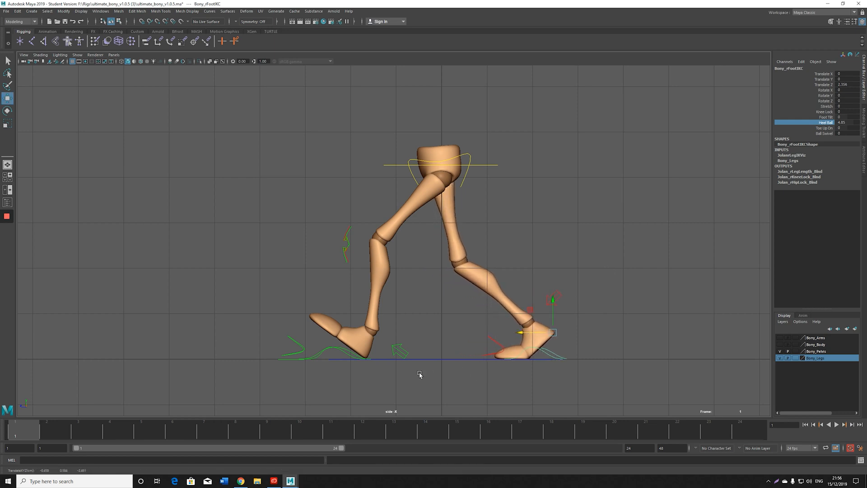
{"action": "left_click", "coordinate": [481, 164]}
{"action": "left_click_drag", "start_coordinate": [440, 142], "coordinate": [441, 137]}
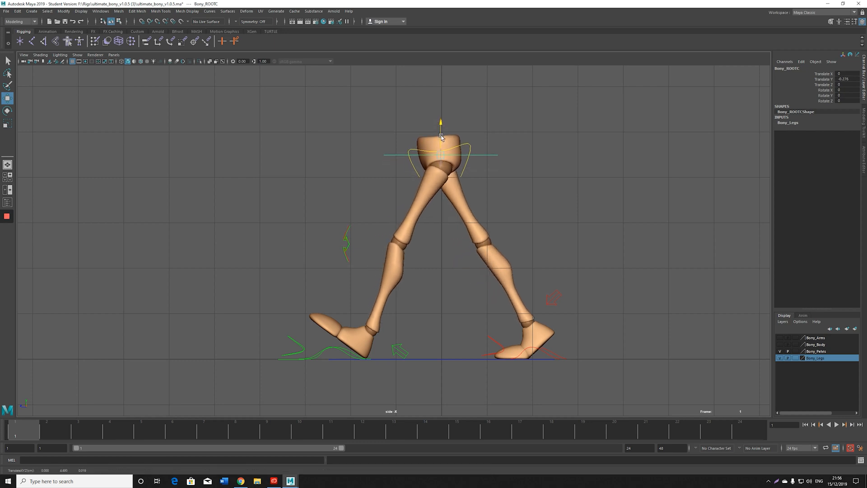
Fine-tune the stride by moving the left foot to Translate Z about 2.1 and the right foot to about -2.18
{"action": "left_click", "coordinate": [346, 344]}
{"action": "left_click_drag", "start_coordinate": [323, 335], "coordinate": [319, 336]}
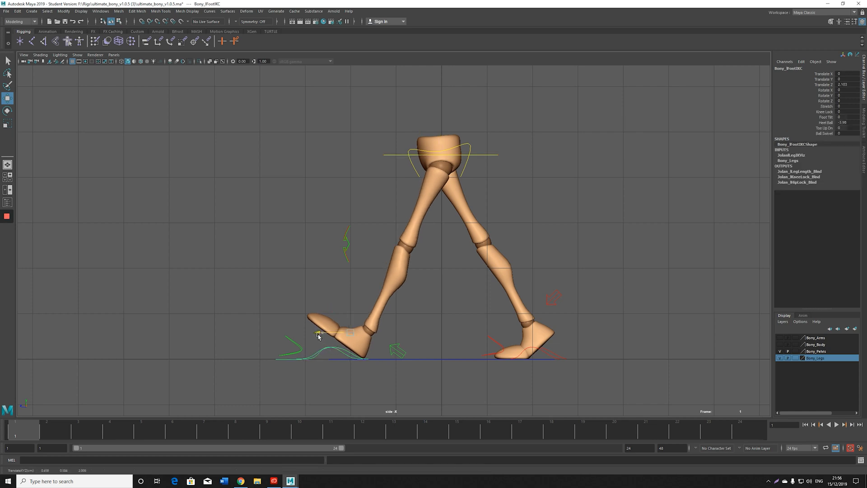
{"action": "left_click", "coordinate": [528, 351]}
{"action": "left_click_drag", "start_coordinate": [522, 333], "coordinate": [516, 337]}
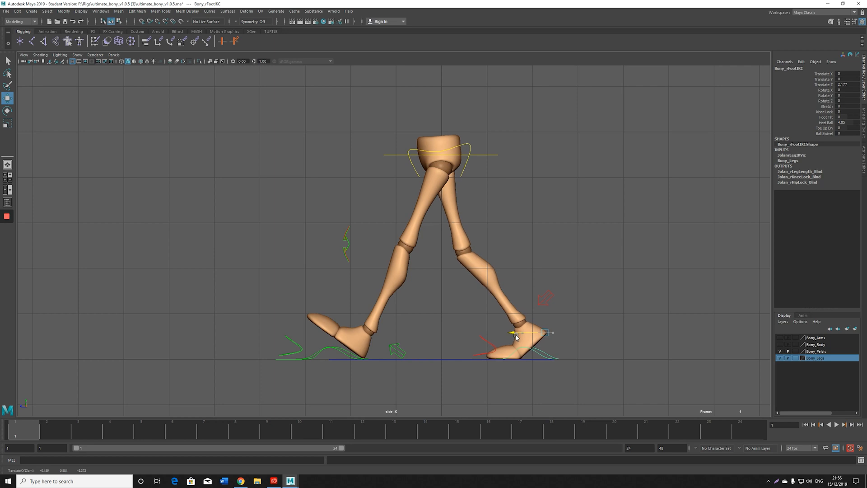
Check the contact pose against the drawing in Chrome, then select all leg and pelvis controls in Maya and key them at frame 1
{"action": "left_click", "coordinate": [241, 480]}
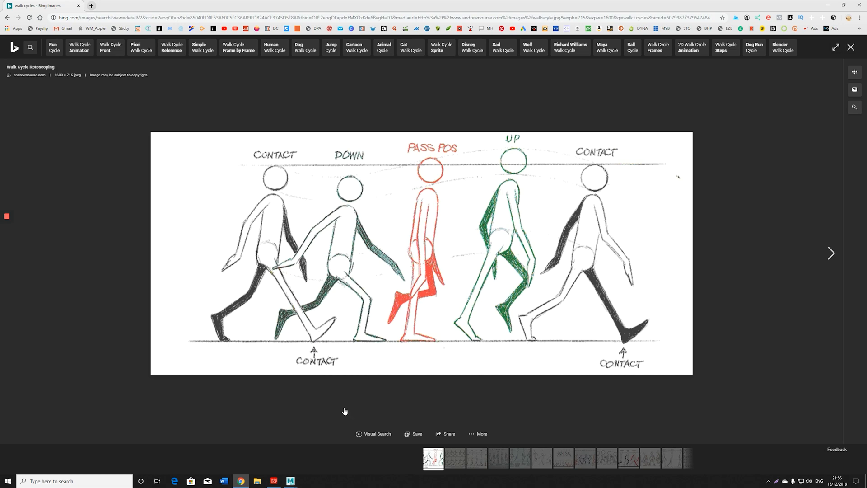
{"action": "mouse_move", "coordinate": [291, 481]}
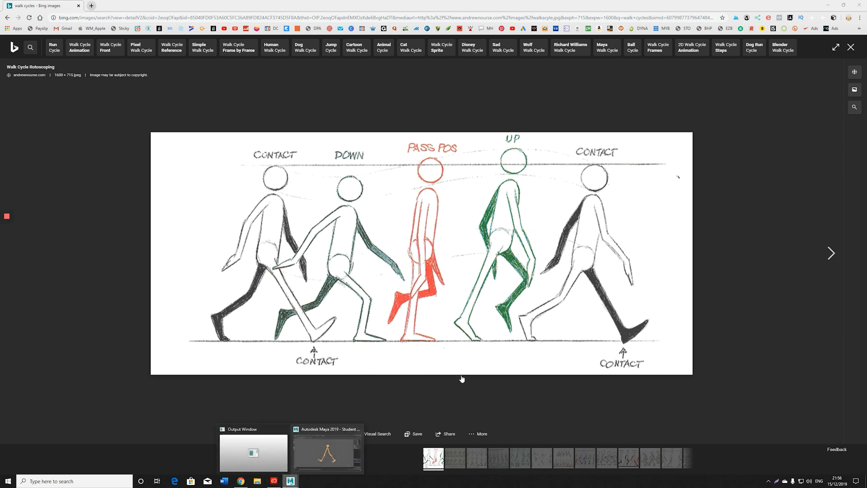
{"action": "left_click", "coordinate": [315, 450]}
{"action": "scroll", "coordinate": [429, 319], "scroll_direction": "down", "scroll_amount": 4}
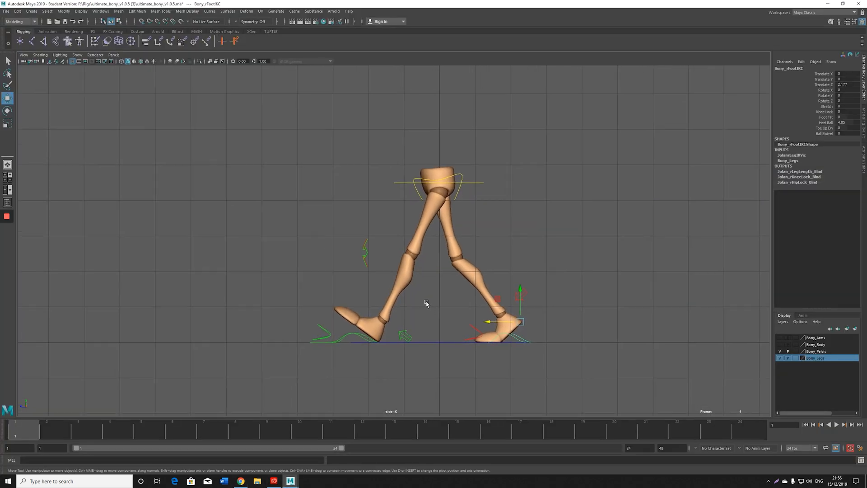
{"action": "left_click_drag", "start_coordinate": [271, 139], "coordinate": [579, 358]}
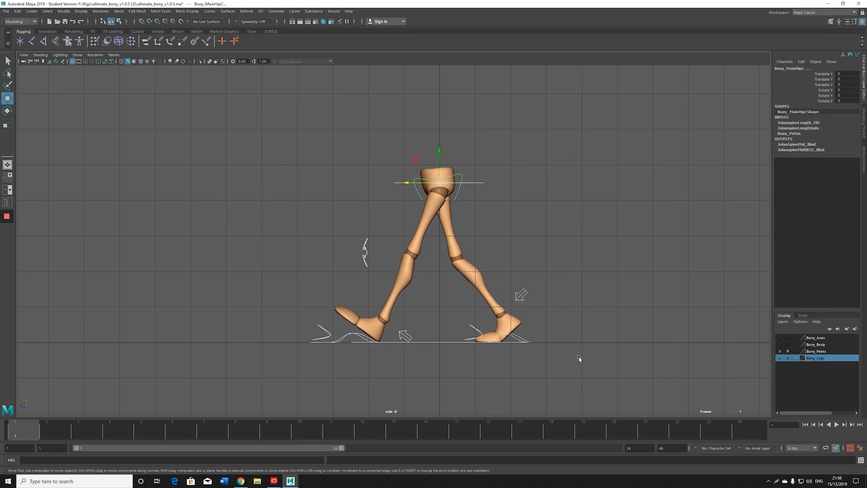
{"action": "key", "text": "s"}
{"action": "key", "text": "e"}
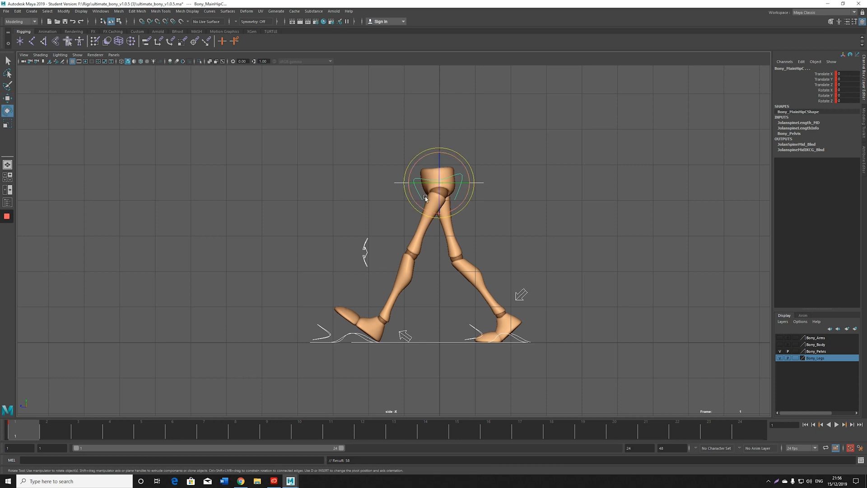
{"action": "key", "text": "w"}
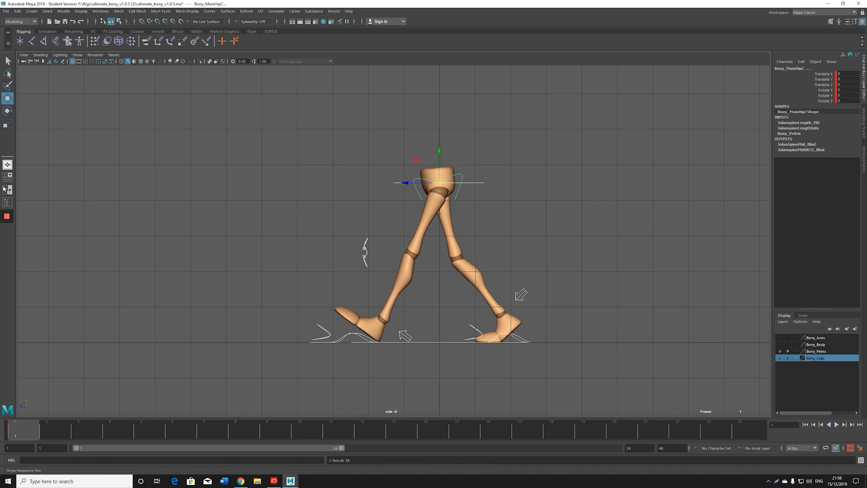
{"action": "mouse_move", "coordinate": [6, 216]}
{"action": "left_click", "coordinate": [7, 258]}
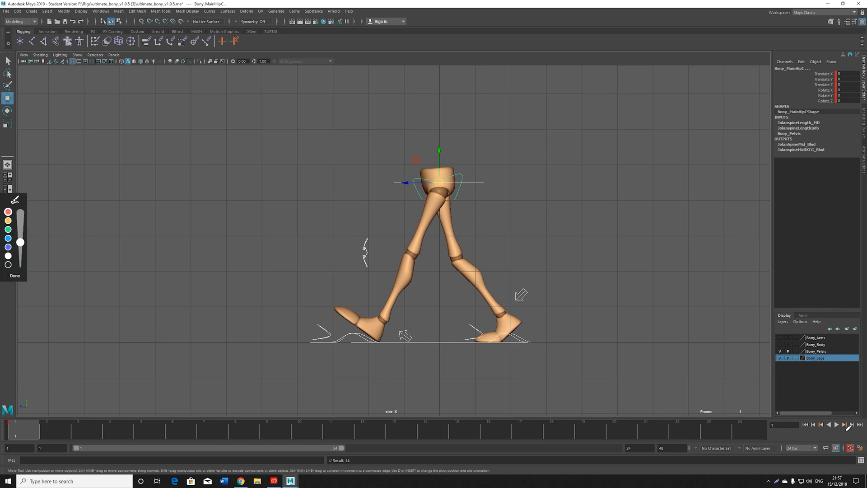
{"action": "mouse_move", "coordinate": [849, 427]}
{"action": "left_mouse_down"}
{"action": "mouse_move", "coordinate": [841, 458]}
{"action": "mouse_move", "coordinate": [863, 445]}
{"action": "mouse_move", "coordinate": [844, 430]}
{"action": "left_mouse_up"}
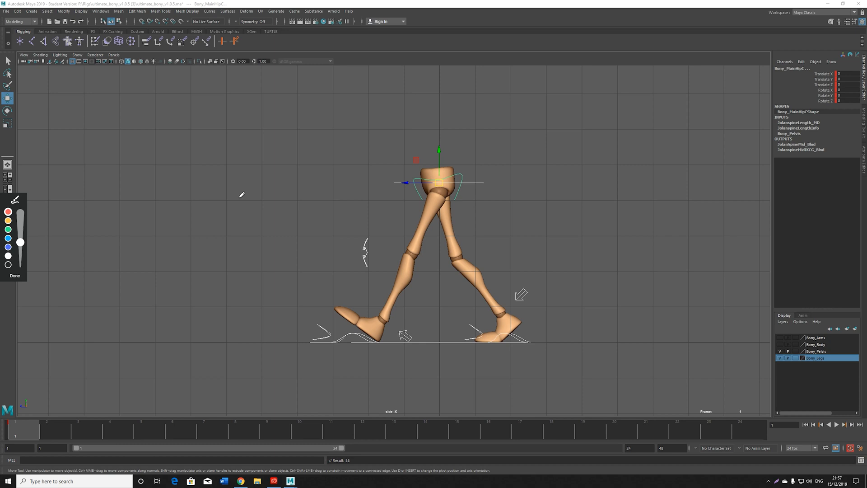
{"action": "left_click", "coordinate": [12, 275]}
Reselect all the leg and pelvis controls and set the contact pose key at frame 1 again
{"action": "left_click", "coordinate": [265, 139]}
{"action": "left_click_drag", "start_coordinate": [263, 134], "coordinate": [597, 412]}
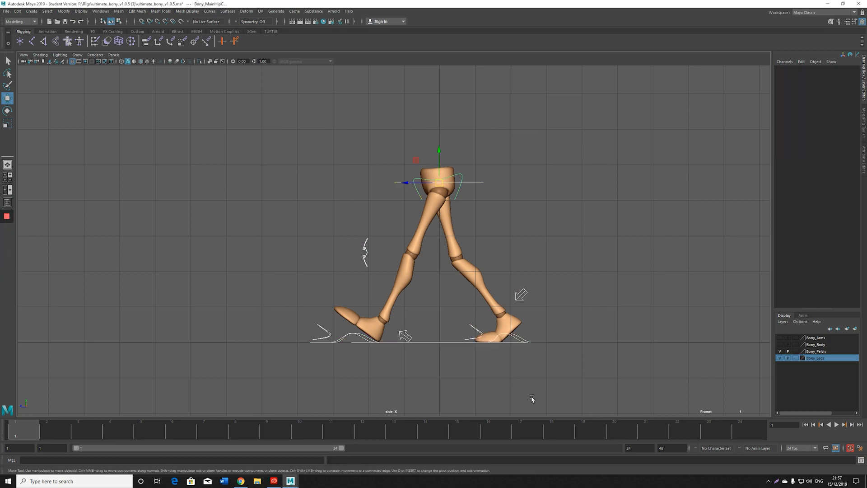
{"action": "key", "text": "s"}
{"action": "key", "text": "e"}
{"action": "key", "text": "w"}
{"action": "left_click_drag", "start_coordinate": [56, 429], "coordinate": [25, 431]}
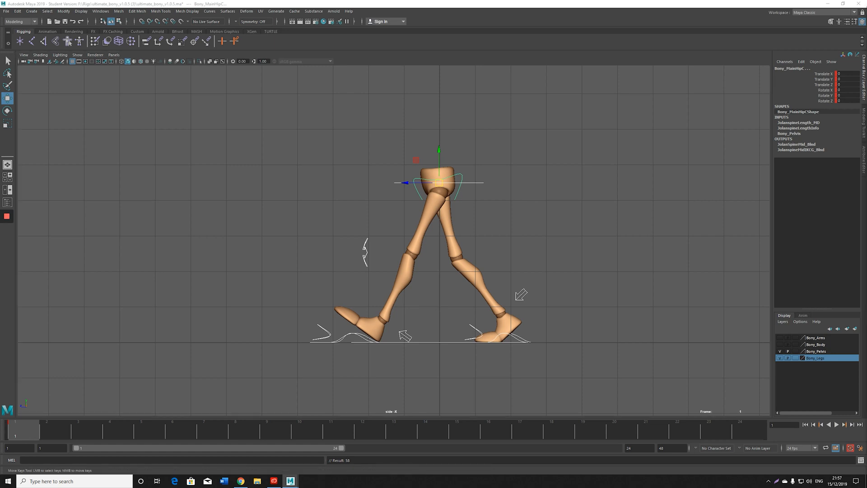
Select all the leg and pelvis controls and open the Graph Editor, bringing its whole window into view
{"action": "left_click", "coordinate": [451, 218]}
{"action": "left_click_drag", "start_coordinate": [209, 131], "coordinate": [525, 377]}
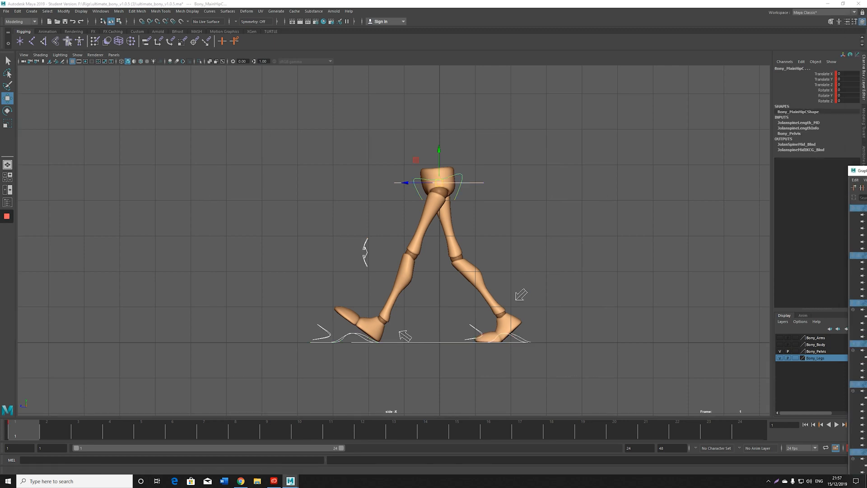
{"action": "left_click_drag", "start_coordinate": [861, 170], "coordinate": [284, 68]}
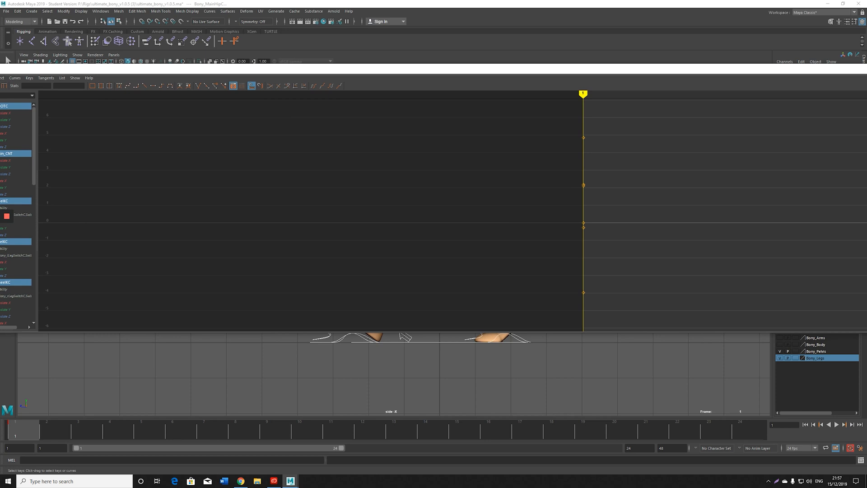
{"action": "left_click_drag", "start_coordinate": [865, 209], "coordinate": [600, 209]}
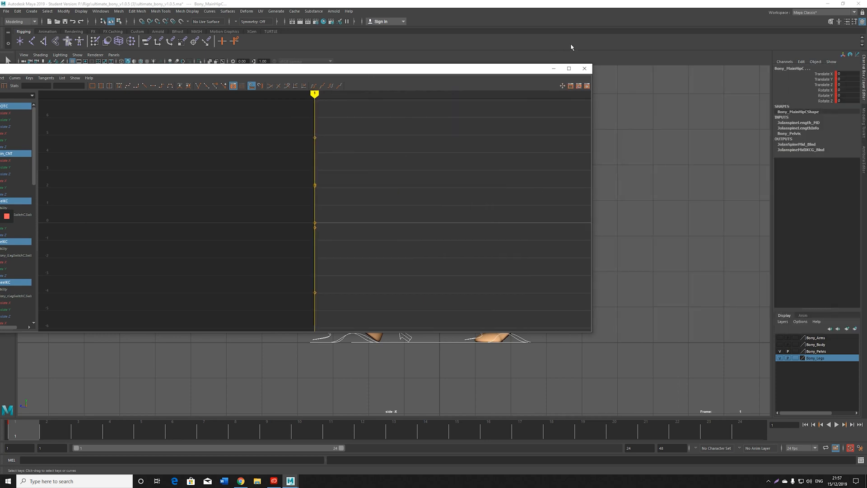
{"action": "left_click_drag", "start_coordinate": [435, 73], "coordinate": [598, 48]}
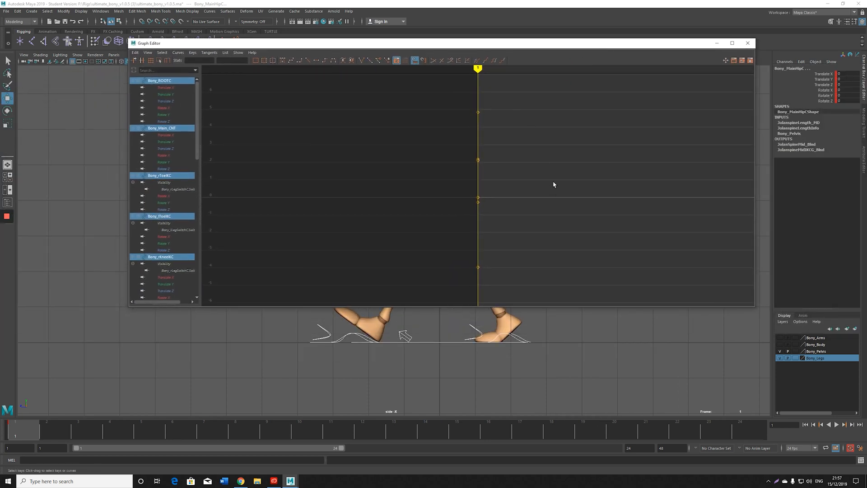
Frame the curves in the Graph Editor, select all the frame 1 keys and give them stepped tangents
{"action": "key", "text": "f"}
{"action": "left_click_drag", "start_coordinate": [359, 122], "coordinate": [474, 222]}
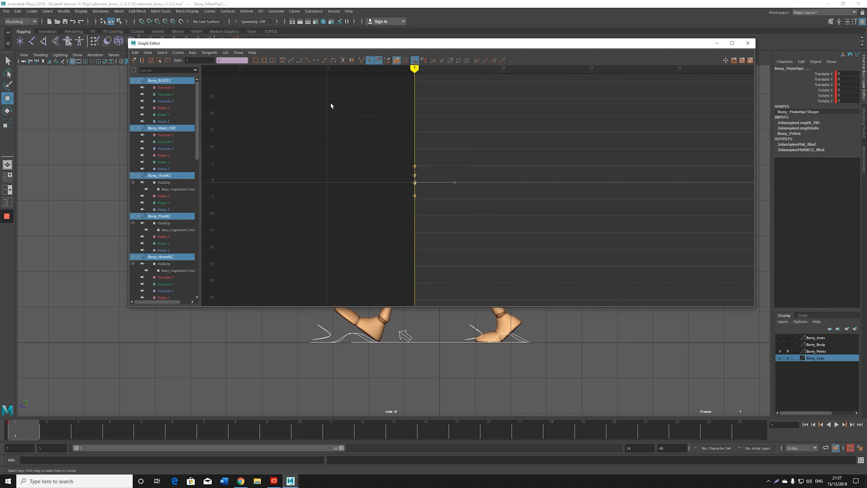
{"action": "left_click_drag", "start_coordinate": [331, 103], "coordinate": [519, 205]}
{"action": "left_click", "coordinate": [325, 60]}
{"action": "left_click", "coordinate": [326, 62]}
Make the Graph Editor window wider and shorter, then move it off the main Maya window to clear the viewport
{"action": "left_click_drag", "start_coordinate": [685, 48], "coordinate": [572, 28]}
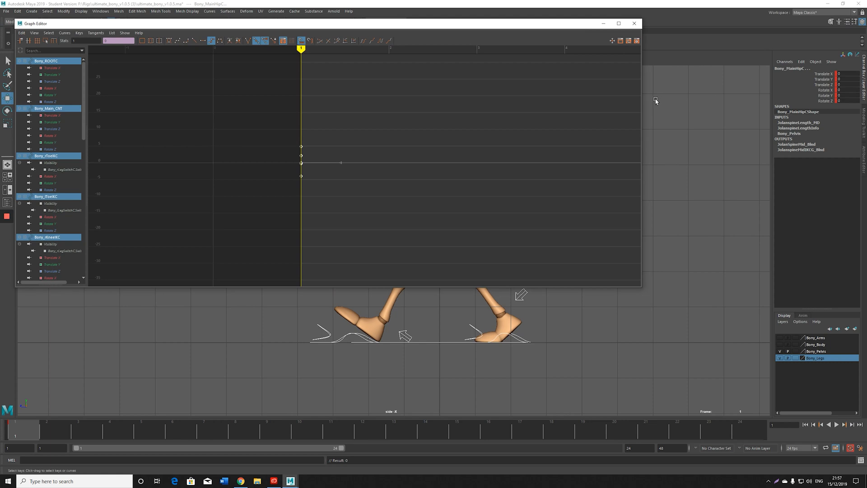
{"action": "left_click_drag", "start_coordinate": [644, 98], "coordinate": [851, 99]}
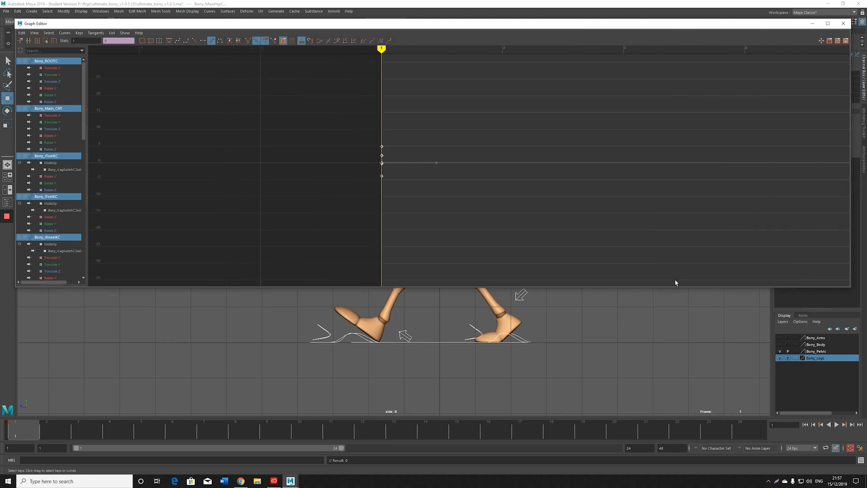
{"action": "left_click_drag", "start_coordinate": [674, 290], "coordinate": [677, 237]}
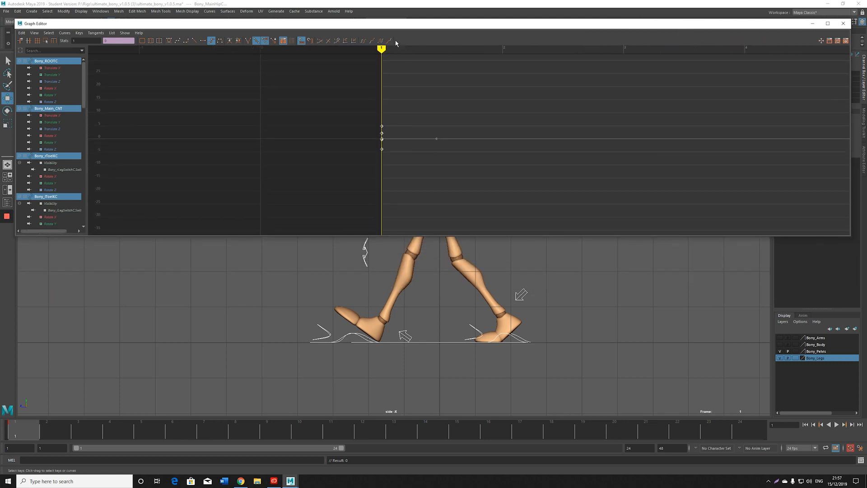
{"action": "left_click_drag", "start_coordinate": [364, 23], "coordinate": [866, 90]}
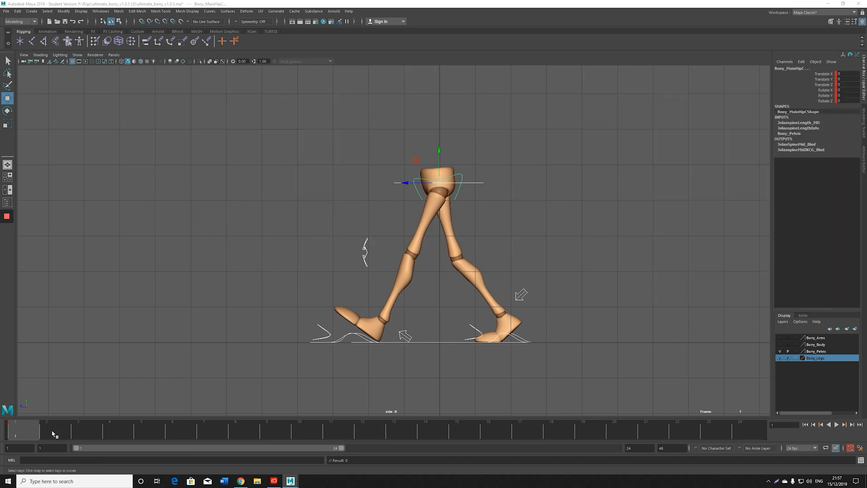
Check the down pose in the walk cycle drawing in Chrome, then return to Maya and go to frame 4
{"action": "left_click", "coordinate": [241, 481]}
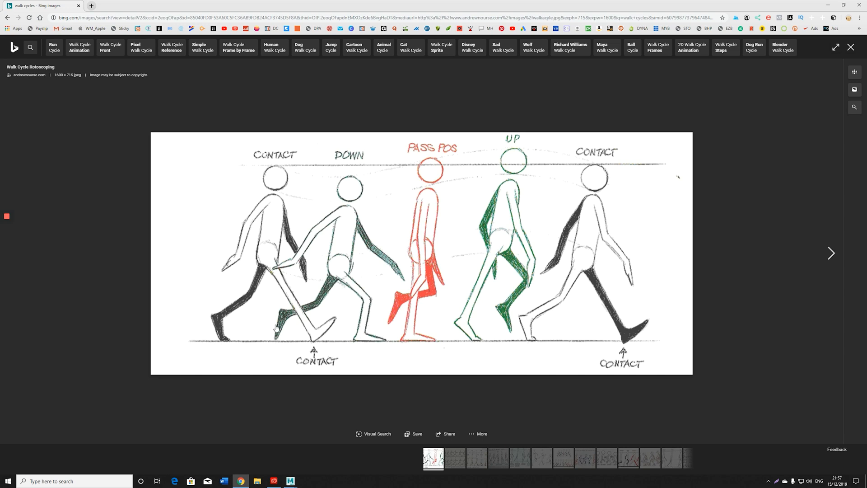
{"action": "mouse_move", "coordinate": [291, 480]}
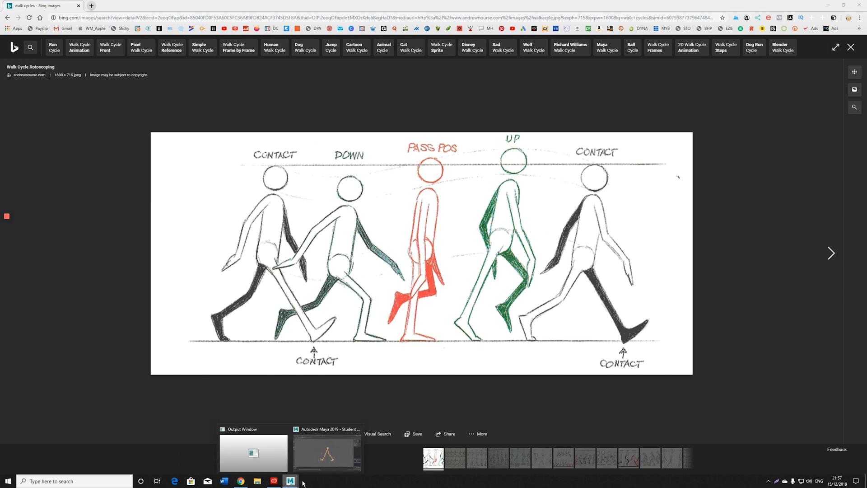
{"action": "left_click", "coordinate": [331, 447]}
{"action": "left_click_drag", "start_coordinate": [39, 425], "coordinate": [122, 439]}
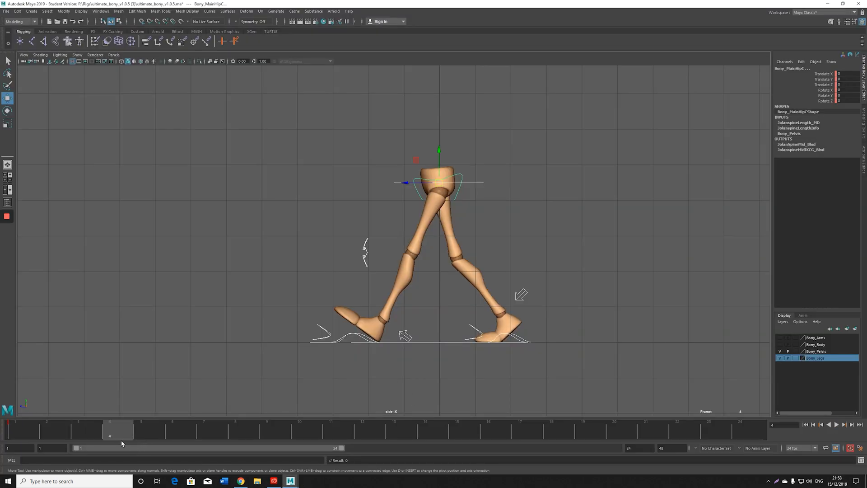
Set both the playback end and the animation end of the time range to frame 25
{"action": "double_click", "coordinate": [629, 447]}
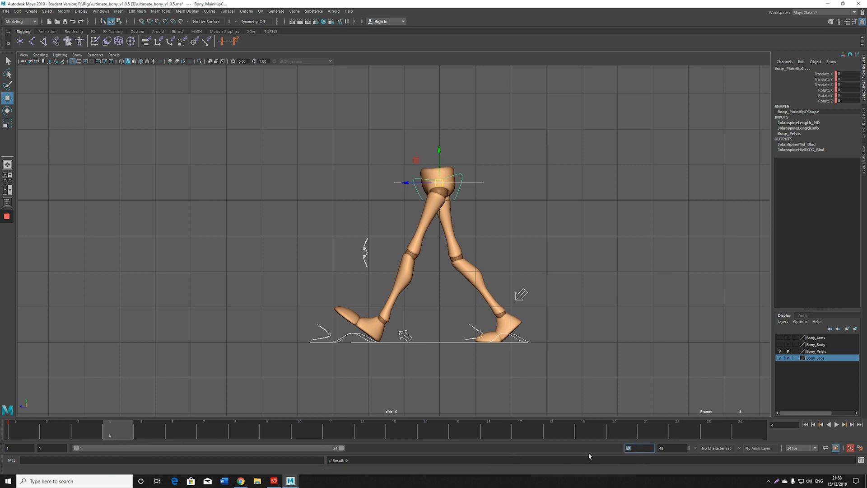
{"action": "type", "text": "25"}
{"action": "key", "text": "Tab"}
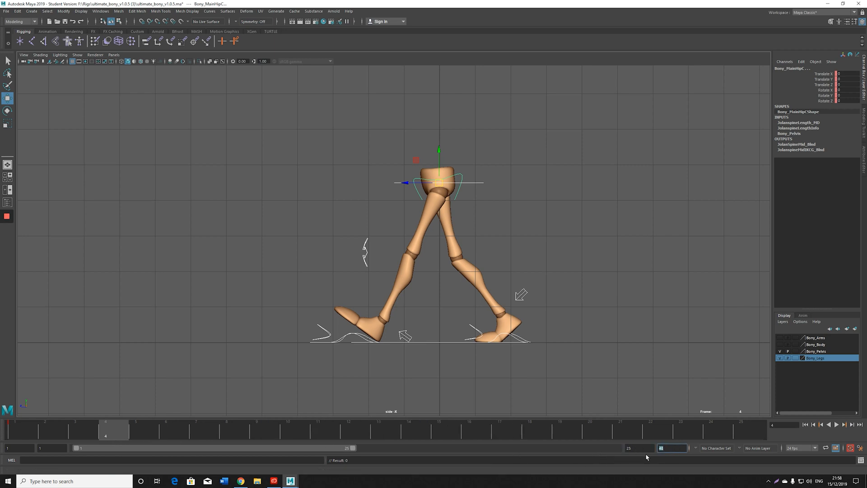
{"action": "type", "text": "25"}
{"action": "key", "text": "Return"}
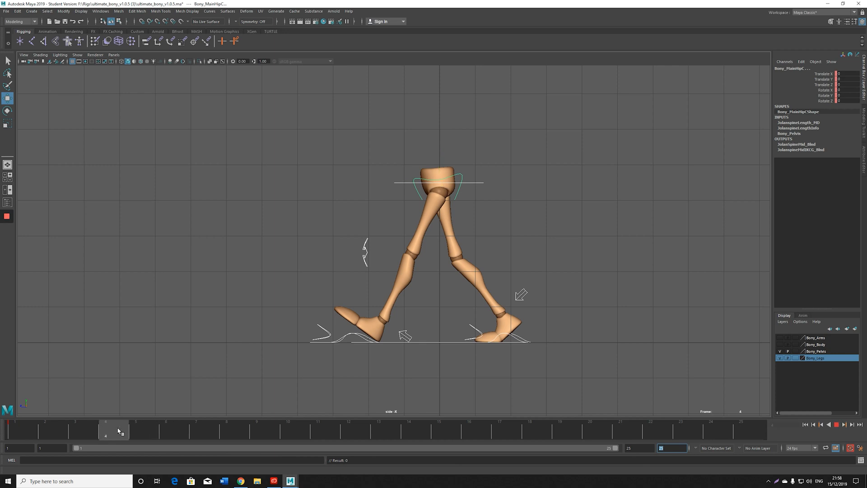
Check the down pose in Chrome, then in Maya move the root control to Translate Y about -0.619, Z about 0.457 and key frame 4
{"action": "left_click", "coordinate": [348, 336]}
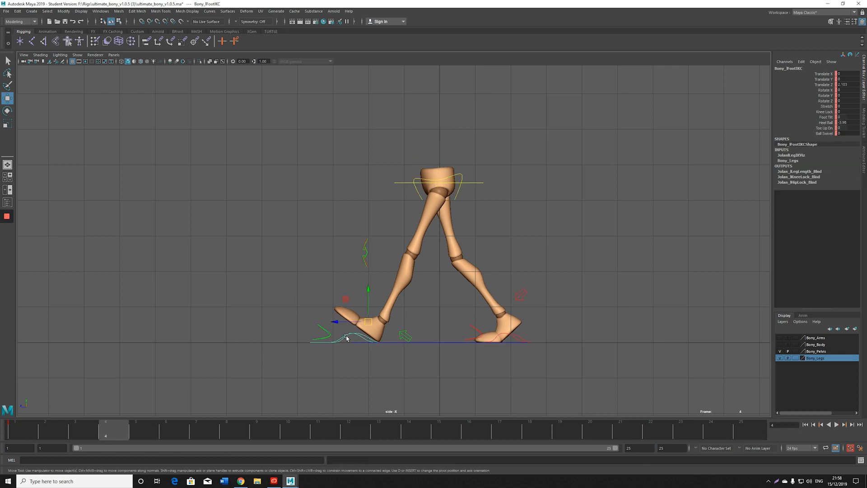
{"action": "left_click", "coordinate": [241, 480]}
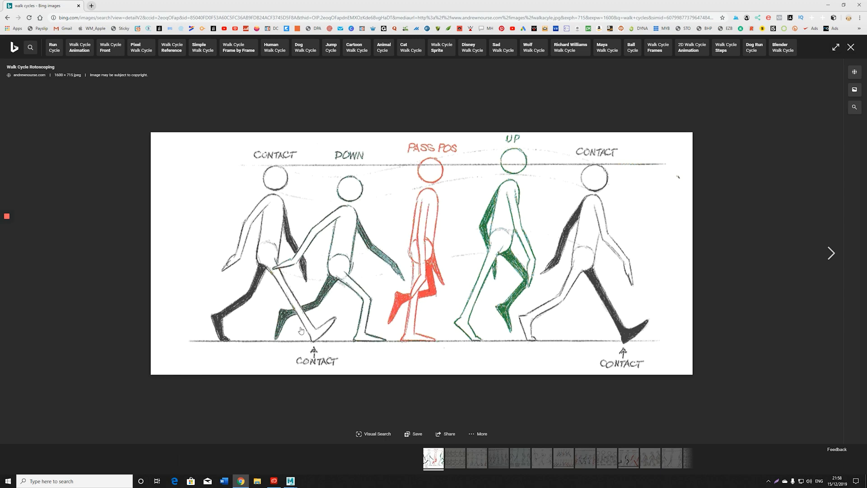
{"action": "mouse_move", "coordinate": [290, 480]}
{"action": "left_click", "coordinate": [324, 449]}
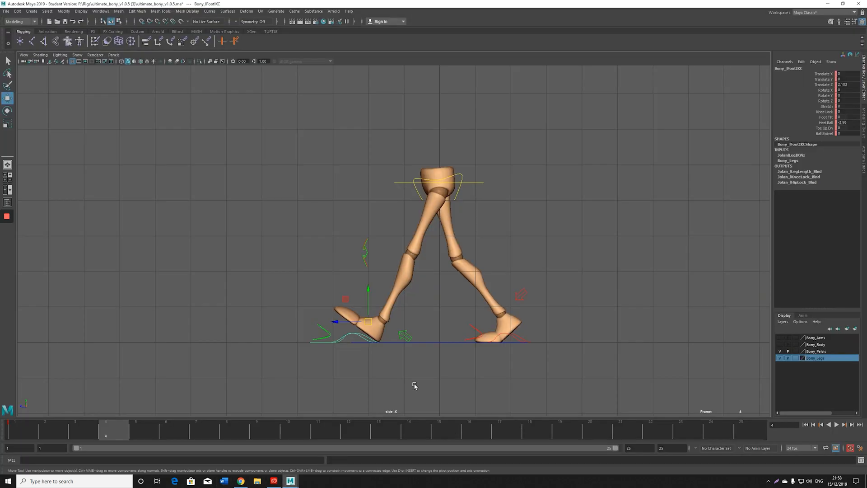
{"action": "left_click", "coordinate": [407, 183]}
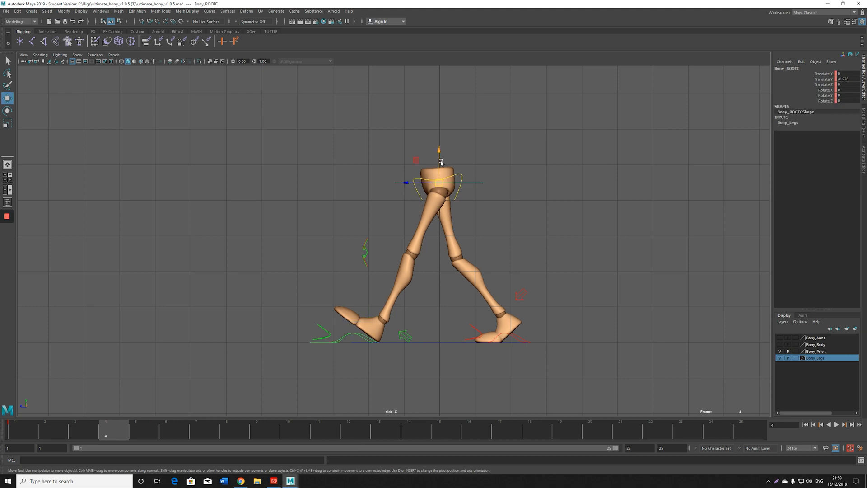
{"action": "left_click_drag", "start_coordinate": [441, 162], "coordinate": [388, 198]}
{"action": "key", "text": "s"}
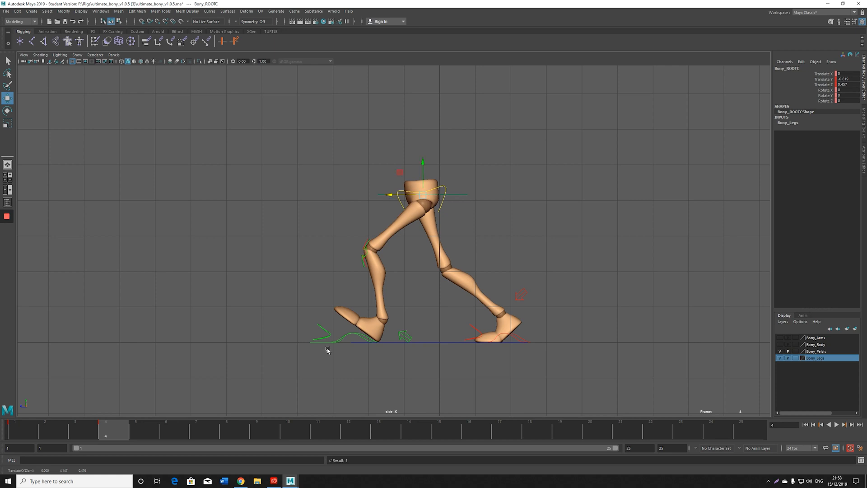
Flatten the left foot on the ground by setting its Heel Ball to 0, and key it at frame 4
{"action": "left_click", "coordinate": [347, 337]}
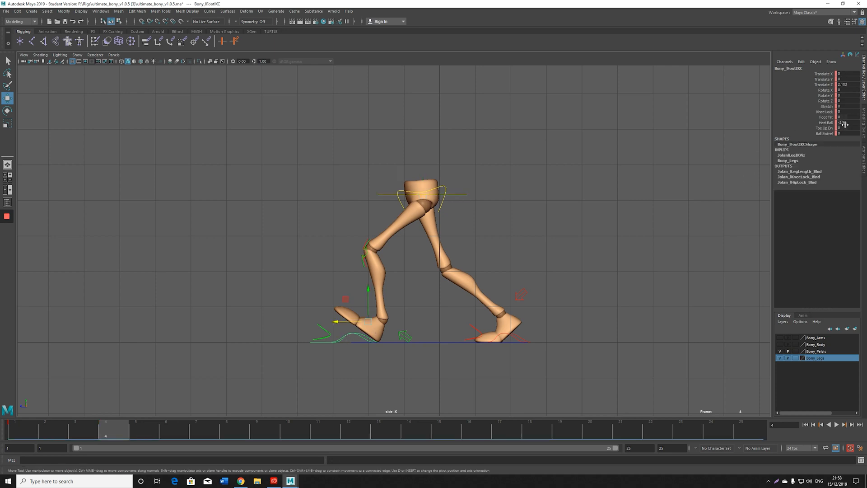
{"action": "left_click", "coordinate": [845, 123]}
{"action": "type", "text": "0"}
{"action": "key", "text": "Return"}
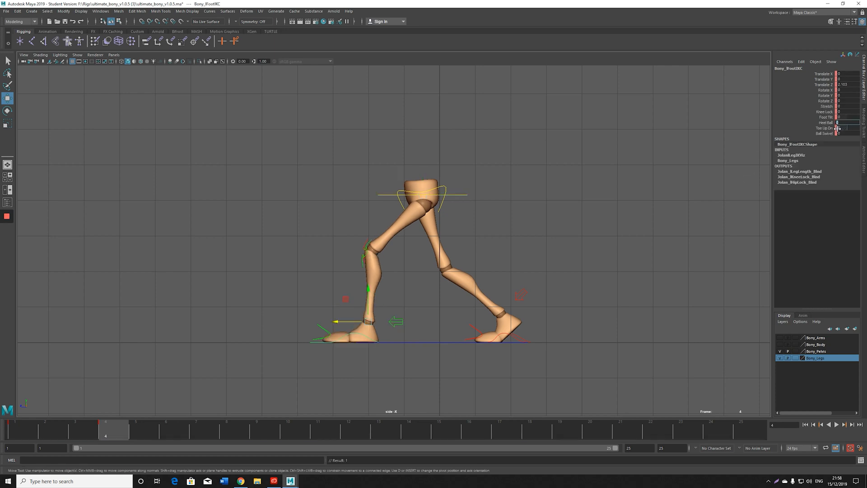
{"action": "key", "text": "s"}
Move the root control further forward and down to Translate Y about -0.714 and Translate Z about 0.934, and key it
{"action": "left_click", "coordinate": [458, 194]}
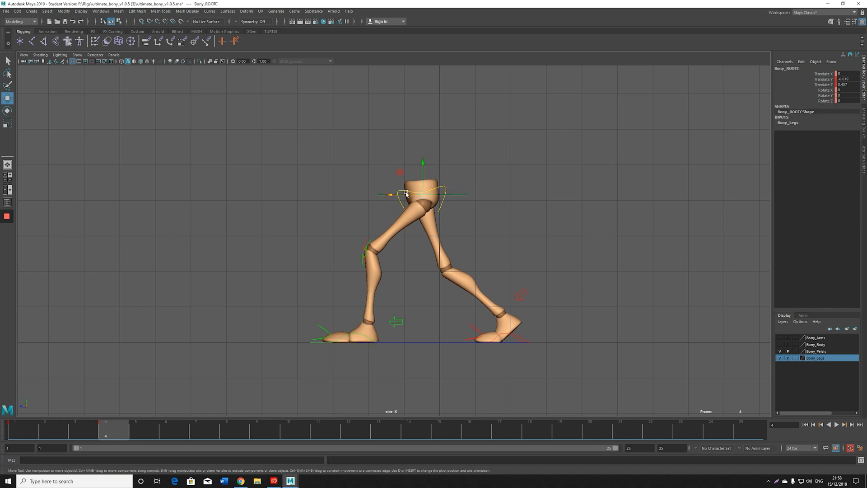
{"action": "left_click_drag", "start_coordinate": [392, 194], "coordinate": [408, 177]}
{"action": "key", "text": "s"}
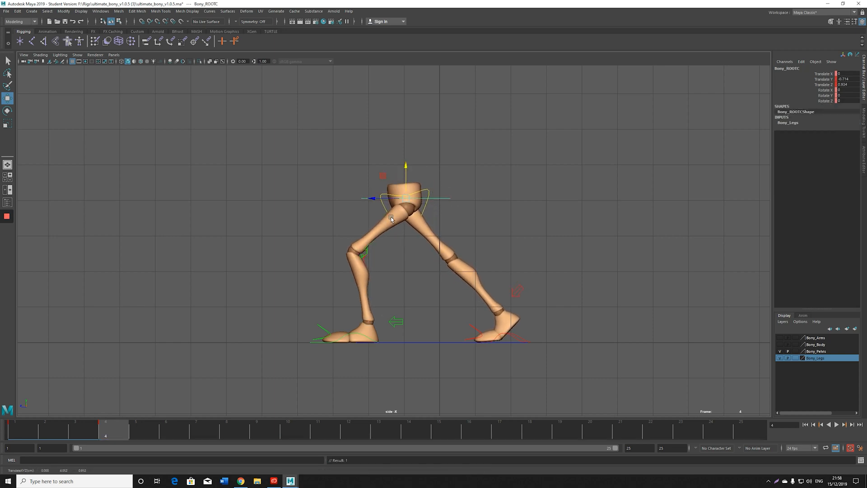
Move the right foot forward to Translate Z about -1.586 and raise it to Translate Y about 0.495 at frame 4
{"action": "left_click", "coordinate": [515, 334]}
{"action": "left_click_drag", "start_coordinate": [497, 321], "coordinate": [475, 321]}
{"action": "key", "text": "s"}
{"action": "left_click_drag", "start_coordinate": [500, 294], "coordinate": [500, 272]}
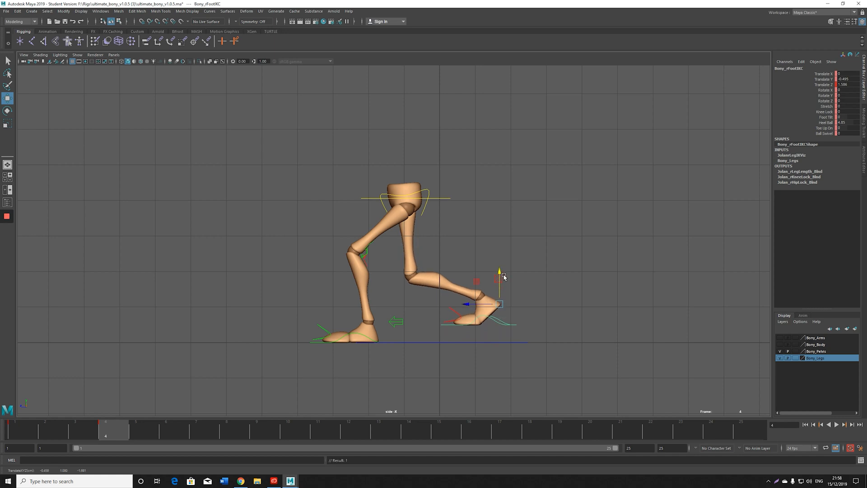
Increase the right foot's Heel Ball, set Toe Up Dn to about -6.25 with keys, and raise the foot to Translate Y about 0.61
{"action": "left_click", "coordinate": [824, 128]}
{"action": "middle_click_drag", "start_coordinate": [633, 264], "coordinate": [557, 285]}
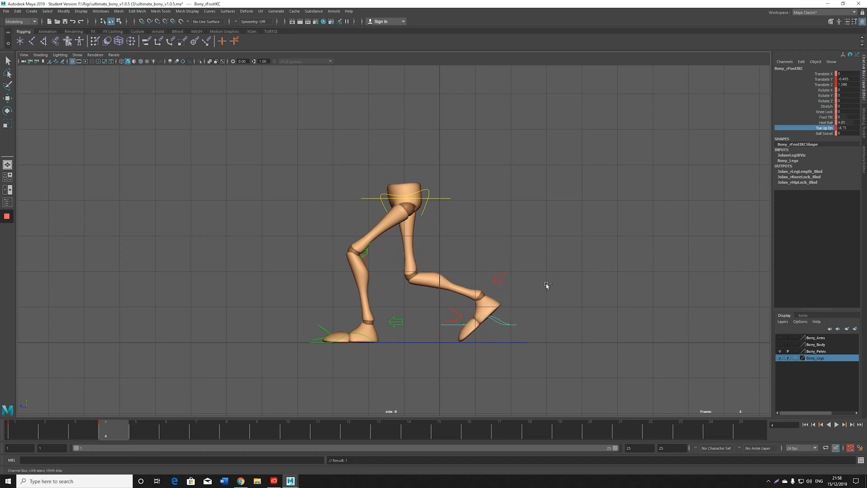
{"action": "key", "text": "s"}
{"action": "left_click", "coordinate": [826, 122]}
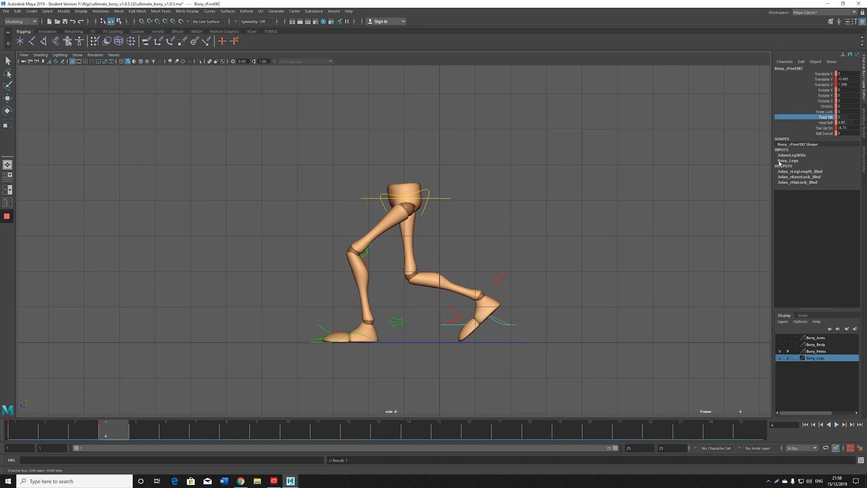
{"action": "middle_click_drag", "start_coordinate": [649, 216], "coordinate": [569, 255]}
{"action": "key", "text": "s"}
{"action": "left_click", "coordinate": [826, 128]}
{"action": "key", "text": "s"}
{"action": "key", "text": "w"}
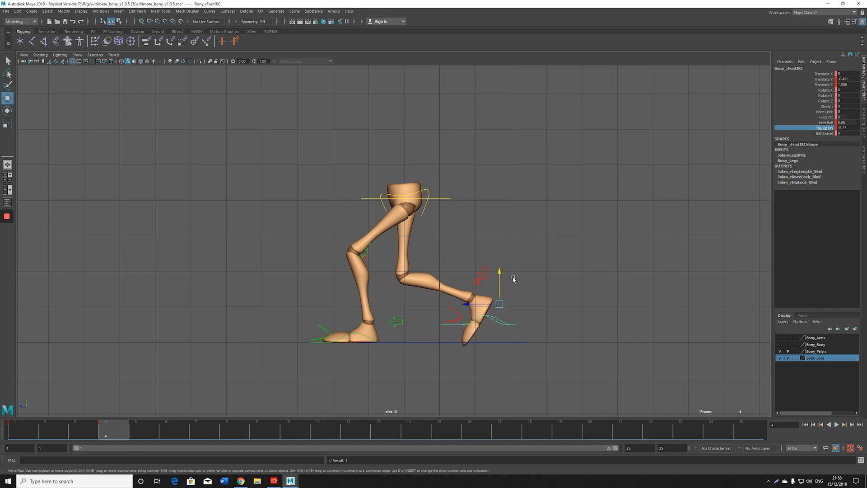
{"action": "left_click_drag", "start_coordinate": [499, 283], "coordinate": [481, 279]}
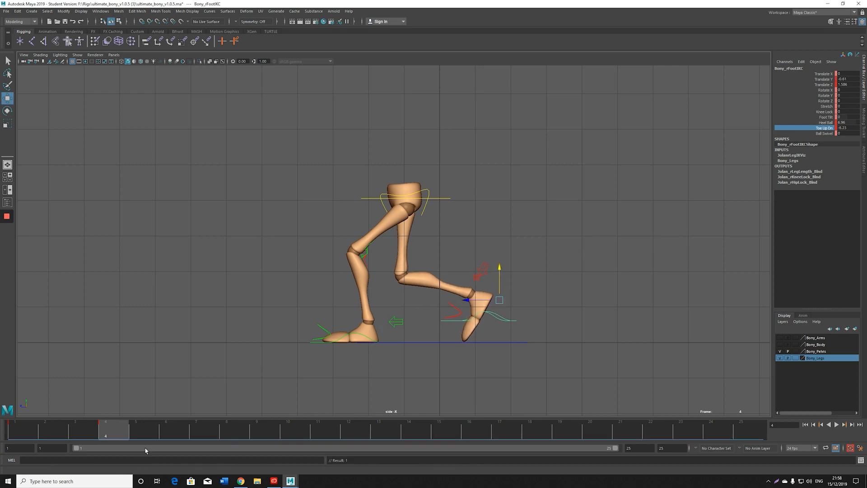
Scrub the motion up to frame 4, then select all the leg and pelvis controls and key the down pose there
{"action": "left_click_drag", "start_coordinate": [59, 434], "coordinate": [115, 433]}
{"action": "left_click_drag", "start_coordinate": [297, 142], "coordinate": [576, 376]}
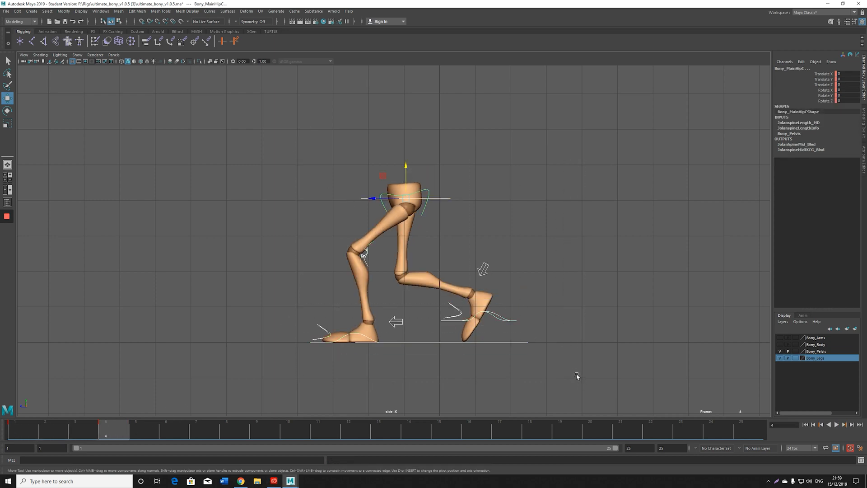
{"action": "key", "text": "e"}
{"action": "key", "text": "w"}
{"action": "key", "text": "e"}
{"action": "key", "text": "w"}
Review frames 1 to 4, move to frame 7, and check the passing position drawing in Chrome before returning to Maya
{"action": "left_click", "coordinate": [9, 434]}
{"action": "left_click_drag", "start_coordinate": [9, 433], "coordinate": [103, 433]}
{"action": "left_click", "coordinate": [212, 432]}
{"action": "left_click", "coordinate": [240, 481]}
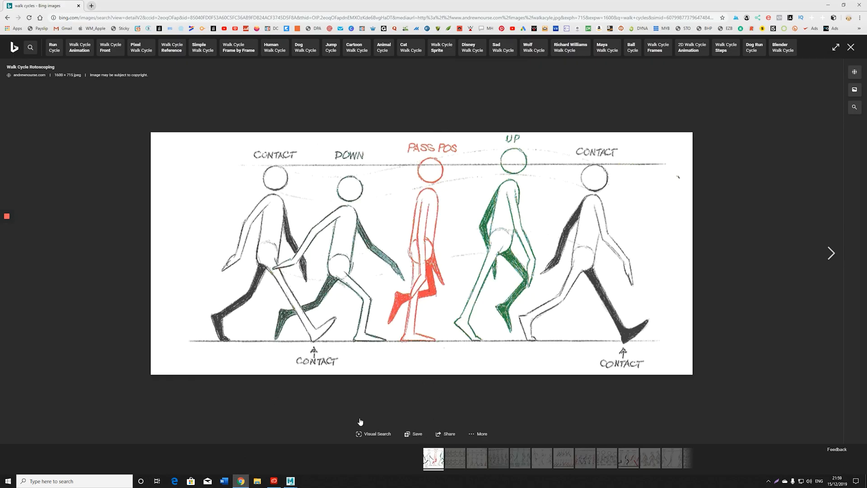
{"action": "mouse_move", "coordinate": [291, 480]}
{"action": "left_click", "coordinate": [327, 450]}
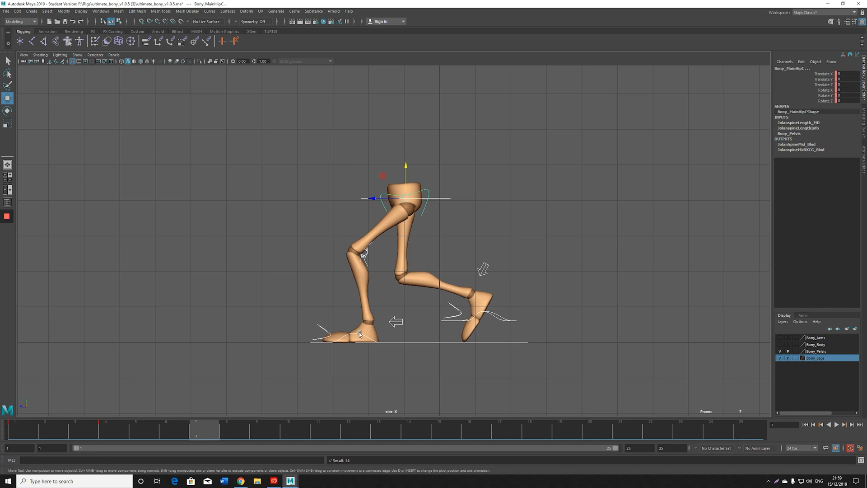
Try to move the root control along Z at frame 7
{"action": "left_click_drag", "start_coordinate": [439, 195], "coordinate": [443, 212]}
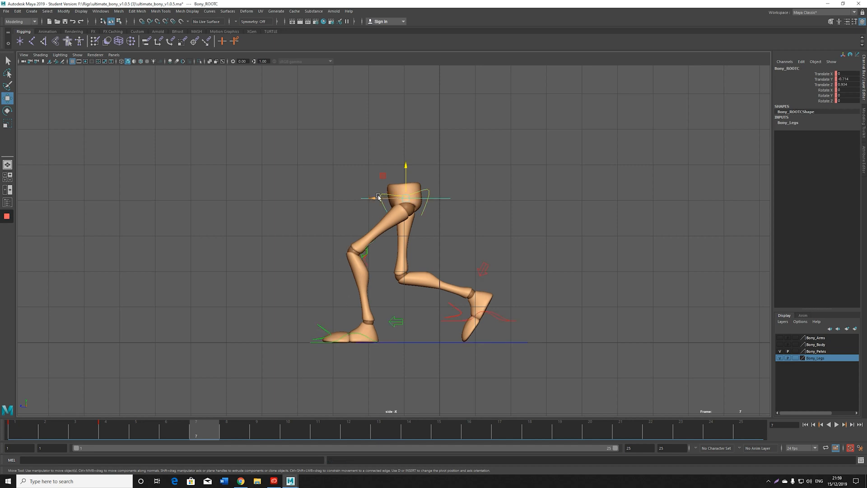
{"action": "mouse_move", "coordinate": [377, 197]}
{"action": "left_mouse_down"}
{"action": "mouse_move", "coordinate": [327, 197]}
{"action": "mouse_move", "coordinate": [408, 197]}
{"action": "mouse_move", "coordinate": [382, 198]}
{"action": "left_mouse_up"}
Return to frame 1, select the knee controls, and inspect them in the perspective view
{"action": "left_click_drag", "start_coordinate": [197, 432], "coordinate": [23, 435]}
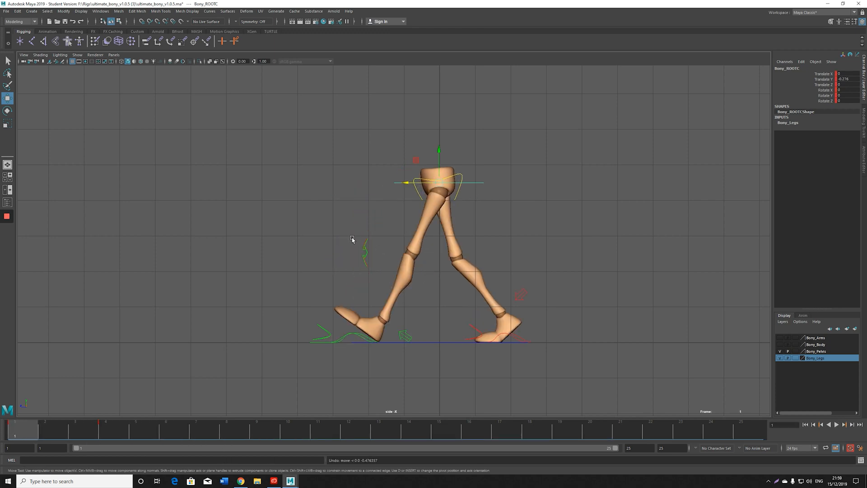
{"action": "left_click", "coordinate": [364, 248]}
{"action": "left_click", "coordinate": [339, 208]}
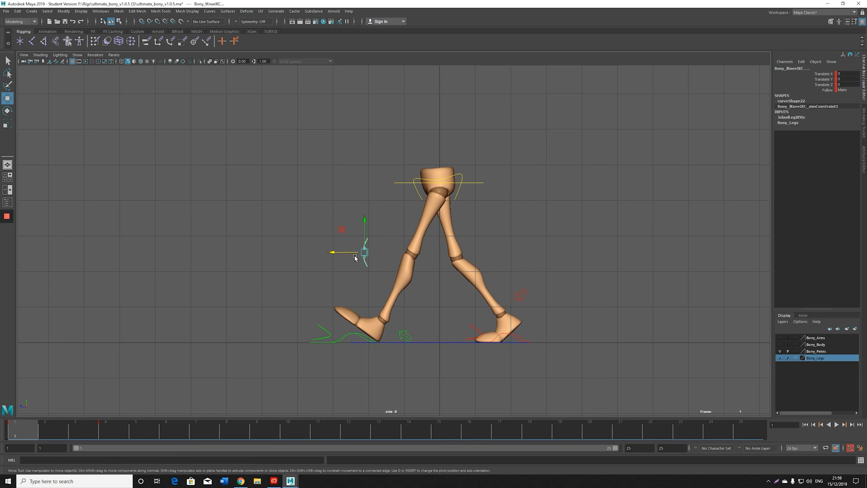
{"action": "key", "text": "space"}
{"action": "key", "text": "space"}
{"action": "left_click_drag", "start_coordinate": [436, 217], "coordinate": [495, 217], "text": "alt"}
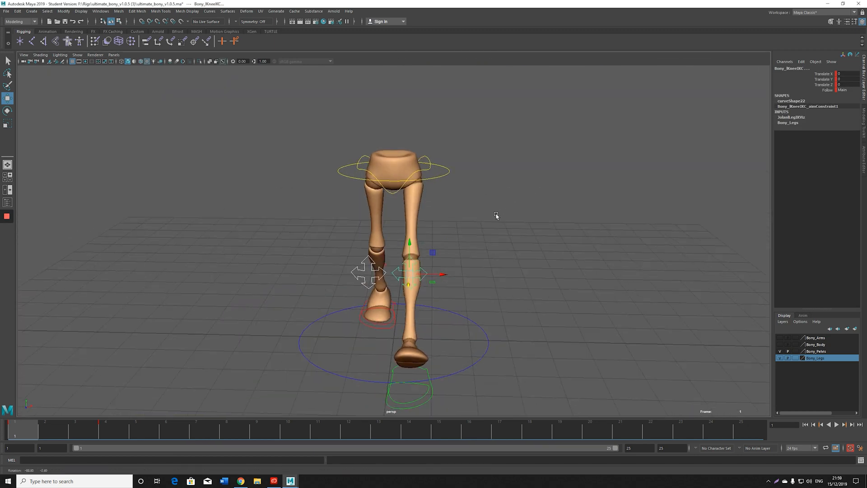
Try moving the left knee control freely at frame 1, undo the move, and select the right knee control
{"action": "left_click", "coordinate": [430, 272]}
{"action": "left_click", "coordinate": [413, 275]}
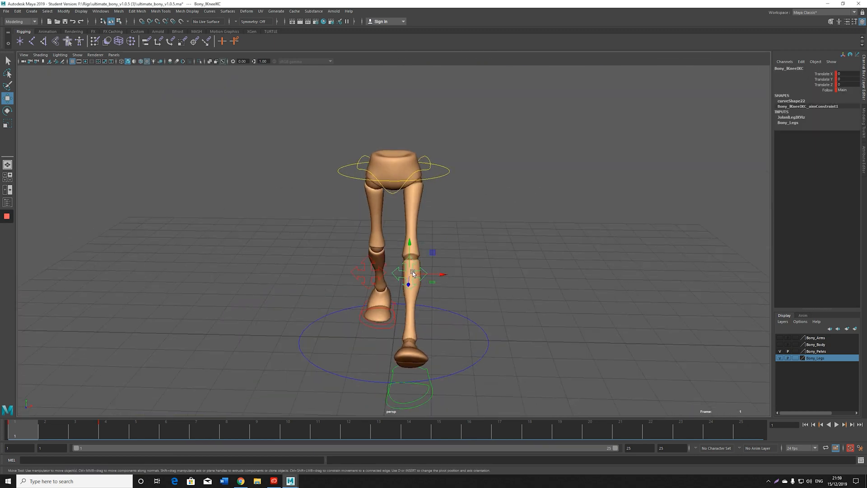
{"action": "left_click_drag", "start_coordinate": [414, 274], "coordinate": [436, 266]}
{"action": "key", "text": "ctrl+z"}
{"action": "key", "text": "ctrl+z"}
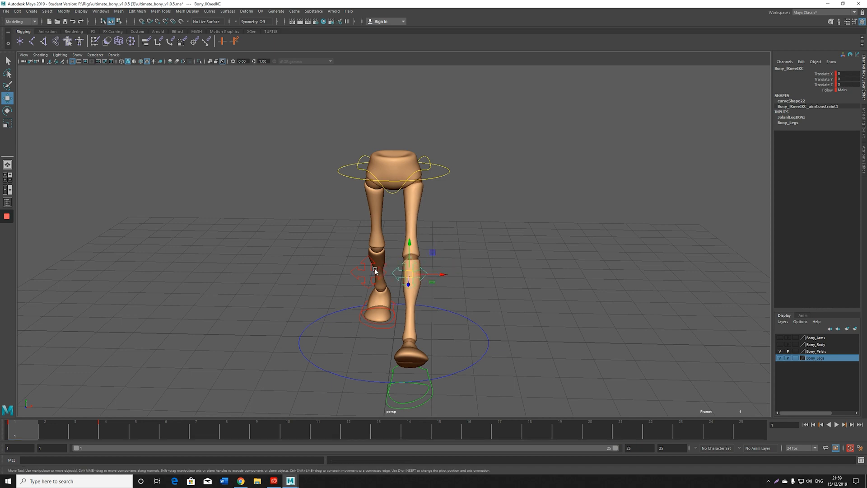
{"action": "left_click", "coordinate": [368, 272]}
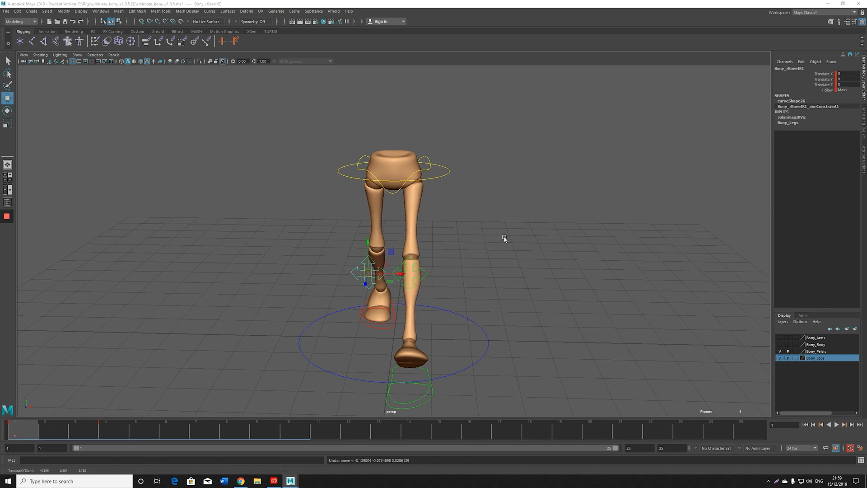
In the side view, select both knee controls at frame 1 and move them forward to Translate Z about 9.24
{"action": "key", "text": "space"}
{"action": "key", "text": "space"}
{"action": "left_click_drag", "start_coordinate": [316, 207], "coordinate": [381, 282]}
{"action": "middle_click_drag", "start_coordinate": [339, 264], "coordinate": [10, 264]}
Delete the knee controls' keys at frame 4 and play back the animation
{"action": "left_click", "coordinate": [106, 431]}
{"action": "right_click", "coordinate": [110, 432]}
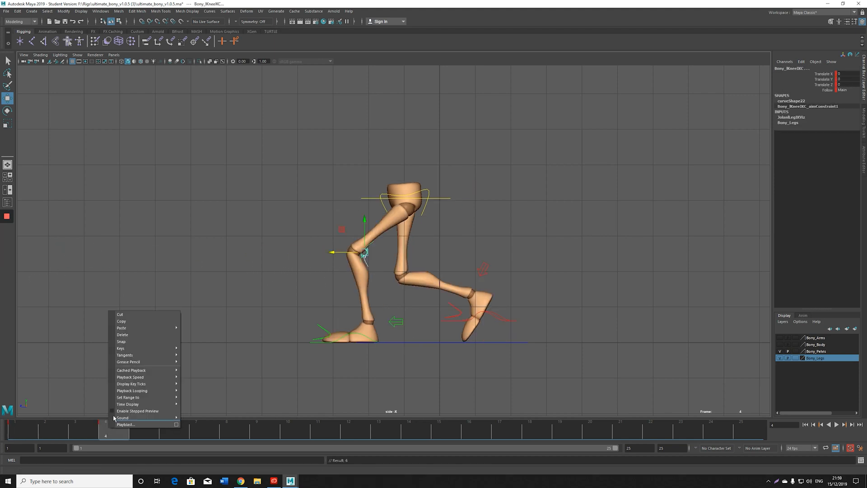
{"action": "left_click", "coordinate": [131, 335]}
{"action": "key", "text": "alt+v"}
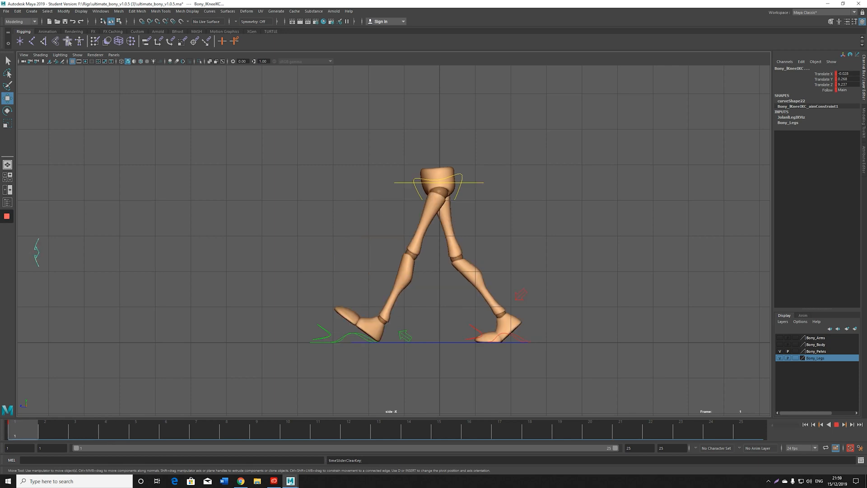
{"action": "key", "text": "alt+v"}
At frame 7, move the root control forward to Translate Z about 2.1 and up to Translate Y about -0.01
{"action": "left_click_drag", "start_coordinate": [322, 164], "coordinate": [658, 389]}
{"action": "left_click_drag", "start_coordinate": [175, 428], "coordinate": [202, 432]}
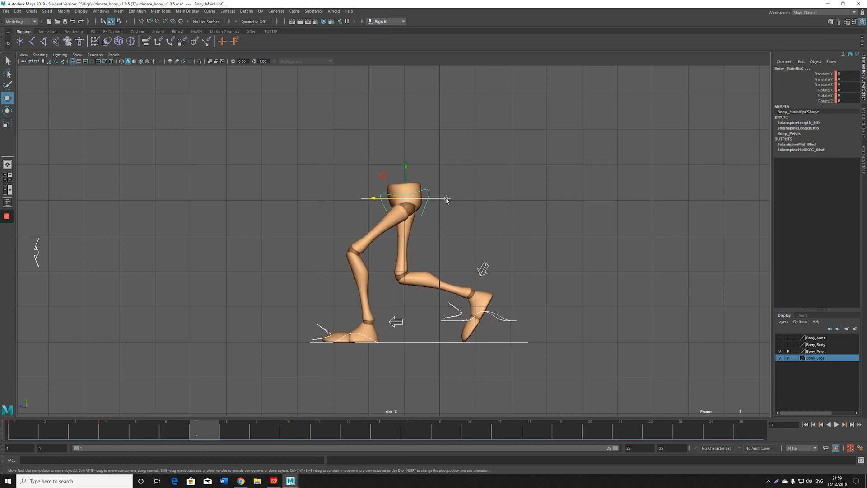
{"action": "left_click", "coordinate": [446, 199]}
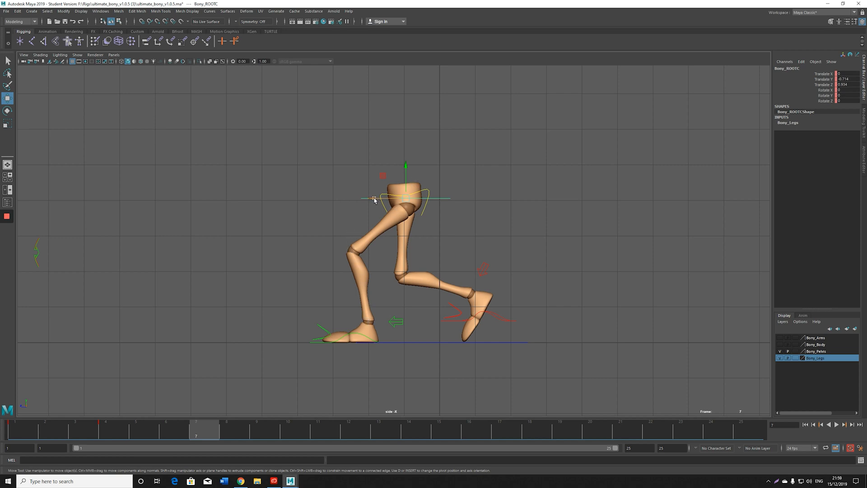
{"action": "left_click_drag", "start_coordinate": [374, 199], "coordinate": [332, 199]}
{"action": "left_click_drag", "start_coordinate": [365, 171], "coordinate": [366, 151]}
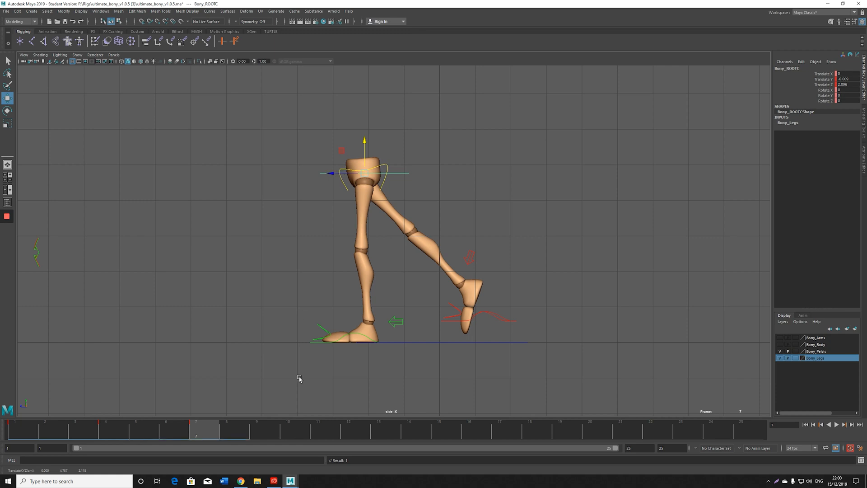
Check the passing position drawing in Chrome, return to Maya, and nudge the root control slightly farther forward along Z
{"action": "left_click", "coordinate": [241, 481]}
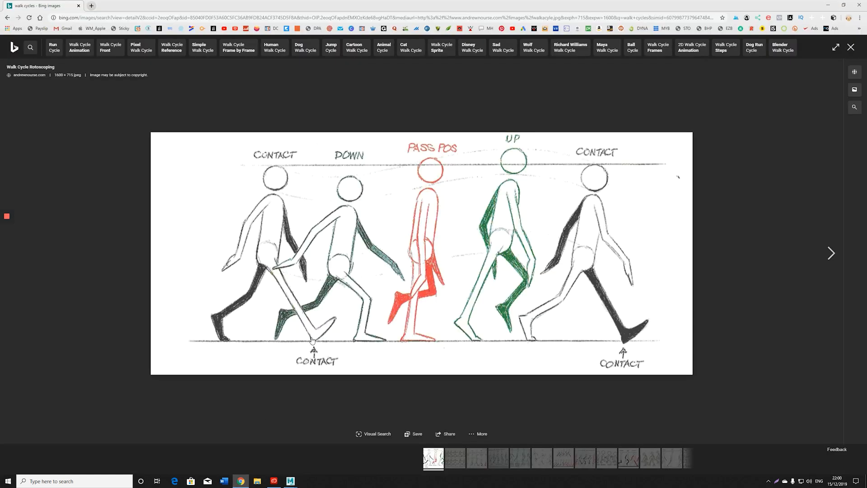
{"action": "mouse_move", "coordinate": [290, 481]}
{"action": "left_click", "coordinate": [329, 449]}
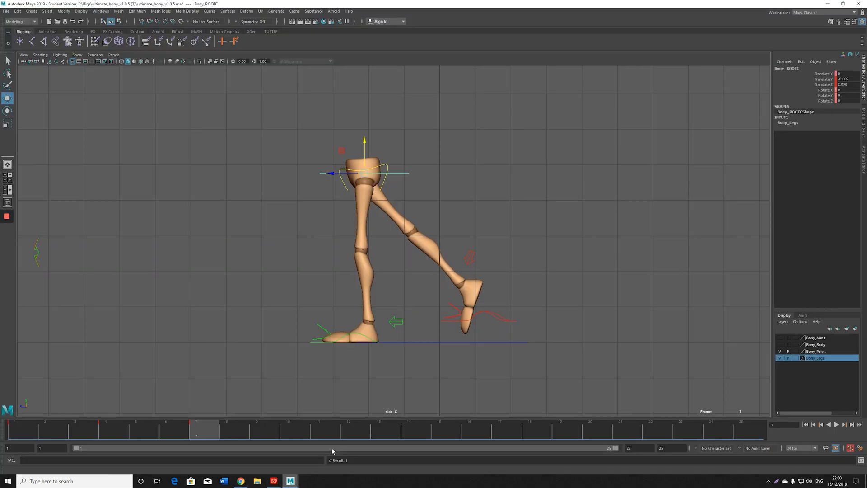
{"action": "left_click_drag", "start_coordinate": [330, 172], "coordinate": [359, 155]}
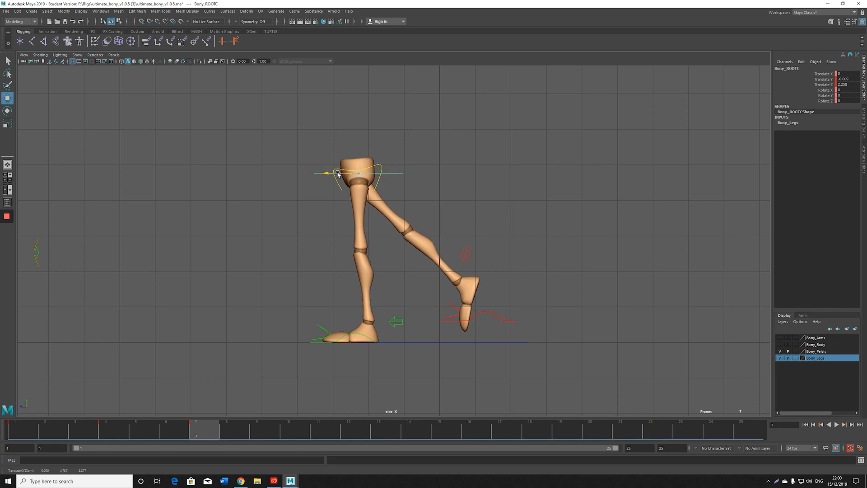
Move the right foot control forward to Translate Z about 1.22 and raise it to Translate Y about 0.76
{"action": "left_click", "coordinate": [498, 319]}
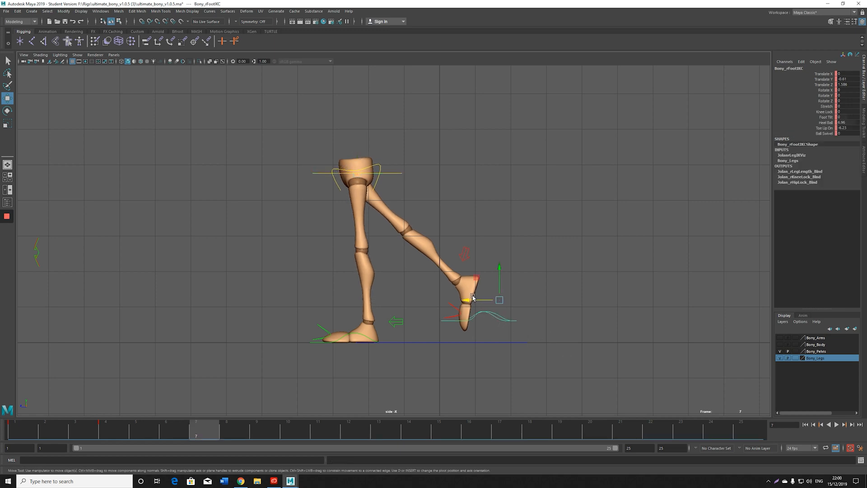
{"action": "left_click_drag", "start_coordinate": [473, 297], "coordinate": [373, 298]}
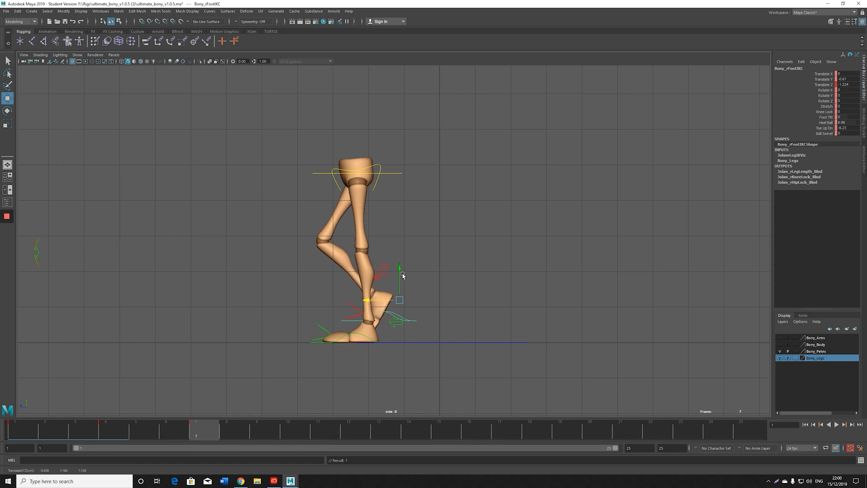
{"action": "left_click_drag", "start_coordinate": [400, 271], "coordinate": [401, 265]}
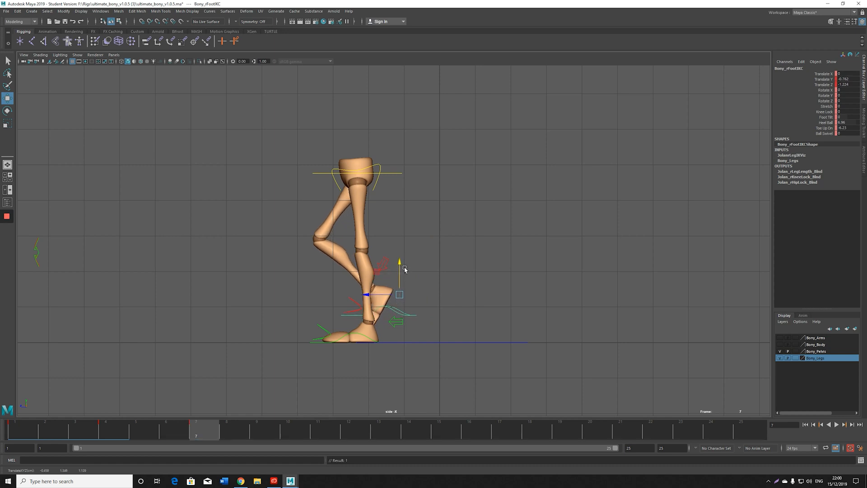
Set the right foot's Heel Ball to 10 and its Toe Up Dn to -10
{"action": "left_click", "coordinate": [825, 123]}
{"action": "middle_click_drag", "start_coordinate": [490, 362], "coordinate": [494, 361]}
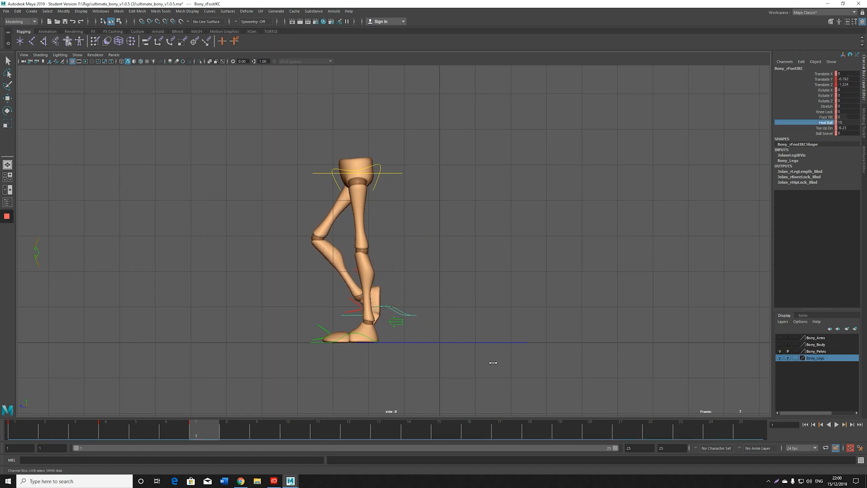
{"action": "left_click", "coordinate": [827, 128]}
{"action": "middle_click_drag", "start_coordinate": [463, 303], "coordinate": [302, 313]}
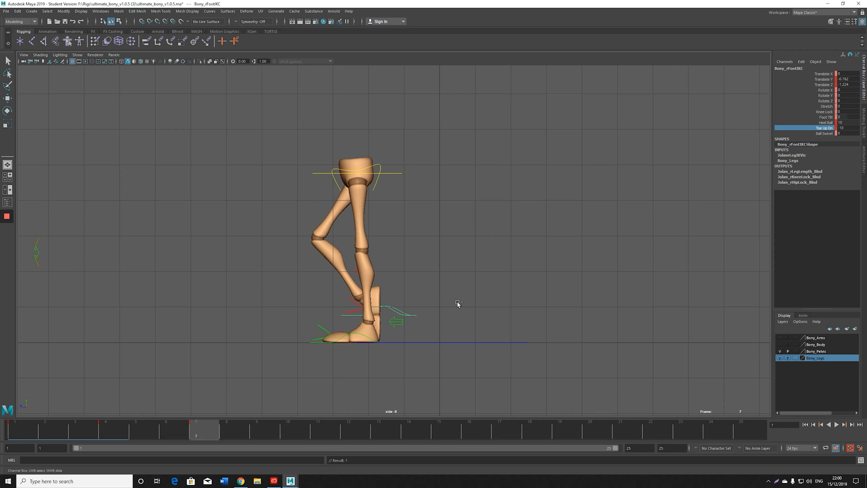
Raise the right foot to Translate Y about 0.96, shift it back to Translate Z about 0.84, and key it
{"action": "key", "text": "w"}
{"action": "left_click_drag", "start_coordinate": [400, 279], "coordinate": [381, 290]}
{"action": "key", "text": "s"}
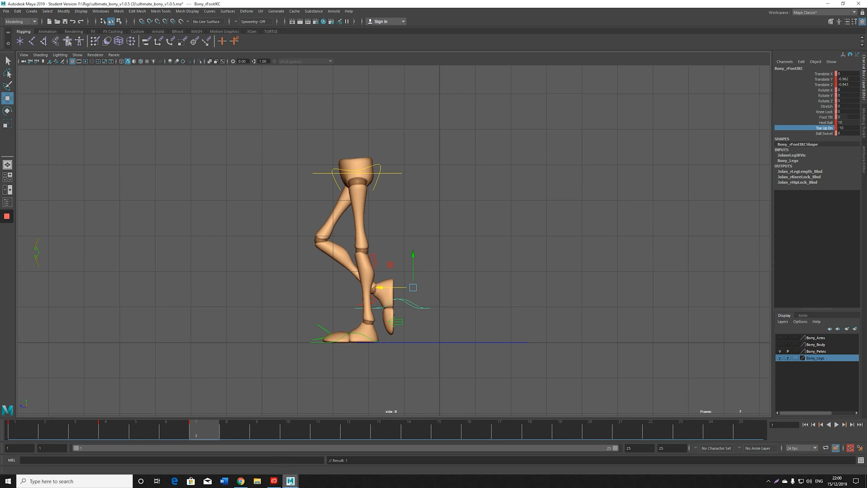
Compare the pose with the passing position drawing in Chrome, return to Maya, and play back the animation
{"action": "left_click", "coordinate": [274, 482]}
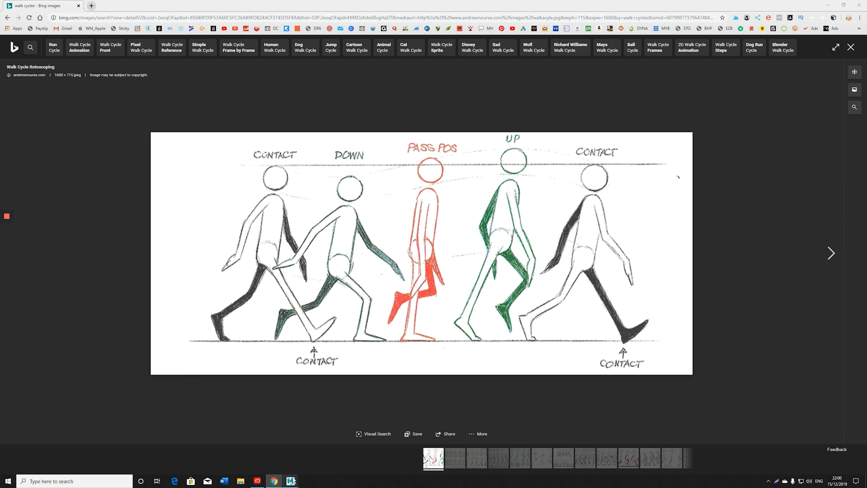
{"action": "mouse_move", "coordinate": [293, 481]}
{"action": "left_click", "coordinate": [327, 452]}
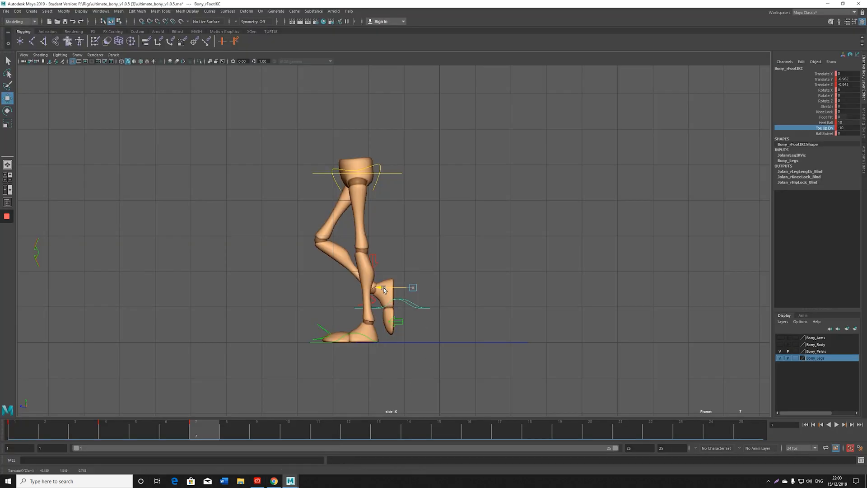
{"action": "key", "text": "alt+v"}
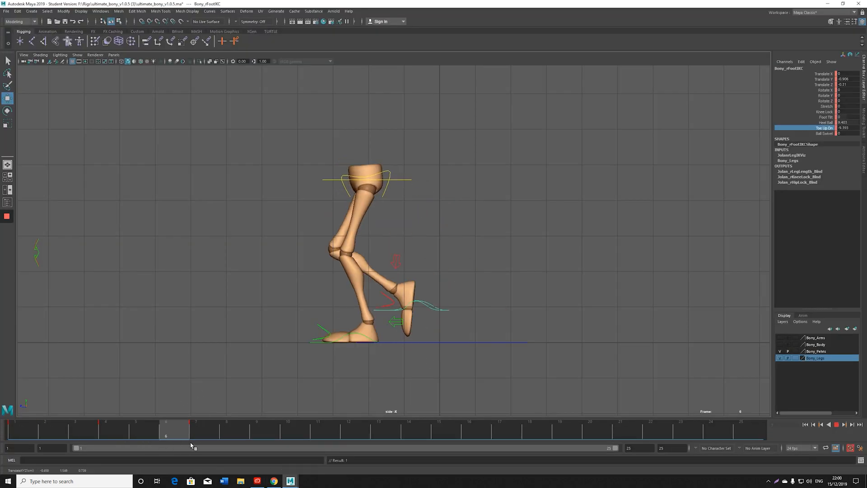
{"action": "key", "text": "alt+v"}
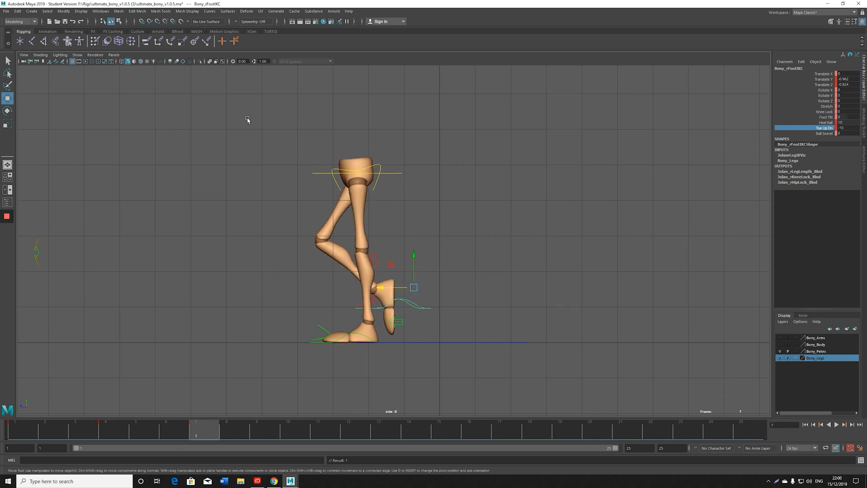
Key all the leg and pelvis controls at frame 7 and give their curves stepped tangents in the Graph Editor
{"action": "left_click_drag", "start_coordinate": [248, 120], "coordinate": [418, 336]}
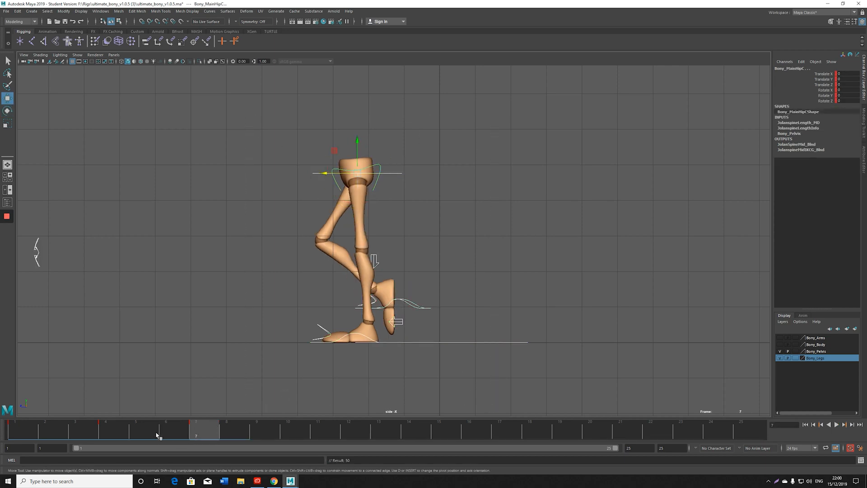
{"action": "left_click_drag", "start_coordinate": [156, 435], "coordinate": [201, 432]}
{"action": "left_click_drag", "start_coordinate": [866, 67], "coordinate": [571, 65]}
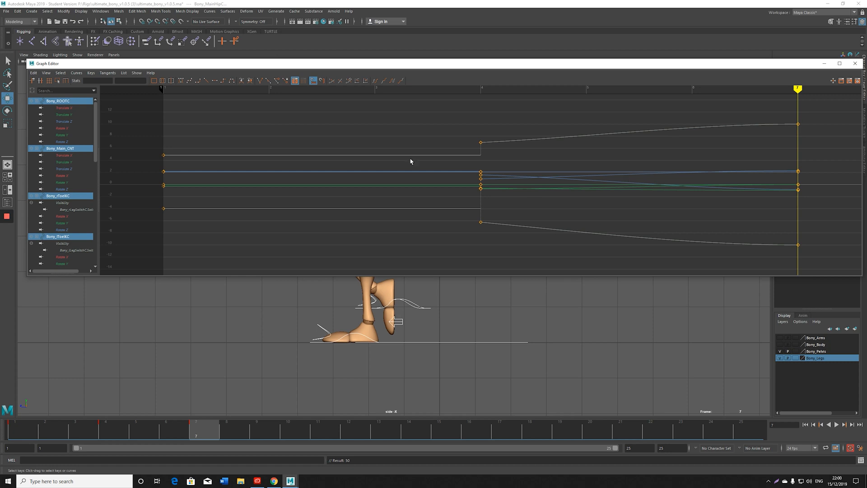
{"action": "left_click", "coordinate": [223, 81]}
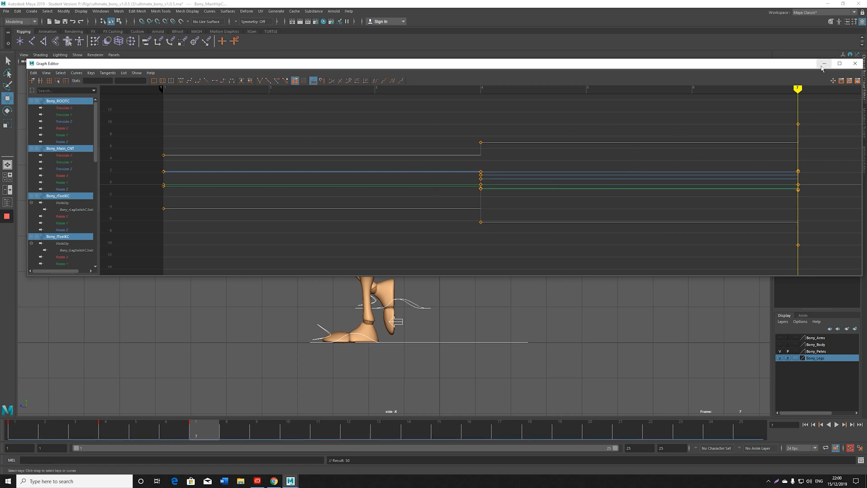
{"action": "left_click_drag", "start_coordinate": [757, 67], "coordinate": [866, 91]}
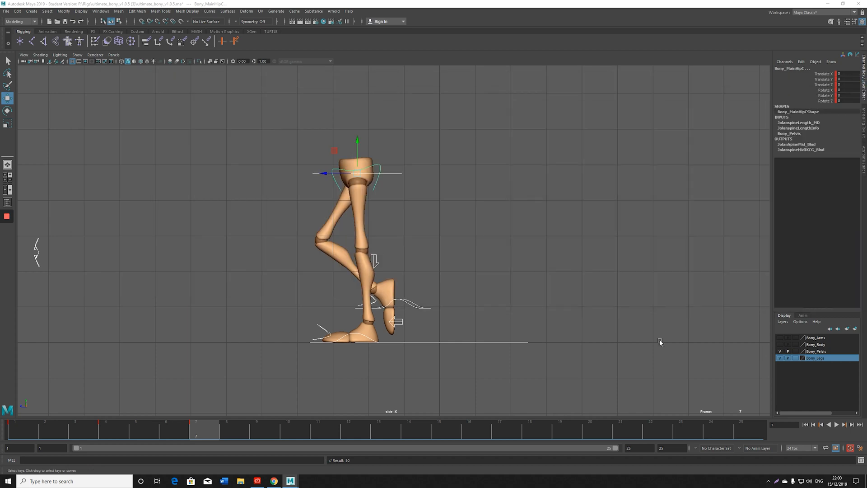
Play back the stepped poses, move to frame 10, and examine the up position drawing in Chrome before returning to Maya
{"action": "key", "text": "alt+v"}
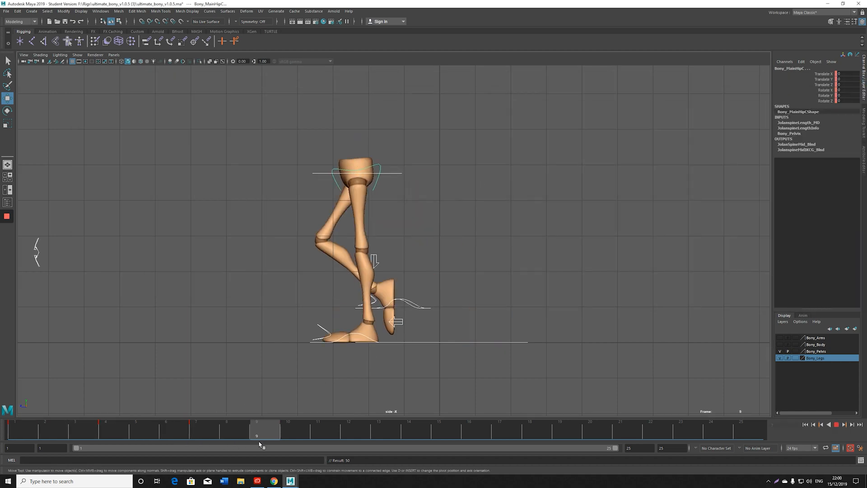
{"action": "left_click_drag", "start_coordinate": [276, 440], "coordinate": [202, 437]}
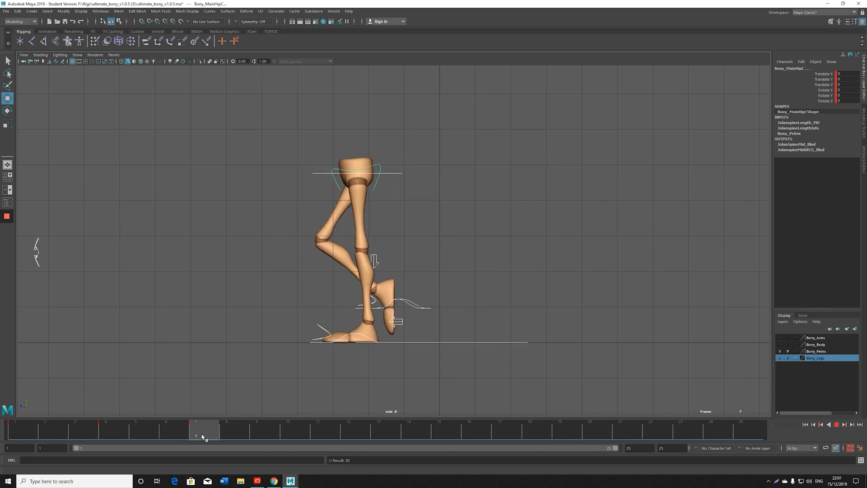
{"action": "left_click", "coordinate": [274, 481]}
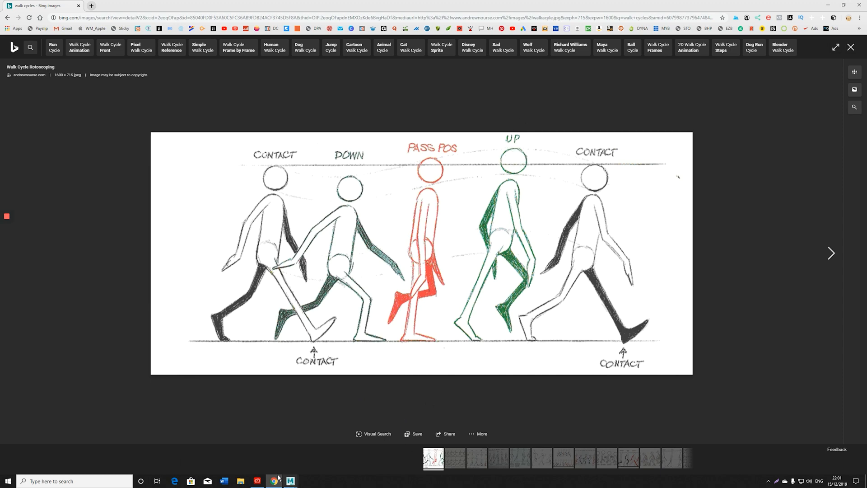
{"action": "mouse_move", "coordinate": [290, 480]}
{"action": "left_click", "coordinate": [336, 451]}
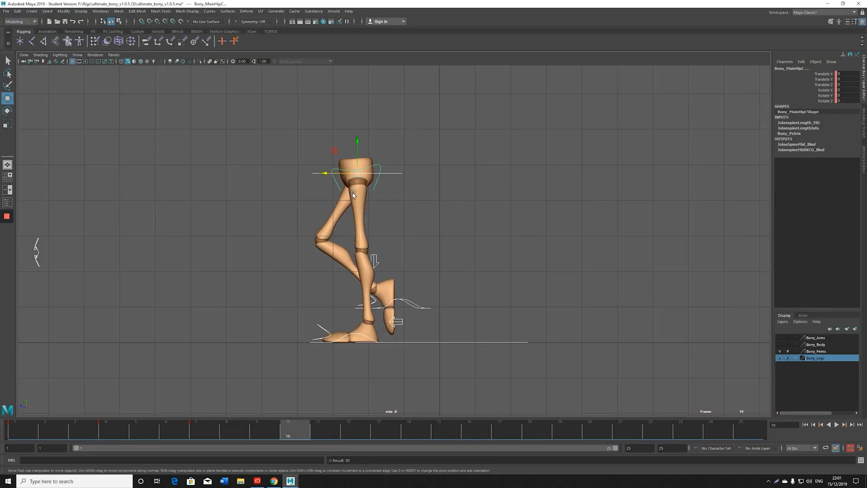
Following the up drawing, move the root control at frame 10 forward to Translate Z about 3.4 and up to Translate Y about 0.28
{"action": "left_click", "coordinate": [290, 242]}
{"action": "left_click", "coordinate": [273, 480]}
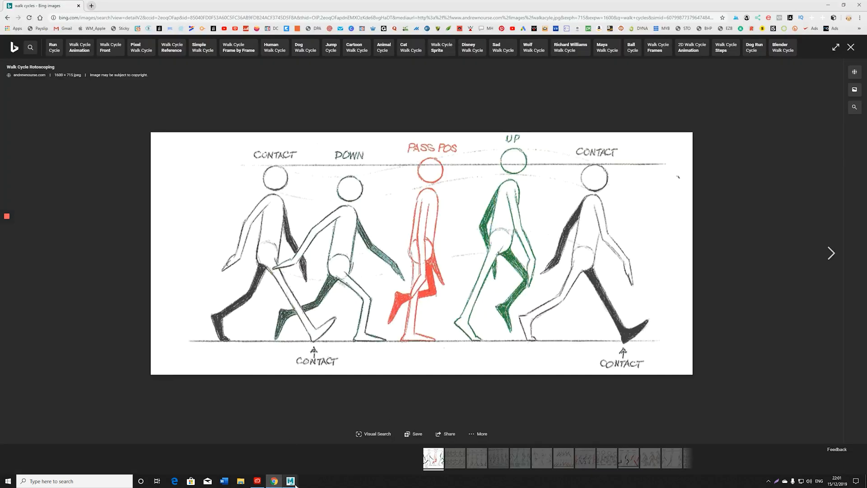
{"action": "mouse_move", "coordinate": [294, 481]}
{"action": "left_click", "coordinate": [310, 457]}
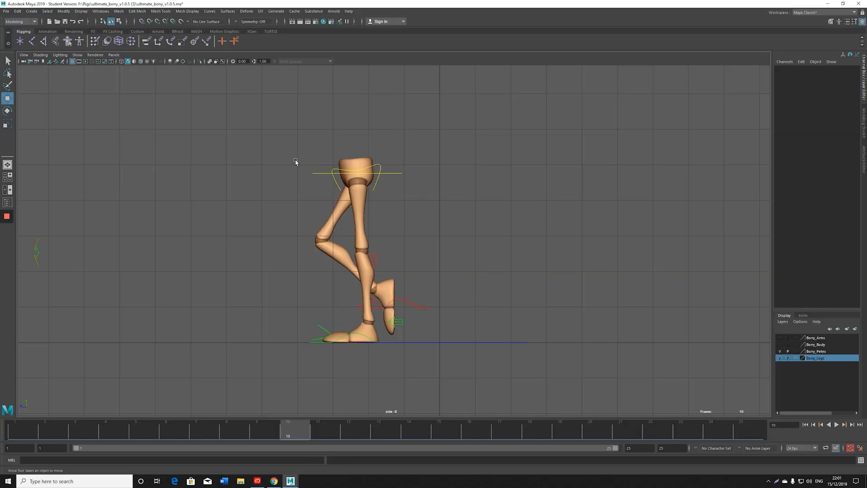
{"action": "mouse_move", "coordinate": [307, 161]}
{"action": "left_mouse_down"}
{"action": "mouse_move", "coordinate": [318, 180]}
{"action": "mouse_move", "coordinate": [287, 174]}
{"action": "mouse_move", "coordinate": [318, 148]}
{"action": "left_mouse_up"}
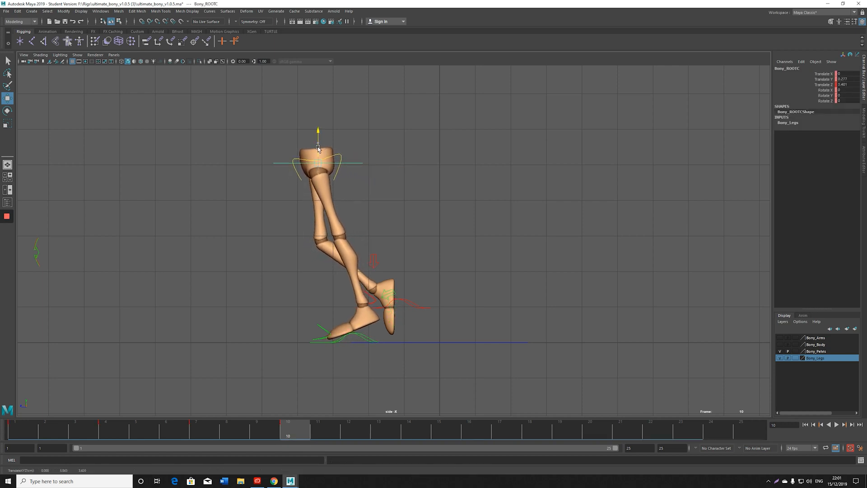
At frame 10, raise the left foot's Heel Ball to about 6.6 and lower the root control to Translate Y about 0.13
{"action": "left_click", "coordinate": [361, 335]}
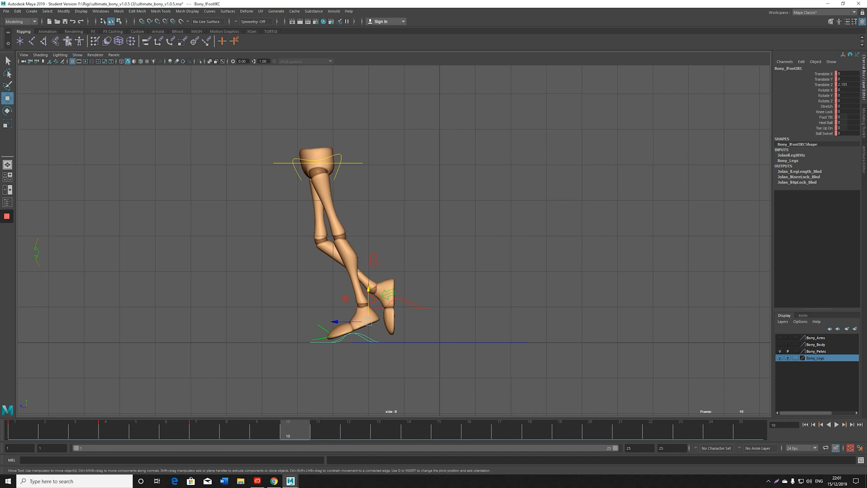
{"action": "left_click", "coordinate": [827, 124]}
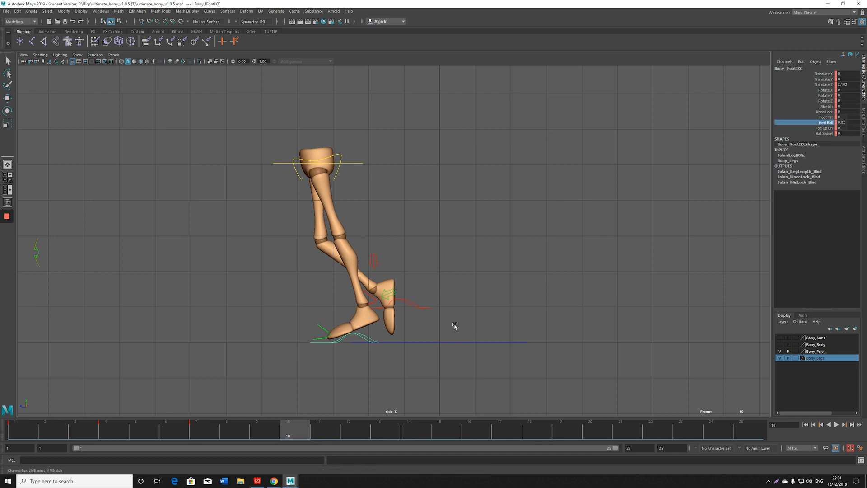
{"action": "middle_click_drag", "start_coordinate": [434, 338], "coordinate": [469, 310]}
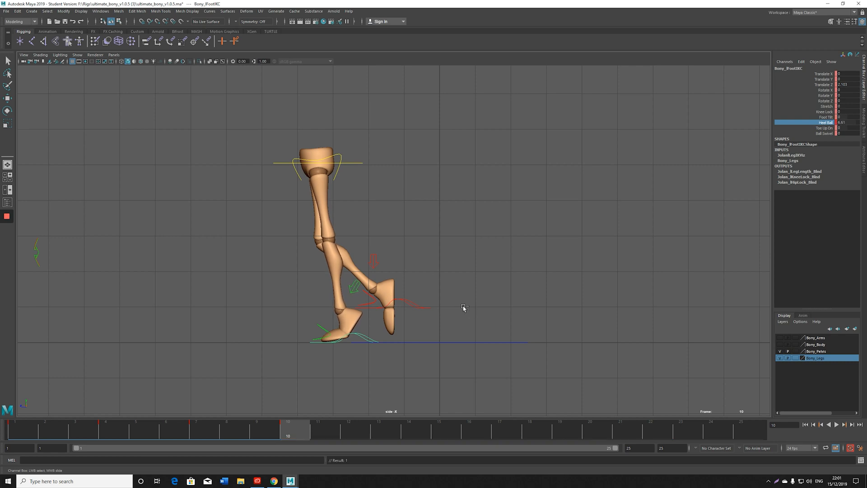
{"action": "left_click", "coordinate": [360, 162]}
{"action": "left_click_drag", "start_coordinate": [318, 133], "coordinate": [318, 139]}
Move the right foot control forward to Translate Z about -3.2 and set its Toe Up Dn to about -4.1
{"action": "left_click", "coordinate": [424, 307]}
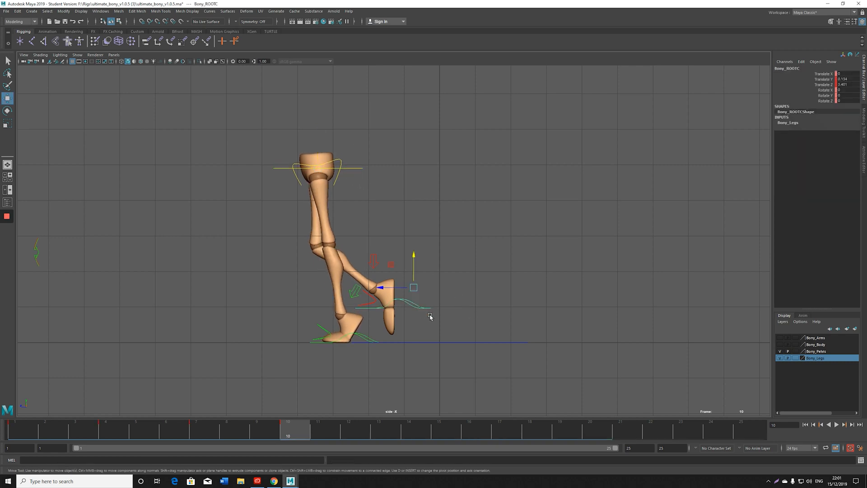
{"action": "left_click_drag", "start_coordinate": [383, 289], "coordinate": [291, 290]}
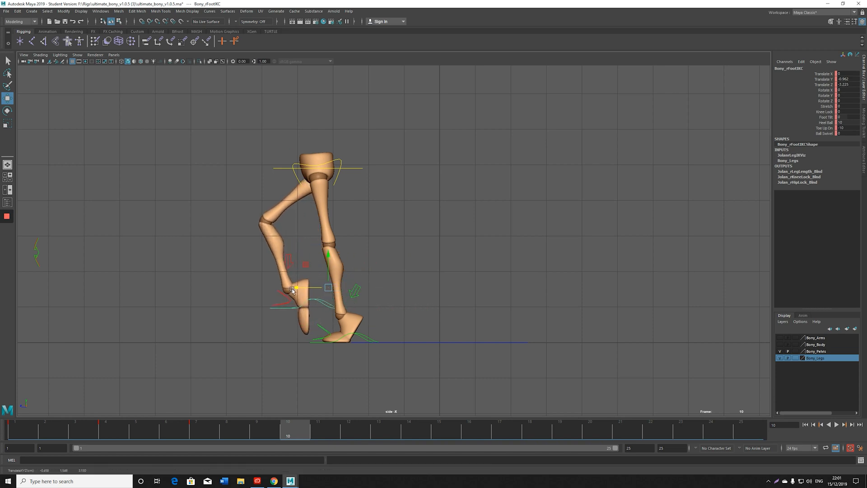
{"action": "left_click_drag", "start_coordinate": [831, 123], "coordinate": [828, 128]}
{"action": "middle_click_drag", "start_coordinate": [508, 225], "coordinate": [617, 250]}
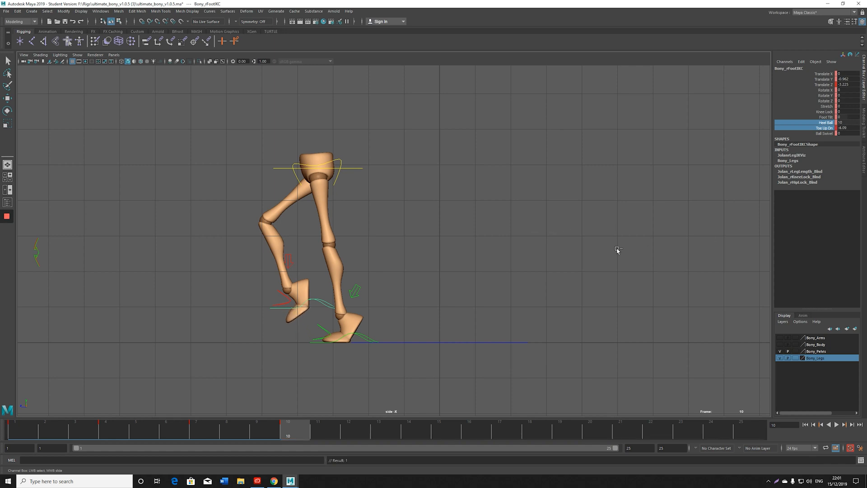
Reduce the right foot's Heel Ball to about 4.8 and shift the foot to Translate Z about -3.5 and Translate Y about -0.85
{"action": "left_click", "coordinate": [812, 123]}
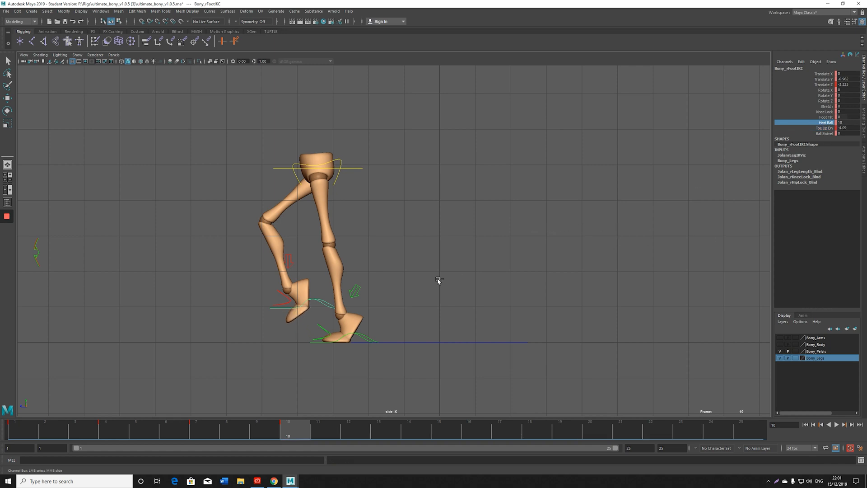
{"action": "middle_click_drag", "start_coordinate": [306, 275], "coordinate": [342, 262]}
{"action": "key", "text": "w"}
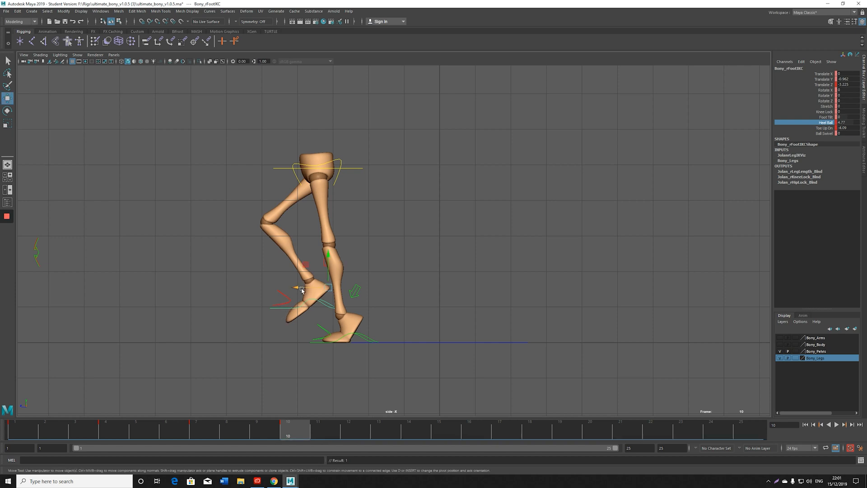
{"action": "left_click_drag", "start_coordinate": [302, 289], "coordinate": [291, 289]}
{"action": "left_click_drag", "start_coordinate": [317, 254], "coordinate": [318, 257]}
Move the root control at frame 10 to Translate Z about 3.67 and Translate Y about 0.08, comparing its height with frame 7
{"action": "left_click", "coordinate": [353, 168]}
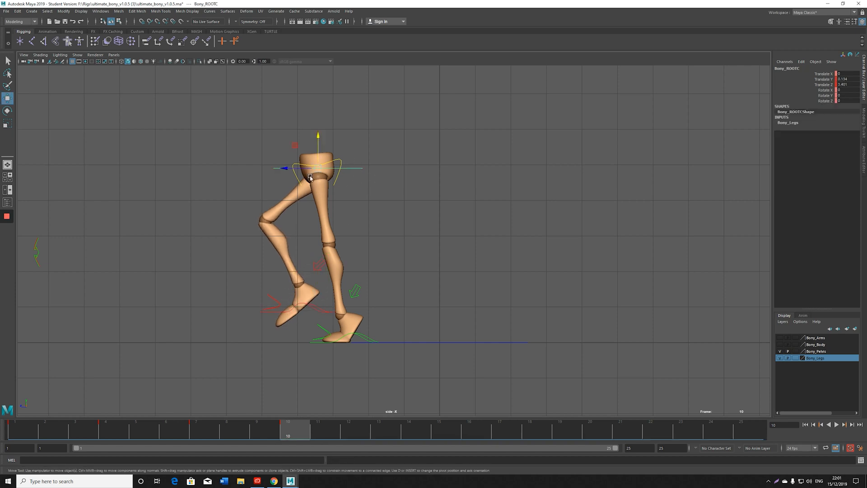
{"action": "left_click_drag", "start_coordinate": [298, 168], "coordinate": [277, 170]}
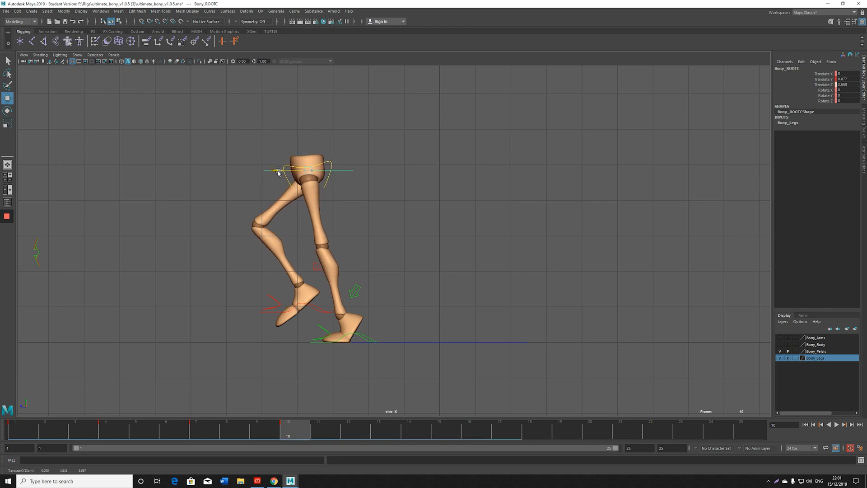
{"action": "left_click", "coordinate": [308, 154]}
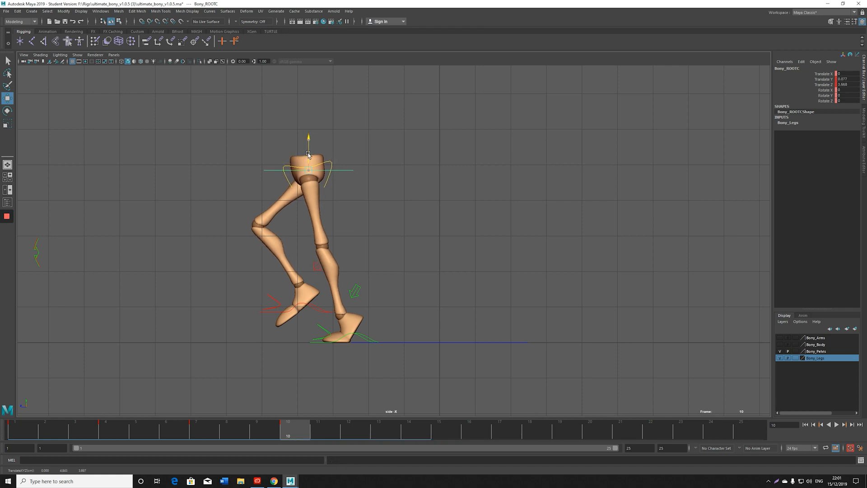
{"action": "left_click", "coordinate": [193, 432]}
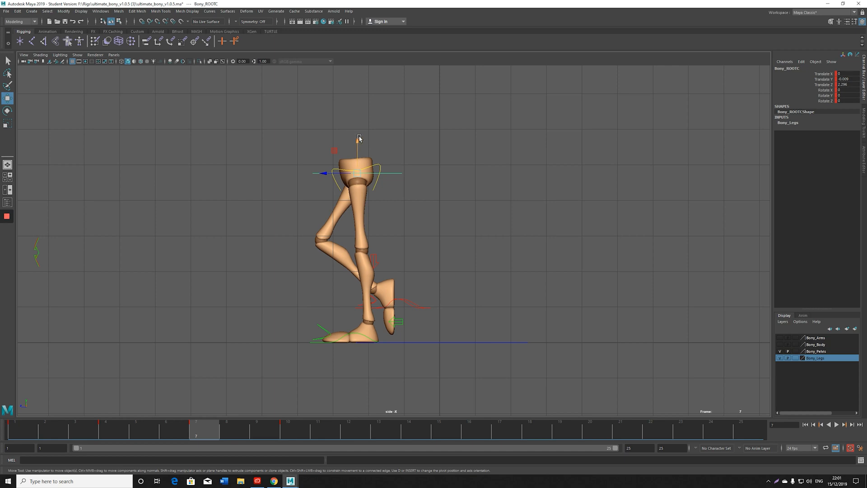
{"action": "left_click_drag", "start_coordinate": [358, 139], "coordinate": [359, 140]}
{"action": "left_click", "coordinate": [277, 434]}
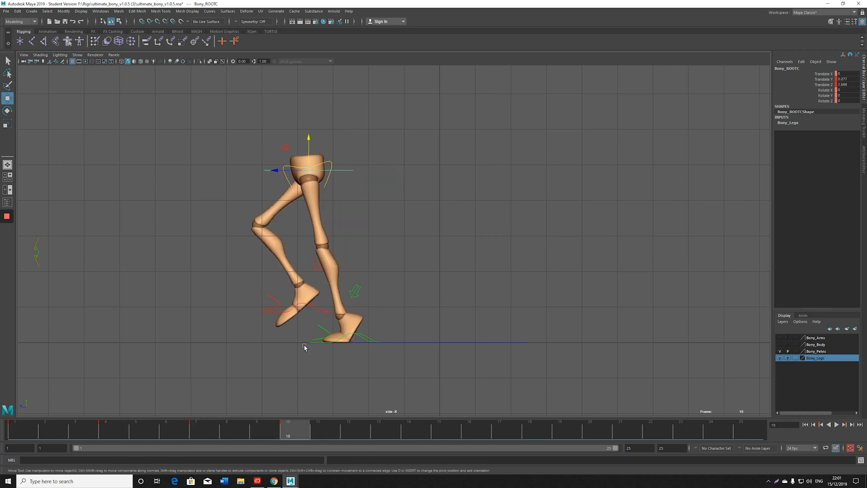
{"action": "left_click_drag", "start_coordinate": [309, 156], "coordinate": [310, 156]}
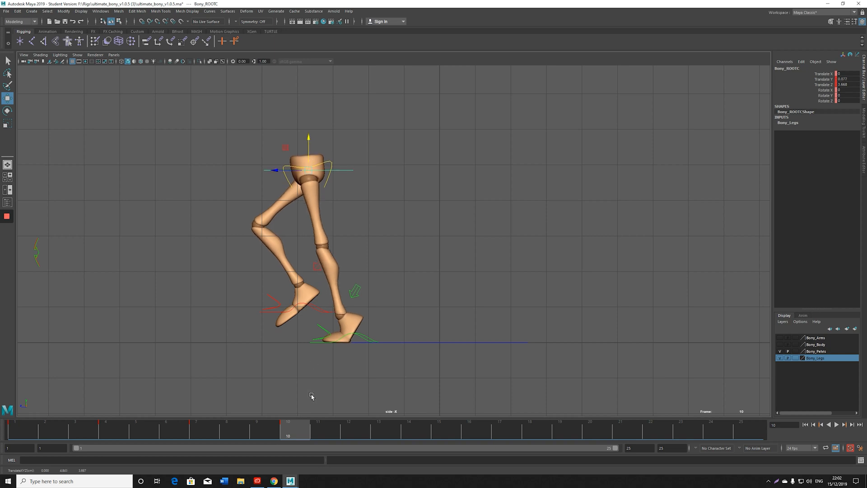
Flip between the keyed poses from frame 10 back to frame 1 to compare the root height and leg positions
{"action": "key", "text": "comma"}
{"action": "key", "text": "period"}
{"action": "key", "text": "comma"}
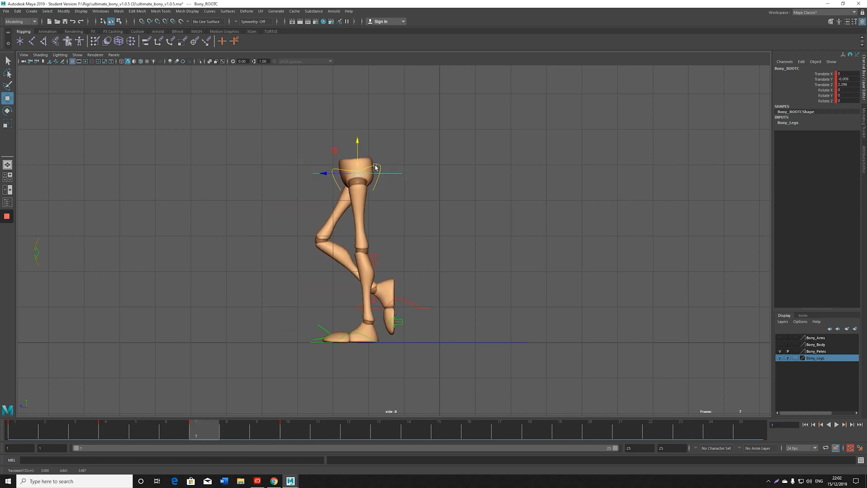
{"action": "key", "text": "period"}
{"action": "key", "text": "comma"}
{"action": "key", "text": "comma"}
{"action": "key", "text": "comma"}
{"action": "key", "text": "comma"}
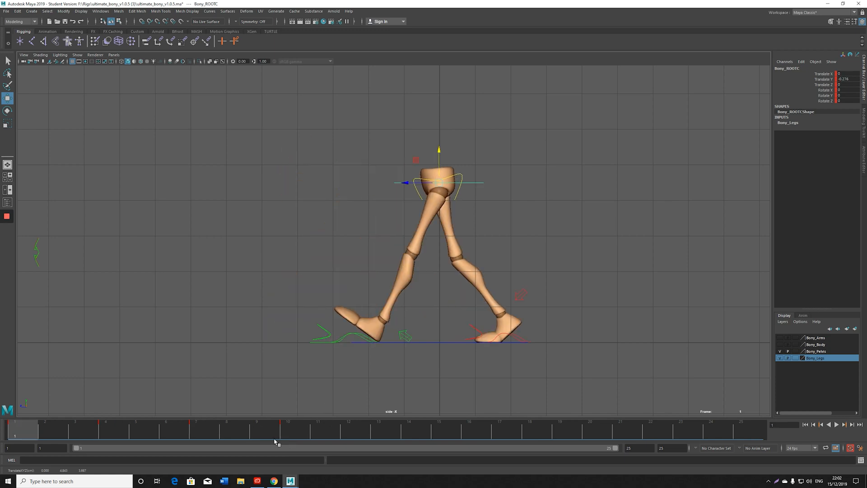
Key all the leg and pelvis controls at frame 10 and play back the stepped poses
{"action": "left_click_drag", "start_coordinate": [229, 102], "coordinate": [446, 357]}
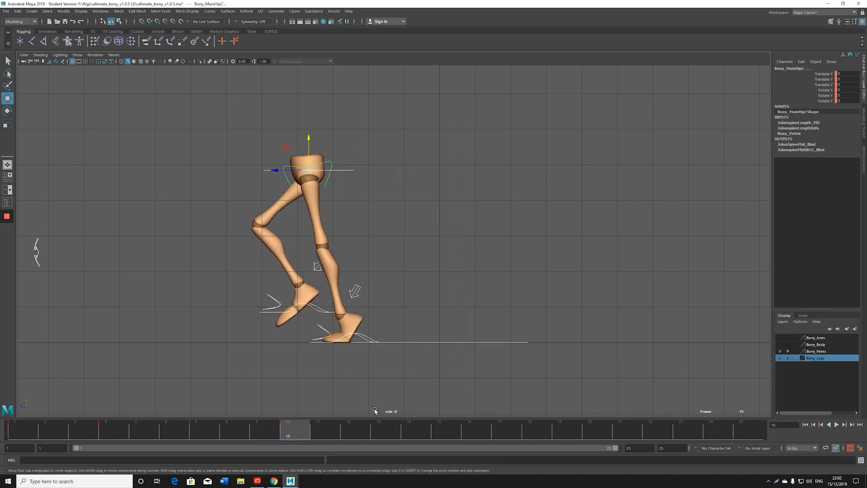
{"action": "key", "text": "s"}
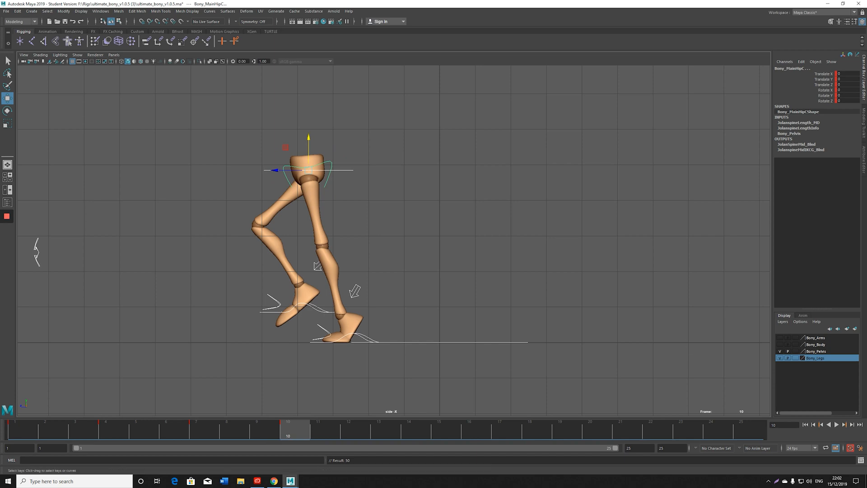
{"action": "left_click", "coordinate": [232, 431]}
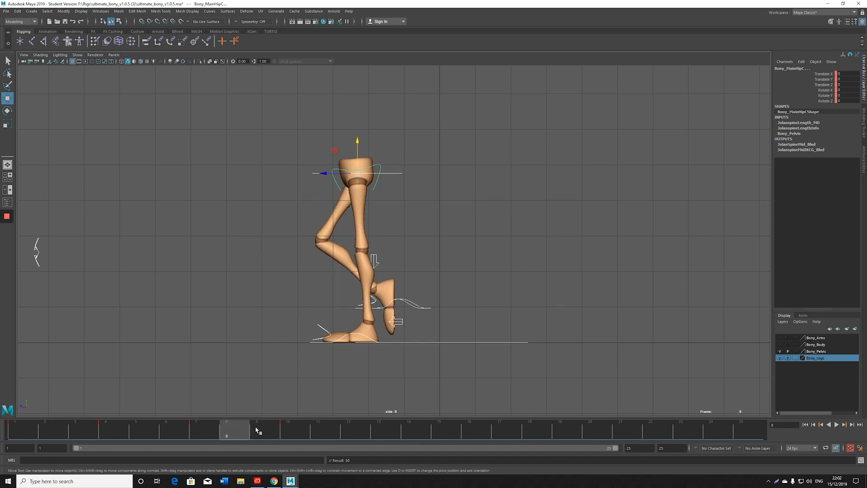
{"action": "key", "text": "alt+v"}
{"action": "left_click", "coordinate": [336, 430]}
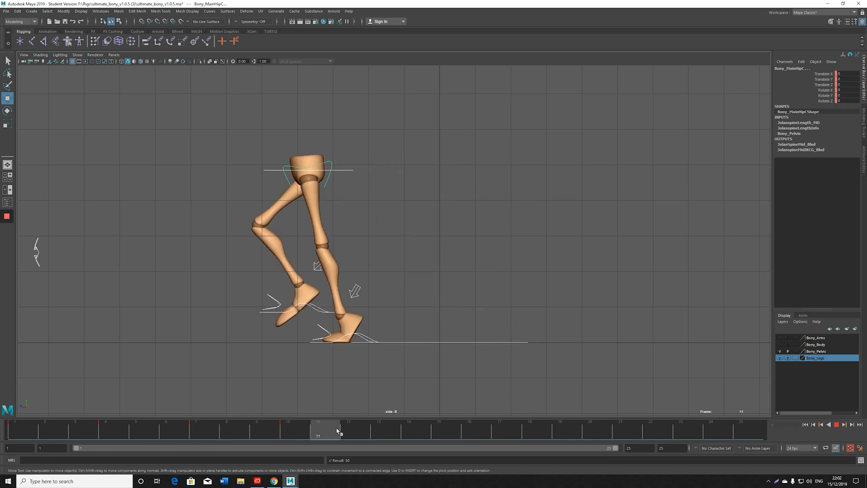
{"action": "key", "text": "alt+comma"}
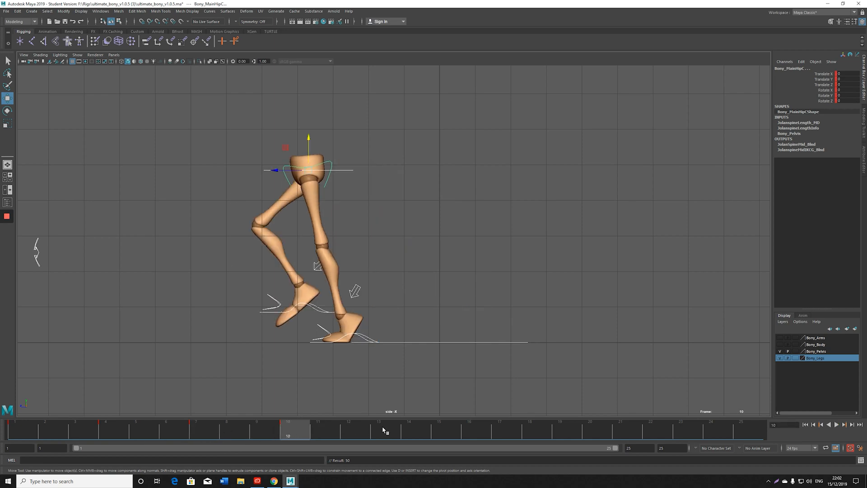
Move to frame 13, examine the final contact drawing in Chrome, return to Maya, and review the contact pose at frame 1
{"action": "left_click", "coordinate": [383, 430]}
{"action": "middle_click_drag", "start_coordinate": [323, 316], "coordinate": [440, 300], "text": "alt"}
{"action": "left_click", "coordinate": [440, 301]}
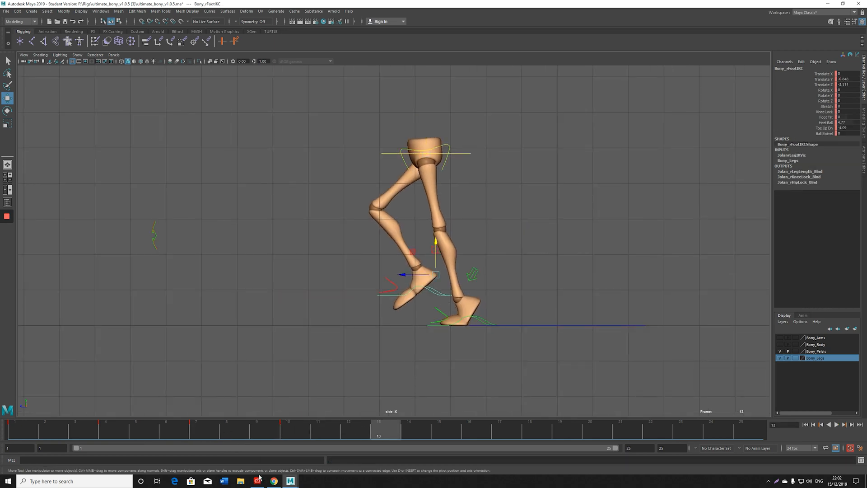
{"action": "left_click", "coordinate": [274, 481]}
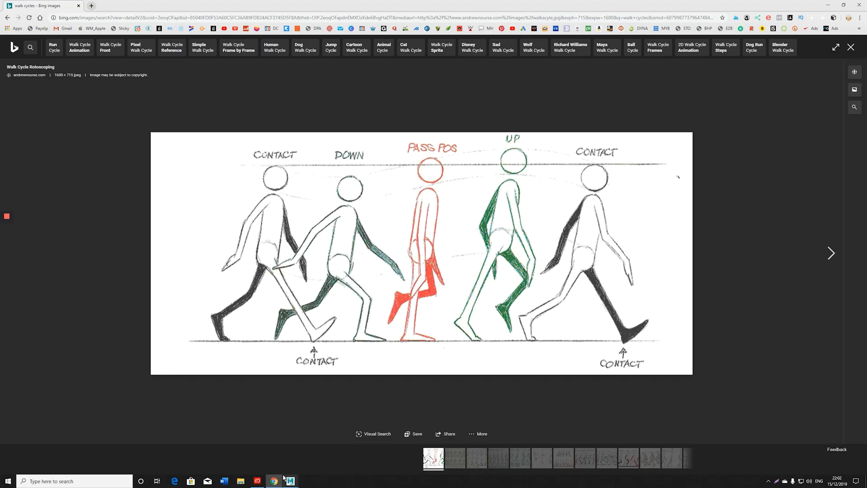
{"action": "left_click", "coordinate": [307, 460]}
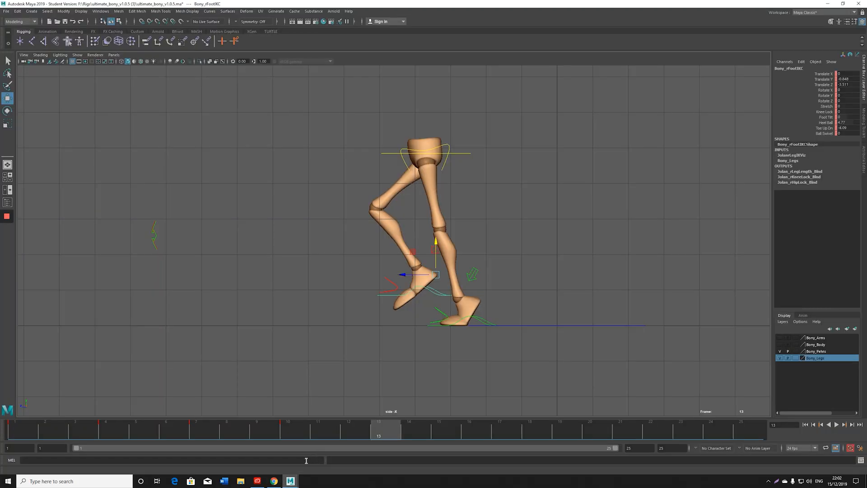
{"action": "left_click", "coordinate": [17, 435]}
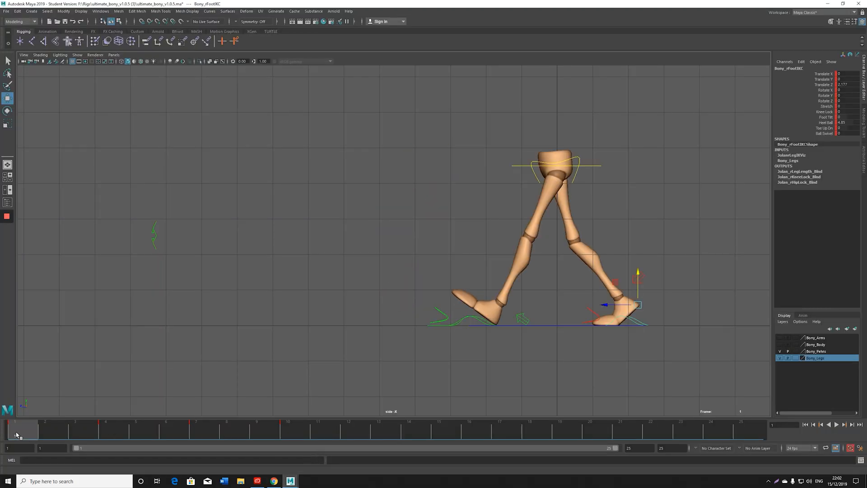
At frame 10, move the right foot to Translate Z about -4.8 and Translate Y about -0.21, and zero its Heel Ball and Toe Up Dn
{"action": "left_click", "coordinate": [290, 431]}
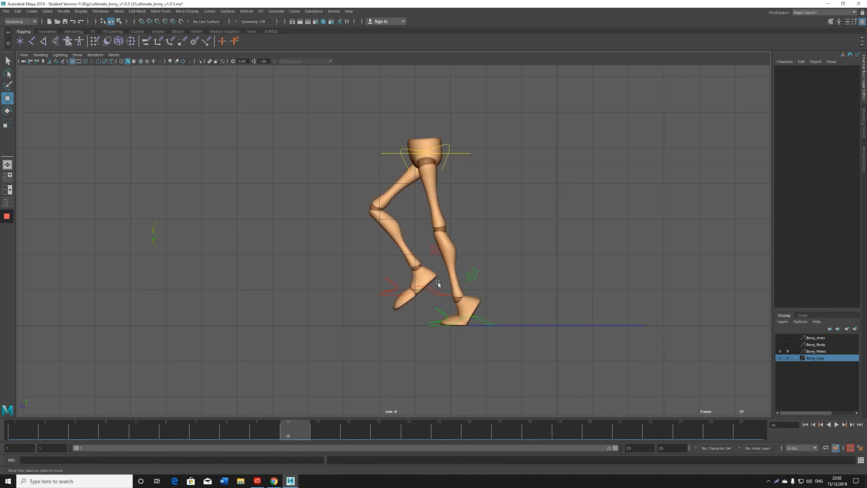
{"action": "left_click_drag", "start_coordinate": [405, 276], "coordinate": [381, 265]}
{"action": "key", "text": "s"}
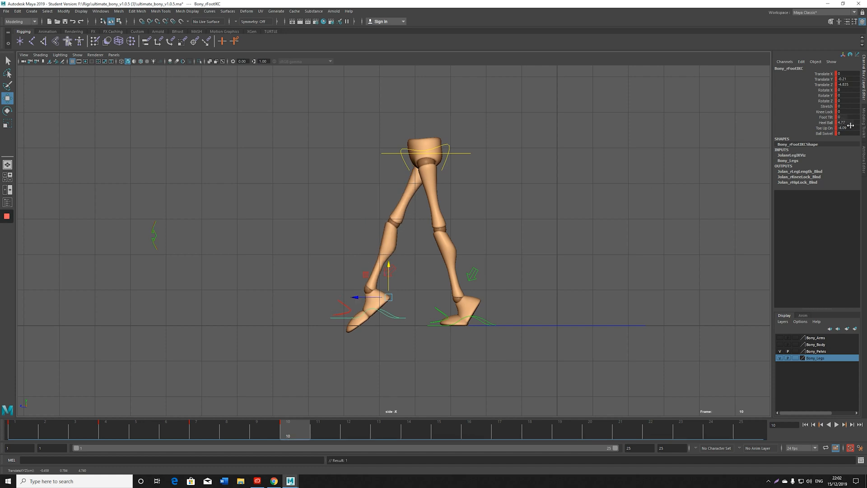
{"action": "left_click_drag", "start_coordinate": [851, 127], "coordinate": [848, 122]}
{"action": "type", "text": "000"}
{"action": "key", "text": "Return"}
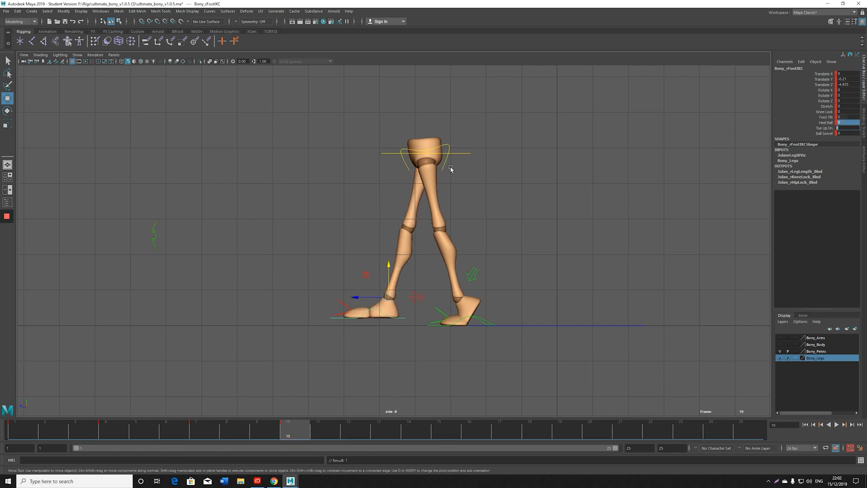
Lower the root control to Translate Y about -0.27 and set the right foot's Translate Y to 0
{"action": "left_click", "coordinate": [461, 152]}
{"action": "middle_click_drag", "start_coordinate": [441, 125], "coordinate": [441, 138]}
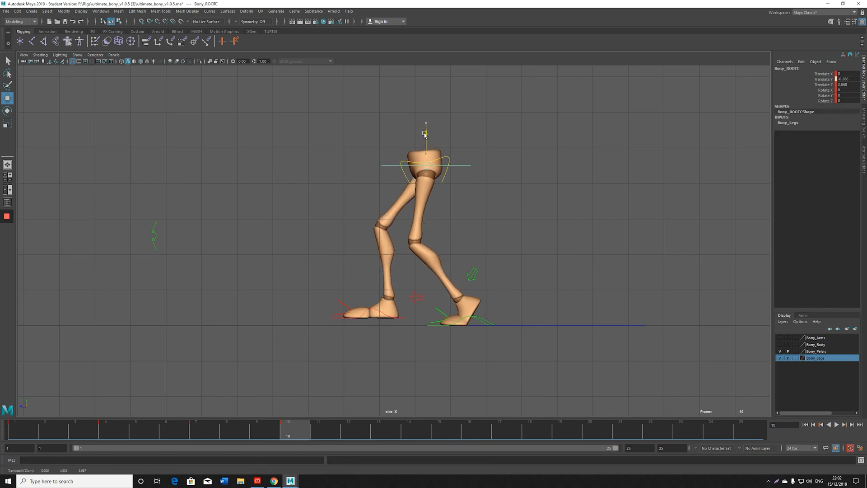
{"action": "left_click", "coordinate": [366, 315]}
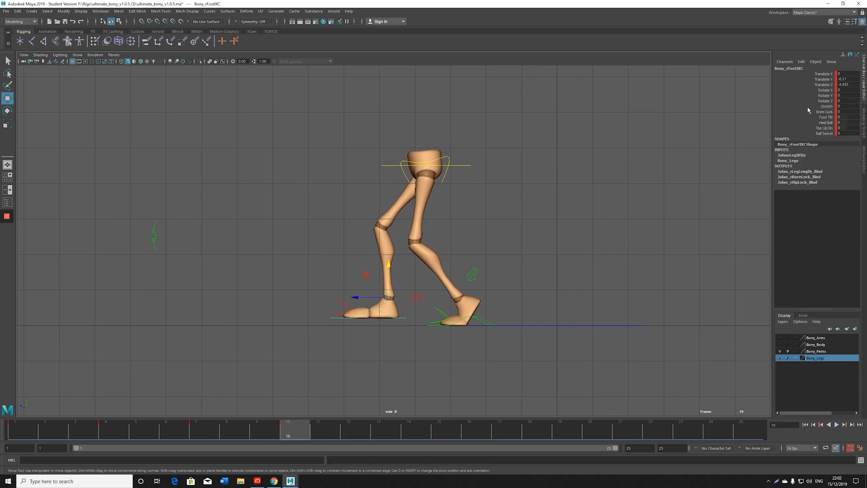
{"action": "type", "text": "0"}
{"action": "key", "text": "Return"}
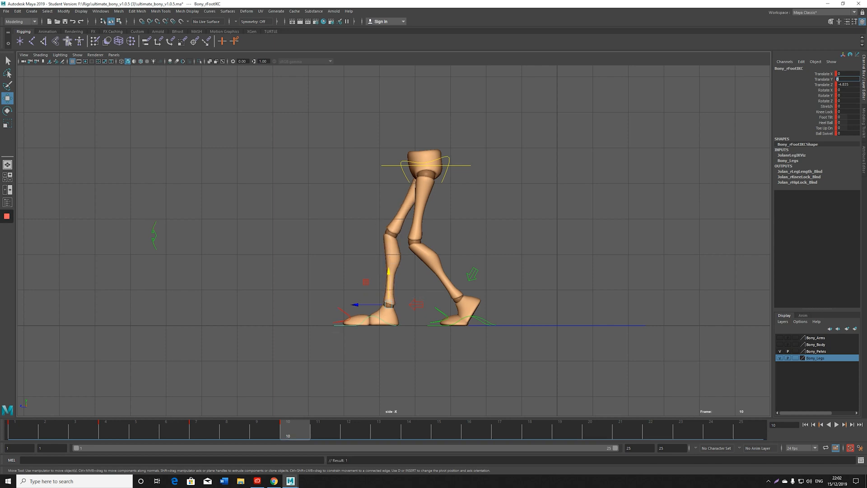
Nudge the right foot slightly forward and move the root control forward to Translate Z about 4.3
{"action": "left_click_drag", "start_coordinate": [363, 306], "coordinate": [352, 305]}
{"action": "left_click", "coordinate": [407, 166]}
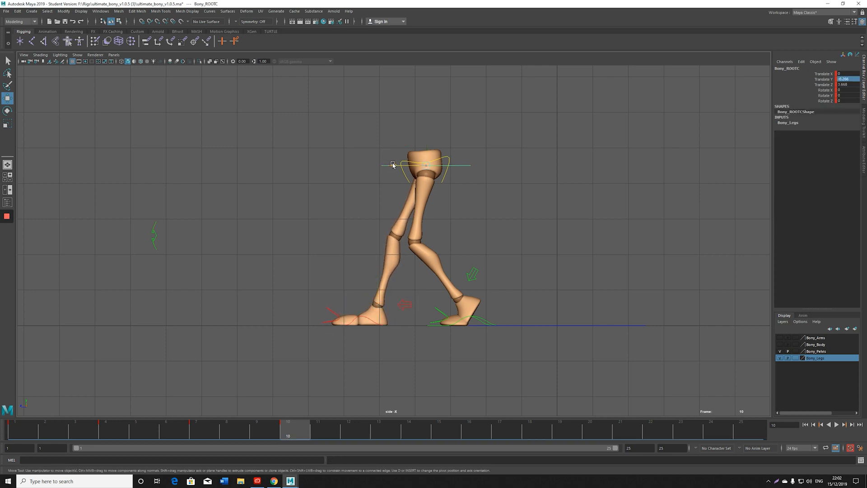
{"action": "left_click_drag", "start_coordinate": [392, 164], "coordinate": [368, 168]}
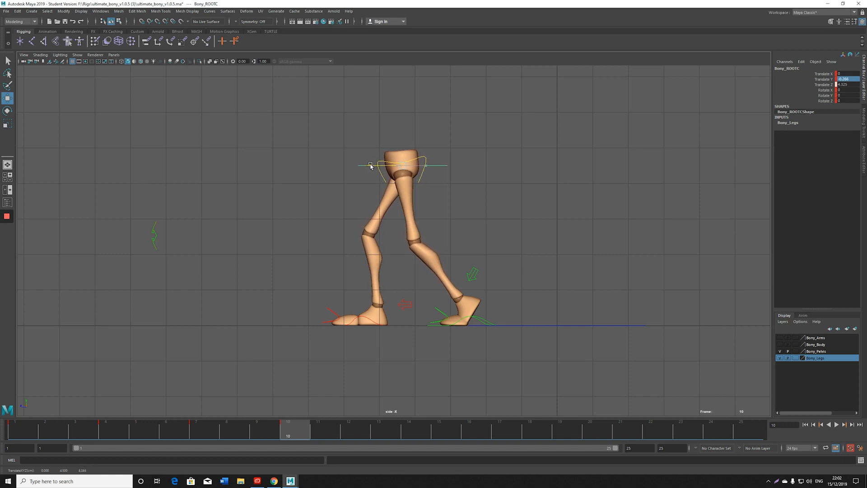
Move the right foot forward to Translate Z about -5.9 and tilt it onto its heel with Heel Ball about -3.7
{"action": "left_click", "coordinate": [349, 306]}
{"action": "left_click_drag", "start_coordinate": [349, 306], "coordinate": [323, 305]}
{"action": "left_click", "coordinate": [825, 122]}
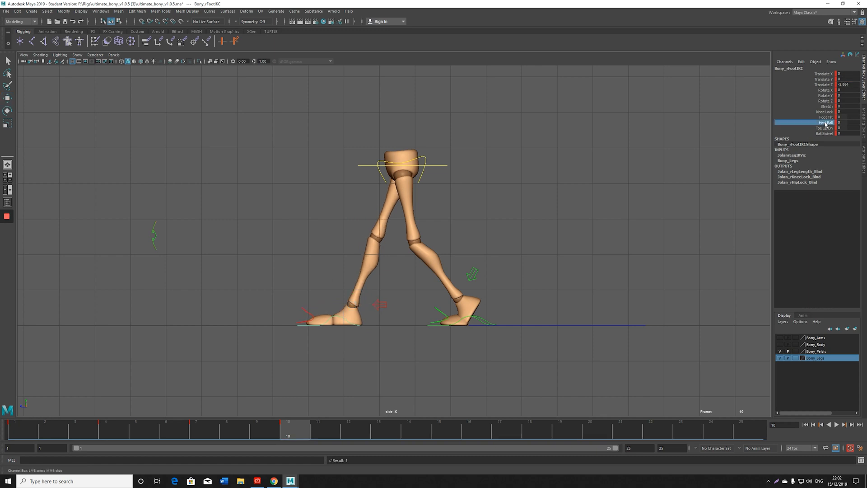
{"action": "middle_click_drag", "start_coordinate": [560, 241], "coordinate": [433, 270]}
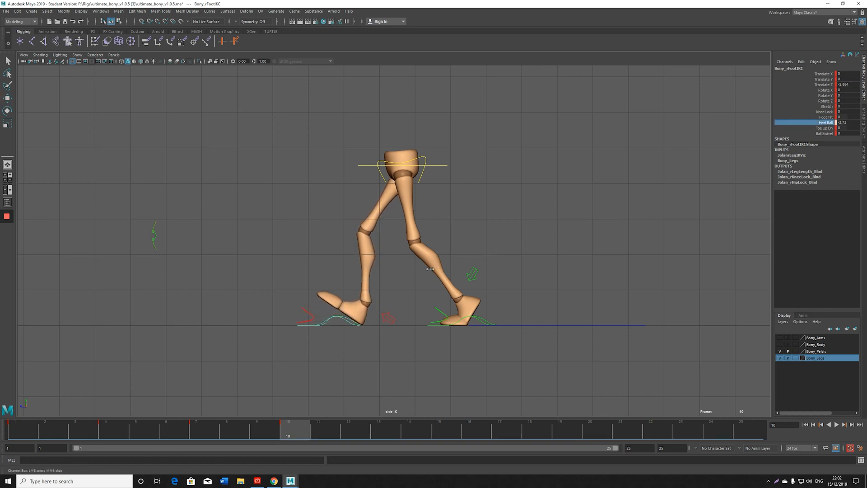
Move the right foot further forward at frame 10 to Translate Z about -6.4
{"action": "key", "text": "w"}
{"action": "left_click_drag", "start_coordinate": [323, 306], "coordinate": [304, 306]}
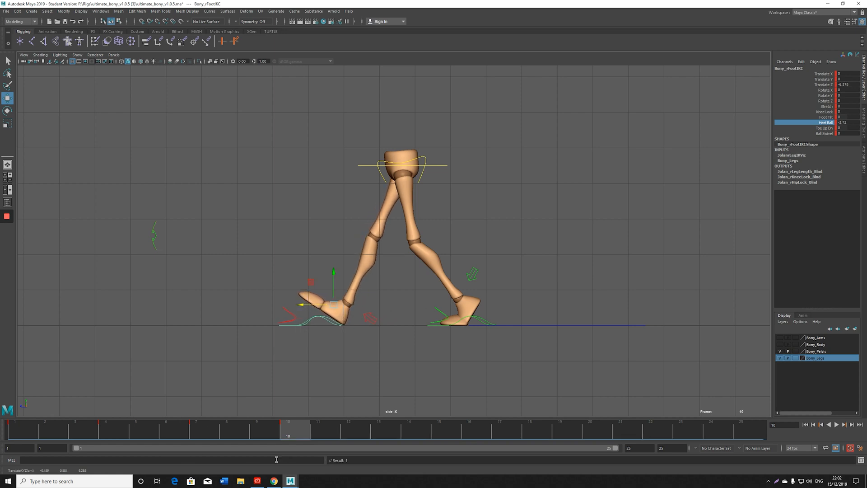
{"action": "mouse_move", "coordinate": [281, 428]}
{"action": "left_mouse_down"}
{"action": "mouse_move", "coordinate": [251, 426]}
{"action": "mouse_move", "coordinate": [385, 417]}
{"action": "mouse_move", "coordinate": [294, 426]}
{"action": "left_mouse_up"}
Undo the right foot and root control changes made at frame 10 and play back the keyed poses
{"action": "key", "text": "ctrl+z"}
{"action": "key", "text": "ctrl+z"}
{"action": "key", "text": "ctrl+z"}
{"action": "key", "text": "ctrl+z"}
{"action": "key", "text": "ctrl+z"}
{"action": "key", "text": "ctrl+z"}
{"action": "key", "text": "ctrl+z"}
{"action": "key", "text": "ctrl+z"}
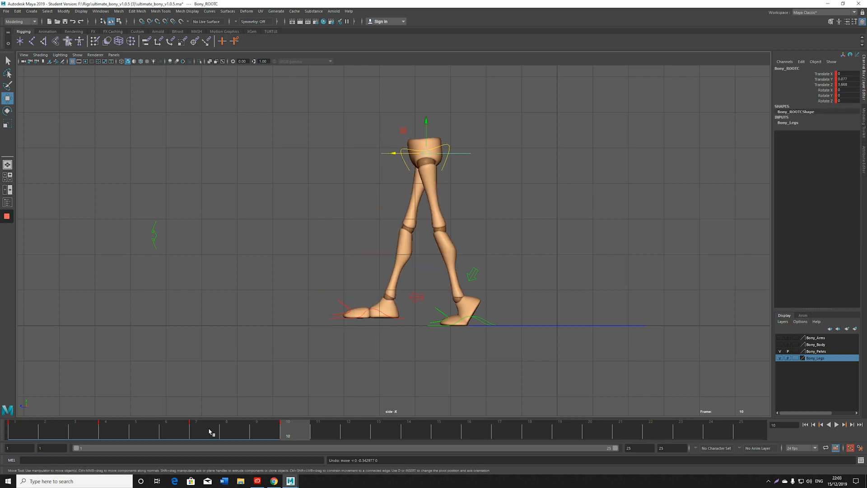
{"action": "key", "text": "ctrl+z"}
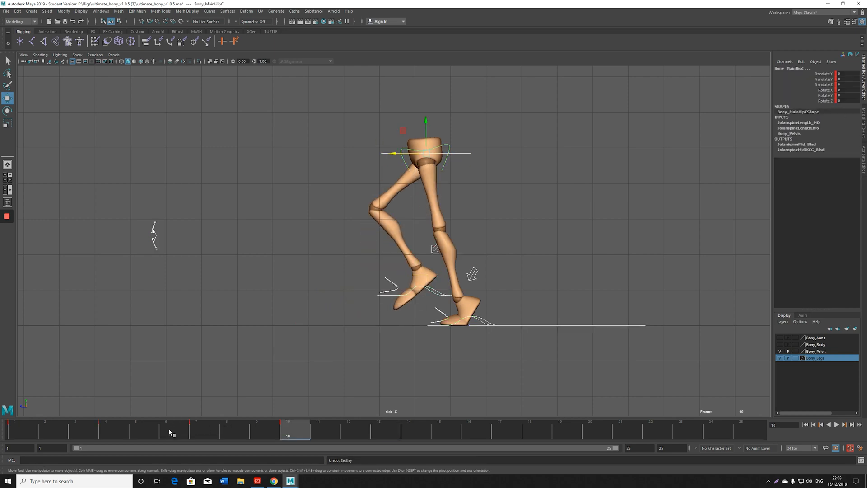
{"action": "key", "text": "alt+v"}
{"action": "key", "text": "alt+v"}
Select all the leg and pelvis controls and key them at frame 13
{"action": "left_click_drag", "start_coordinate": [306, 431], "coordinate": [386, 430]}
{"action": "left_click", "coordinate": [336, 140]}
{"action": "left_click_drag", "start_coordinate": [353, 101], "coordinate": [558, 358]}
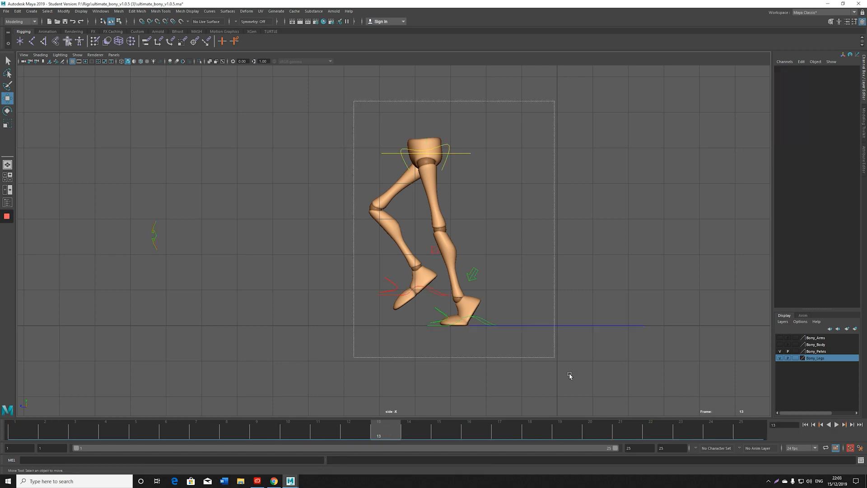
{"action": "left_click_drag", "start_coordinate": [270, 433], "coordinate": [386, 432]}
{"action": "key", "text": "s"}
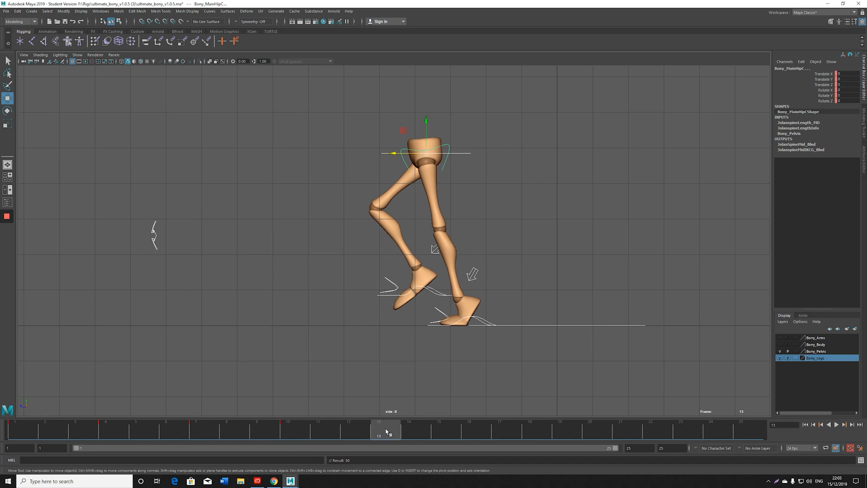
Move the right foot to Translate Z about -5.5, zero its Translate Y and Toe Up Dn, and set Heel Ball to about -5.2
{"action": "left_click", "coordinate": [443, 299]}
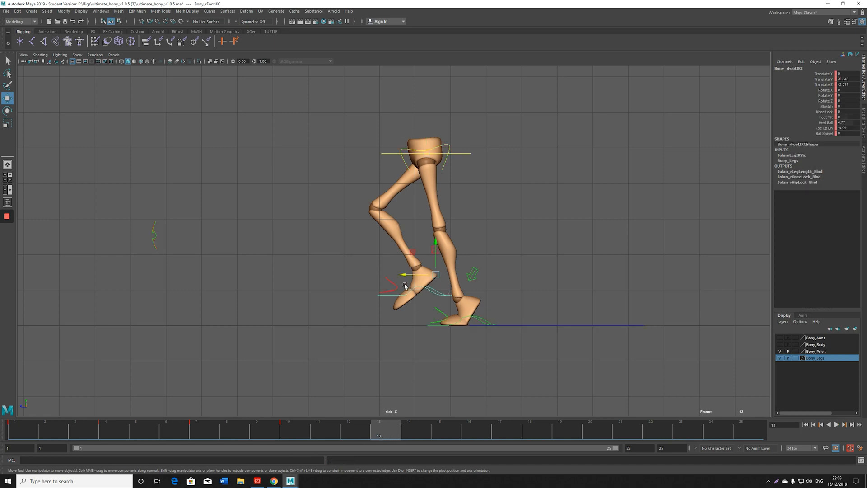
{"action": "left_click_drag", "start_coordinate": [404, 275], "coordinate": [333, 275]}
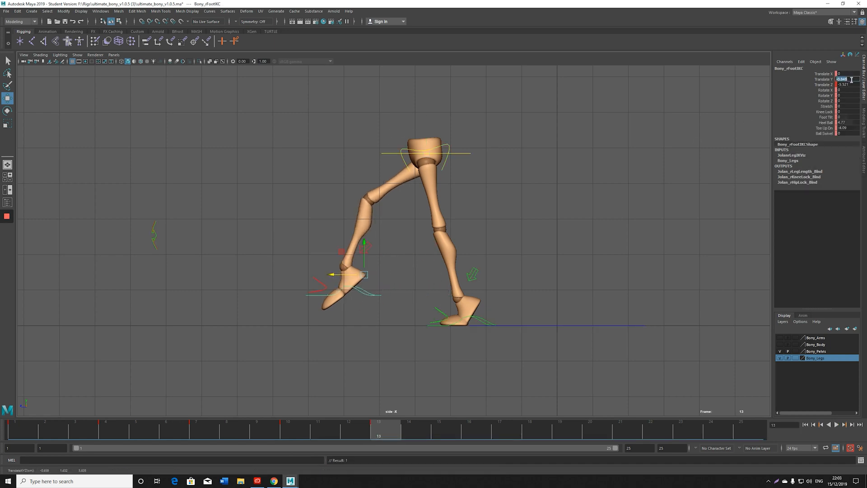
{"action": "key", "text": "Return"}
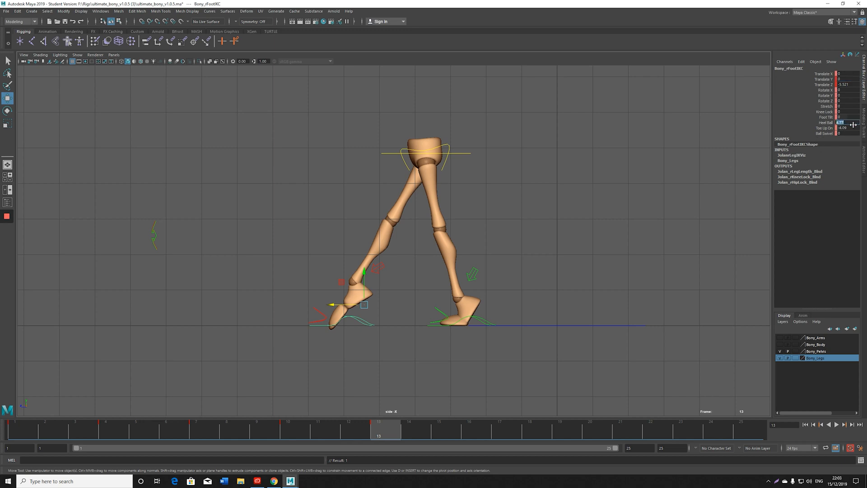
{"action": "key", "text": "Return"}
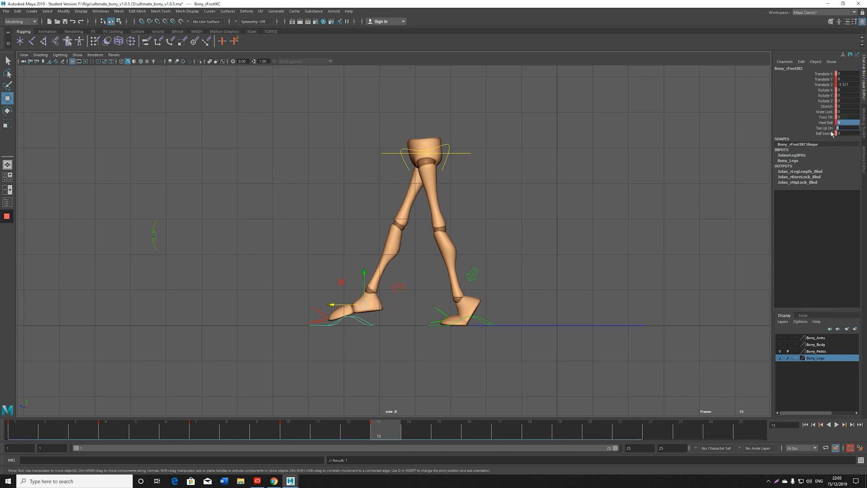
{"action": "left_click", "coordinate": [829, 122]}
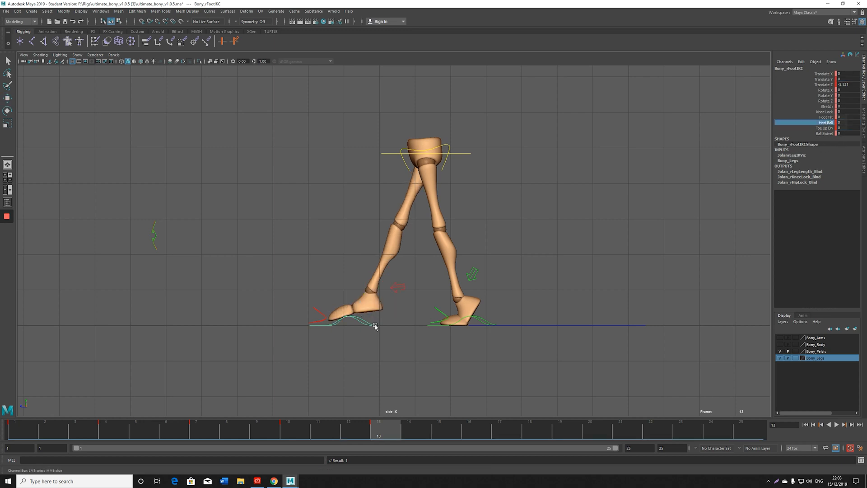
{"action": "middle_click_drag", "start_coordinate": [374, 326], "coordinate": [352, 316]}
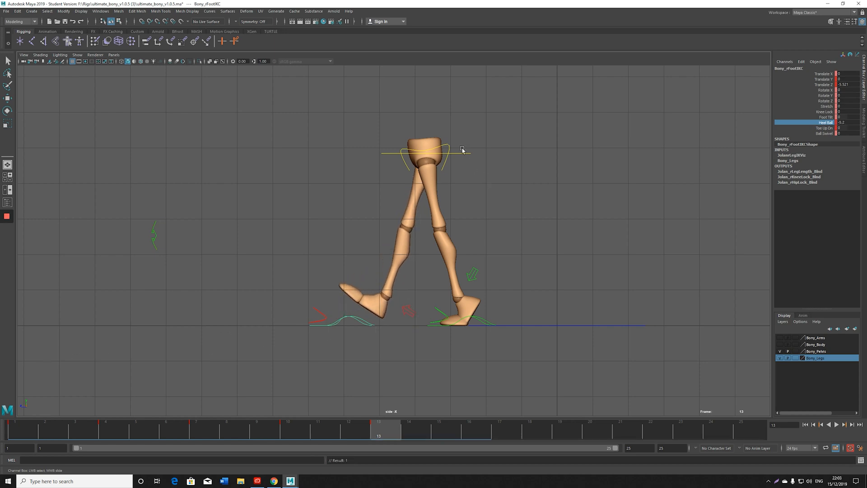
Move the root control to Translate Y about -0.34 and Translate Z about 4.6, checking the walk cycle drawing in the browser
{"action": "left_click", "coordinate": [433, 146]}
{"action": "key", "text": "w"}
{"action": "left_click_drag", "start_coordinate": [427, 128], "coordinate": [426, 143]}
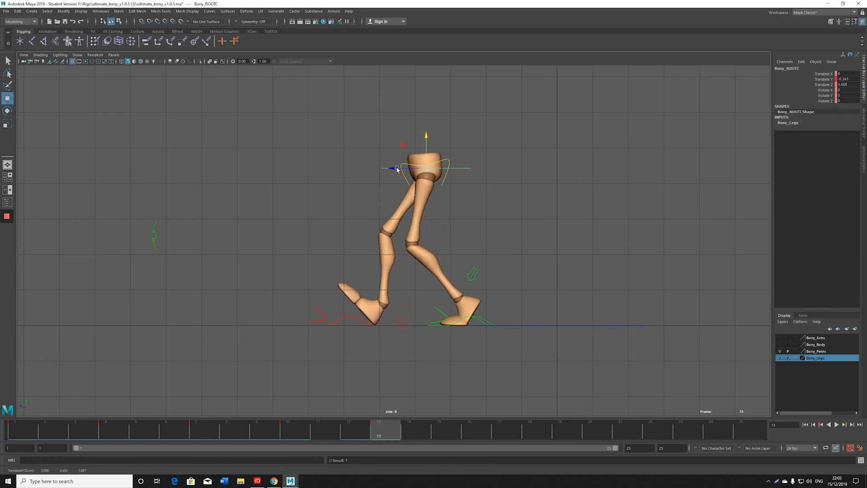
{"action": "left_click_drag", "start_coordinate": [396, 170], "coordinate": [374, 171]}
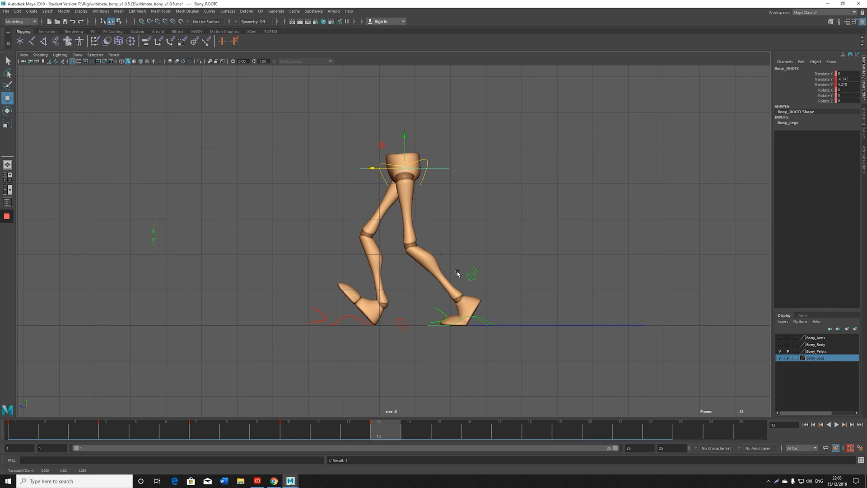
{"action": "left_click", "coordinate": [273, 481]}
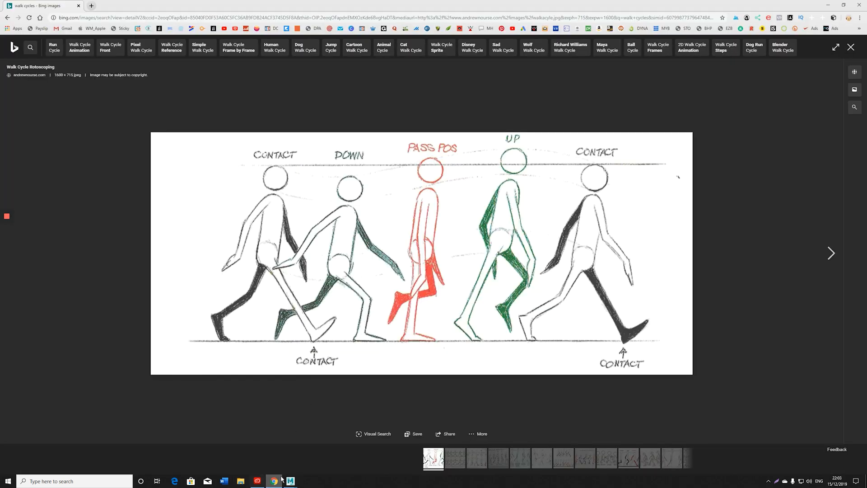
{"action": "left_click", "coordinate": [327, 452]}
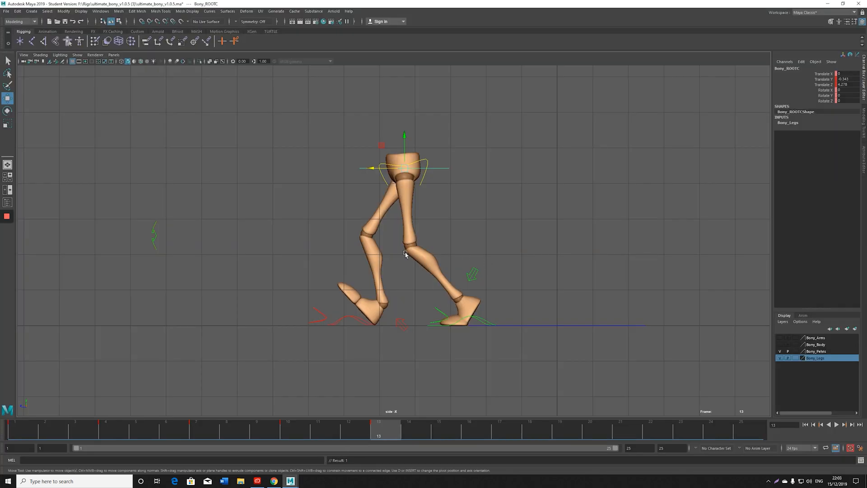
{"action": "left_click_drag", "start_coordinate": [373, 169], "coordinate": [362, 169]}
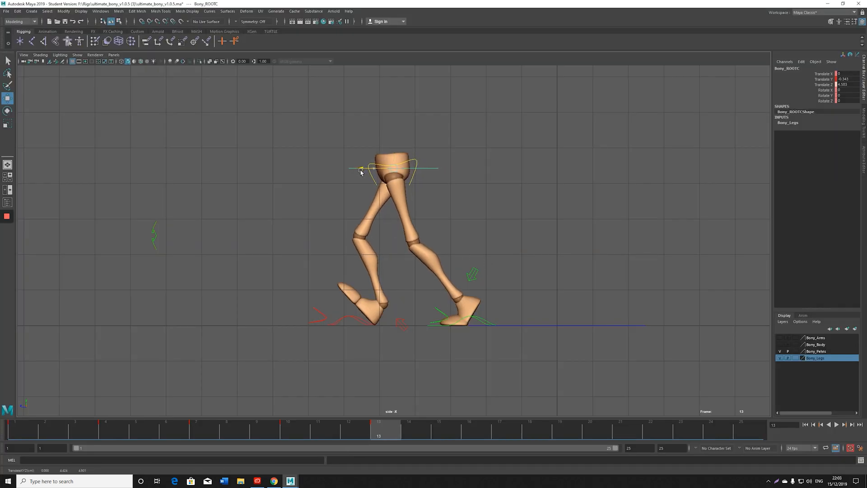
Move the right foot forward to Translate Z about -6.9 and set its Heel Ball to about -4.4
{"action": "left_click", "coordinate": [348, 322]}
{"action": "left_click_drag", "start_coordinate": [337, 306], "coordinate": [287, 308]}
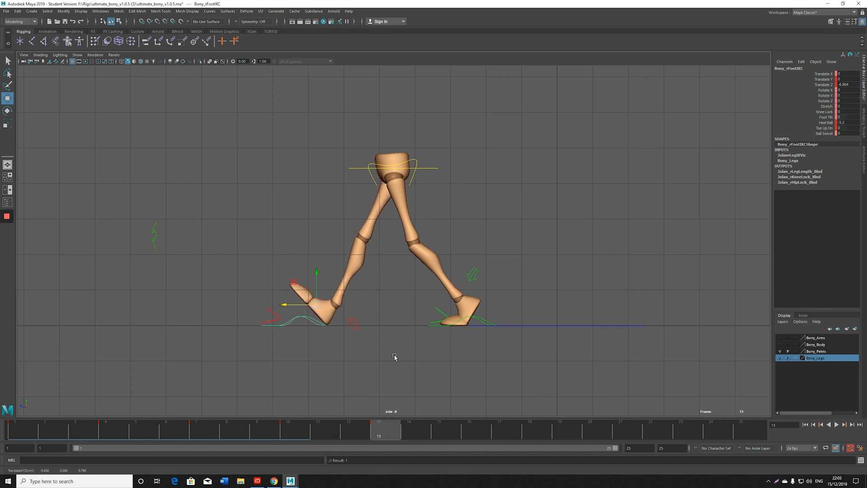
{"action": "left_click", "coordinate": [826, 122]}
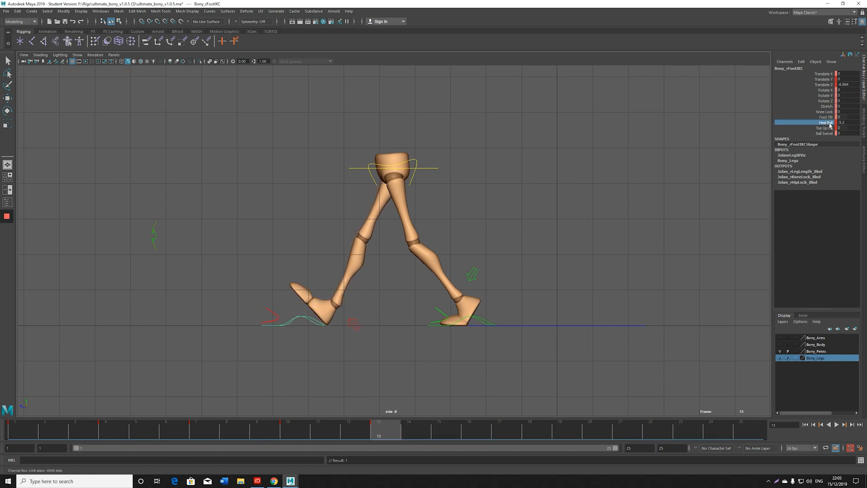
{"action": "middle_click_drag", "start_coordinate": [648, 250], "coordinate": [674, 246]}
Lower the root control slightly to Translate Y about -0.35 and key all leg and pelvis controls at frame 13
{"action": "left_click", "coordinate": [429, 168]}
{"action": "left_click_drag", "start_coordinate": [398, 141], "coordinate": [395, 140]}
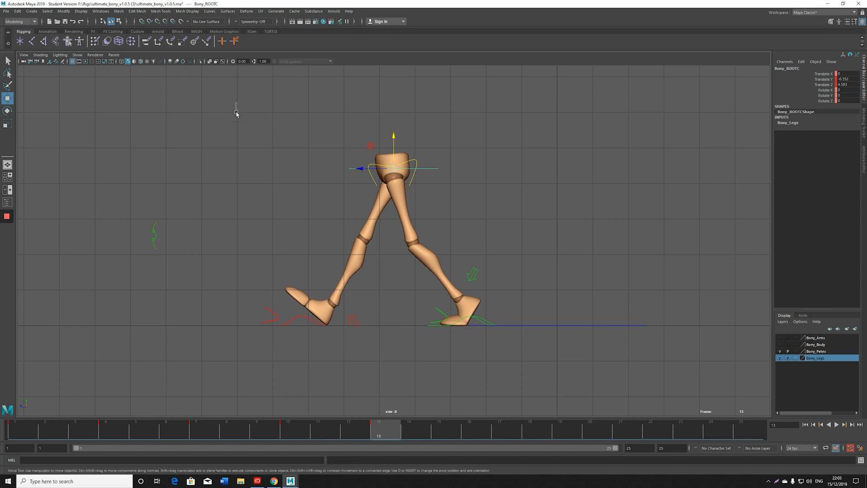
{"action": "left_click_drag", "start_coordinate": [236, 112], "coordinate": [469, 344]}
{"action": "left_click_drag", "start_coordinate": [104, 105], "coordinate": [671, 371]}
{"action": "key", "text": "s"}
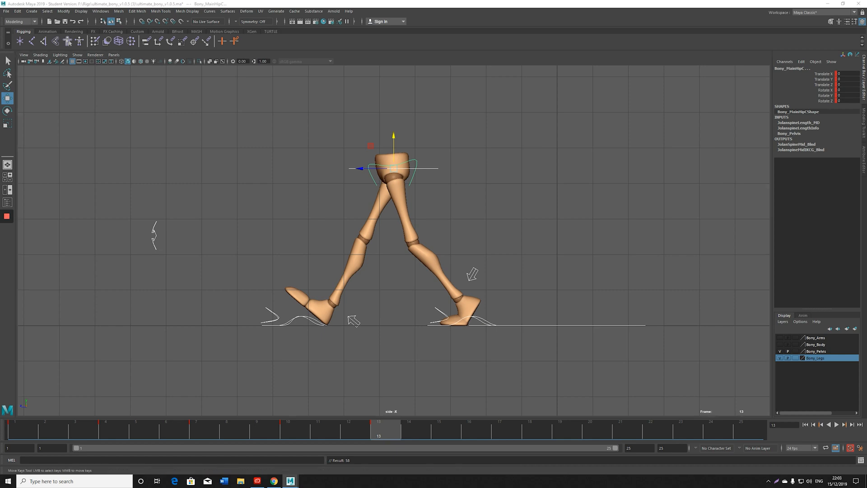
Change the animation curves to stepped tangents in the Graph Editor and play back the animation
{"action": "left_click_drag", "start_coordinate": [866, 58], "coordinate": [519, 64]}
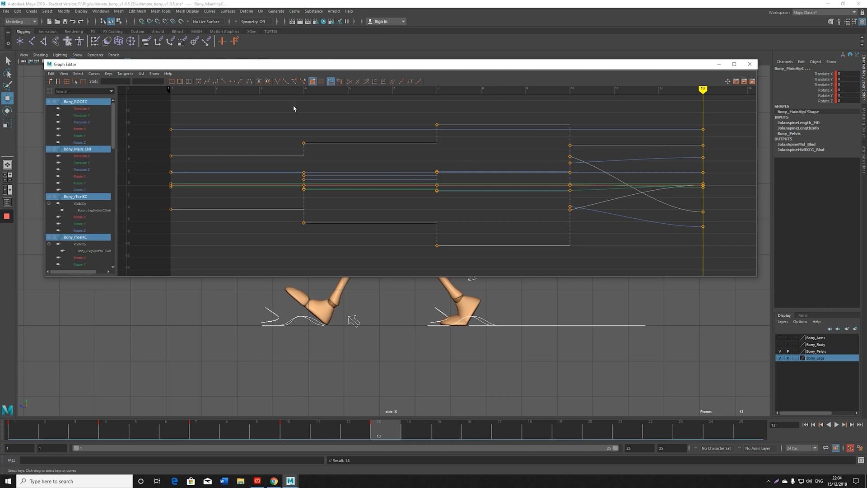
{"action": "left_click", "coordinate": [248, 82]}
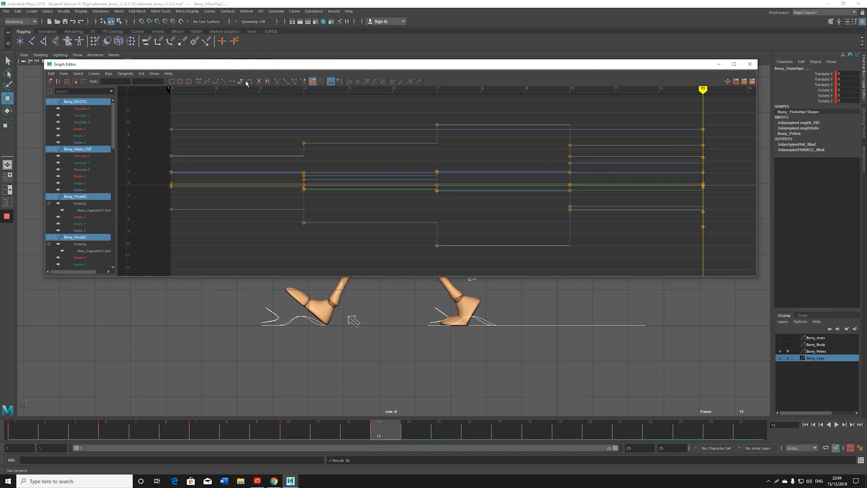
{"action": "left_click_drag", "start_coordinate": [316, 65], "coordinate": [866, 84]}
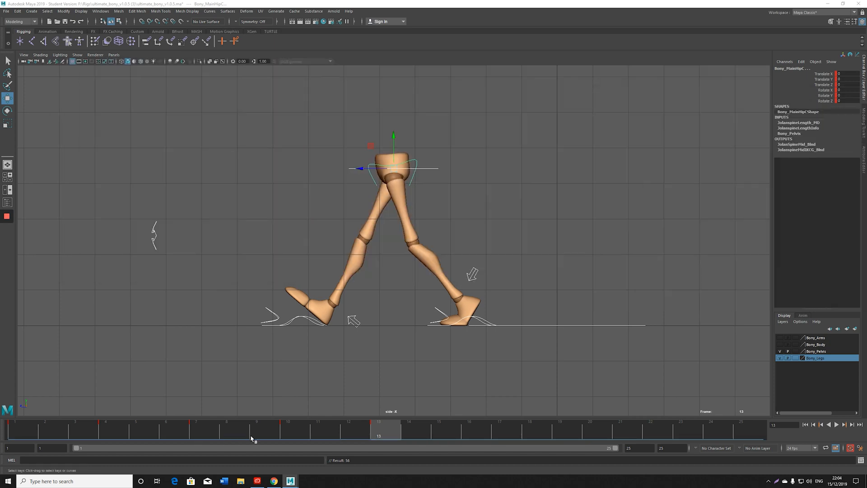
{"action": "key", "text": "alt+v"}
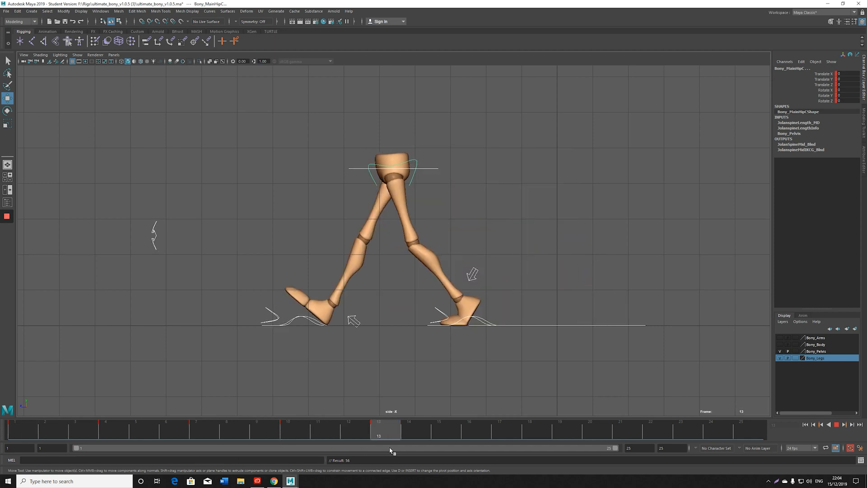
{"action": "left_click", "coordinate": [400, 437]}
At frame 16, flatten the right foot by setting its Heel Ball to 0
{"action": "left_click", "coordinate": [472, 430]}
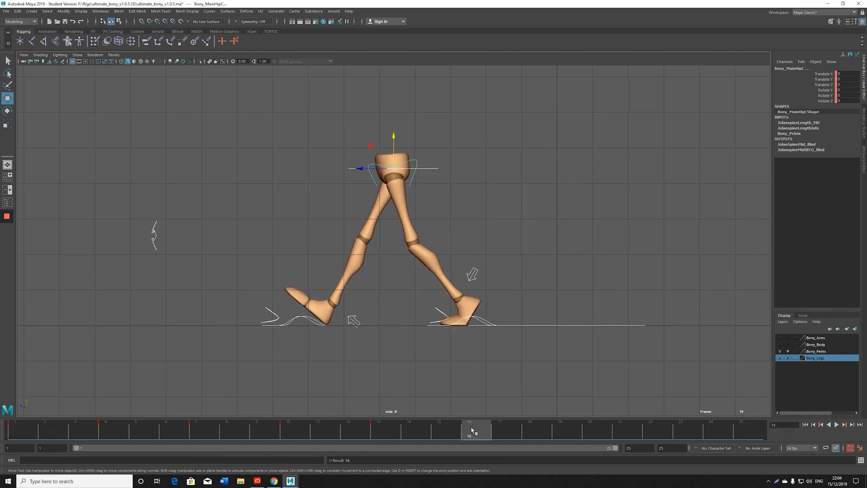
{"action": "left_click", "coordinate": [306, 318]}
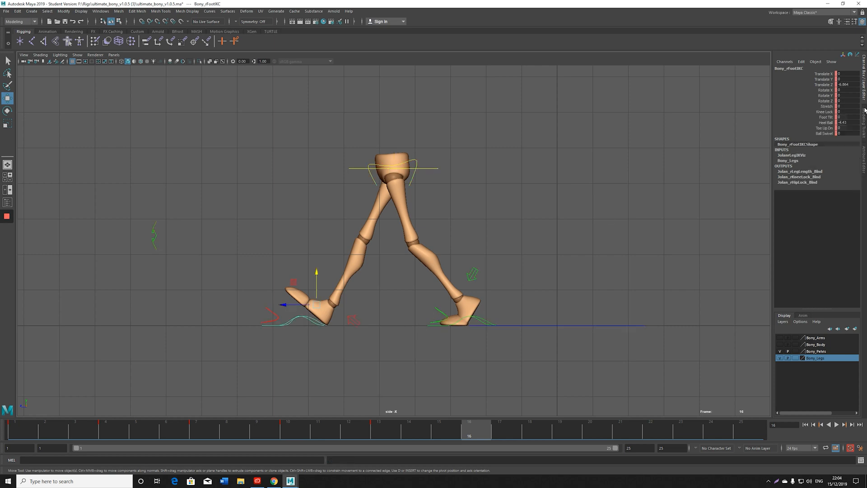
{"action": "left_click", "coordinate": [849, 122]}
{"action": "type", "text": "0"}
{"action": "key", "text": "Return"}
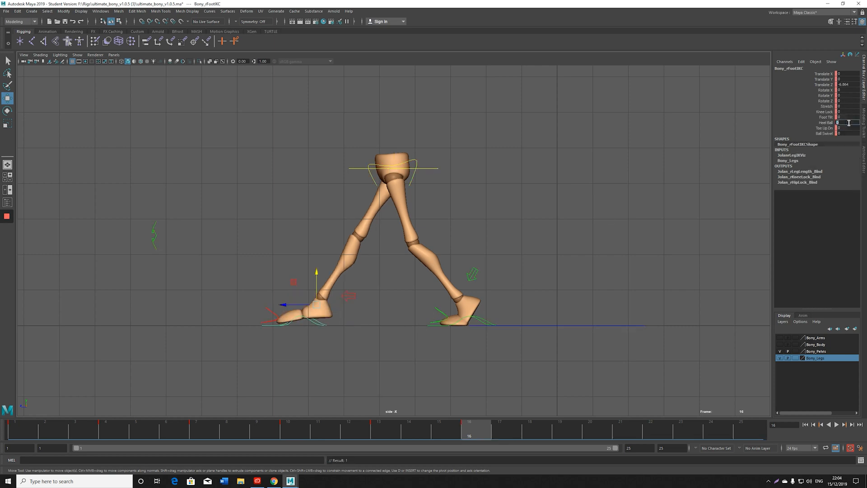
Move the root control forward to Translate Z about 5.5 and lower it to Translate Y about -0.79
{"action": "left_click", "coordinate": [365, 177]}
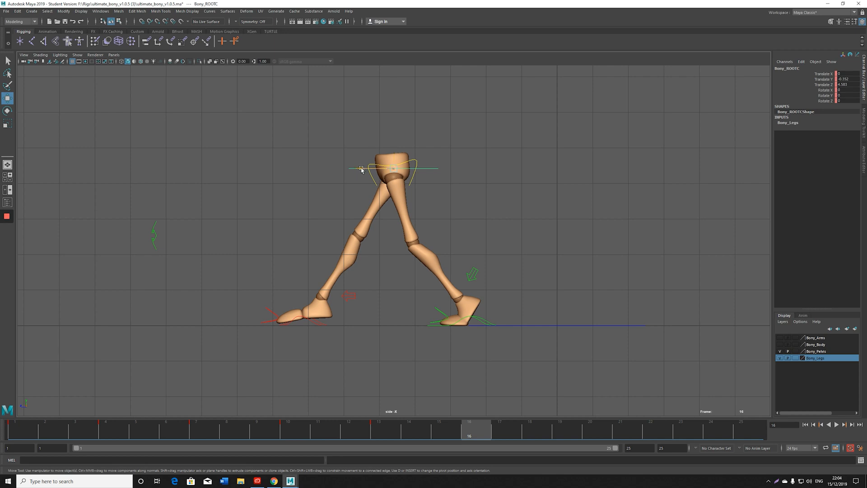
{"action": "left_click_drag", "start_coordinate": [362, 169], "coordinate": [327, 169]}
{"action": "left_click_drag", "start_coordinate": [361, 141], "coordinate": [362, 158]}
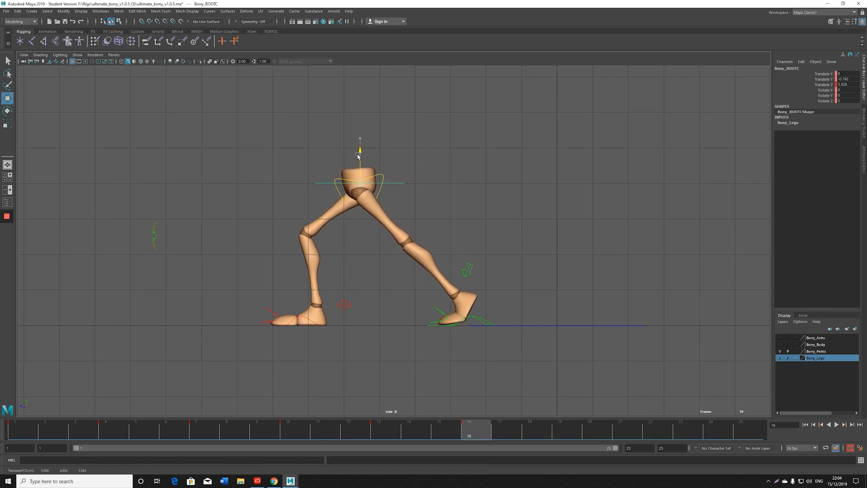
Raise the left foot to Translate Y about 0.39 and increase its Heel Ball to about 8.5
{"action": "left_click", "coordinate": [477, 316]}
{"action": "left_click_drag", "start_coordinate": [486, 286], "coordinate": [486, 272]}
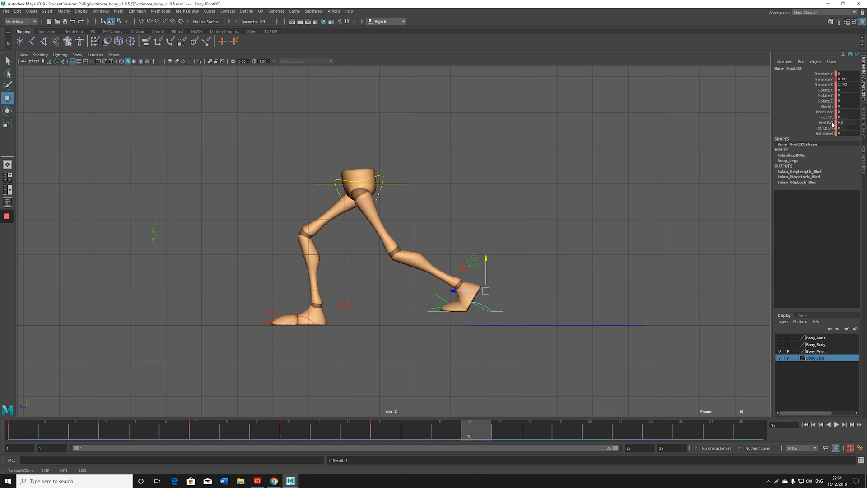
{"action": "left_click", "coordinate": [825, 122]}
{"action": "middle_click_drag", "start_coordinate": [628, 205], "coordinate": [564, 218]}
Set the left foot's Toe Up Dn to about -6.1, Translate Y about 0.66 and Translate Z about 2.5, then key all controls at frame 16
{"action": "left_click", "coordinate": [824, 128]}
{"action": "middle_click_drag", "start_coordinate": [497, 246], "coordinate": [409, 270]}
{"action": "key", "text": "w"}
{"action": "left_click_drag", "start_coordinate": [466, 290], "coordinate": [473, 260]}
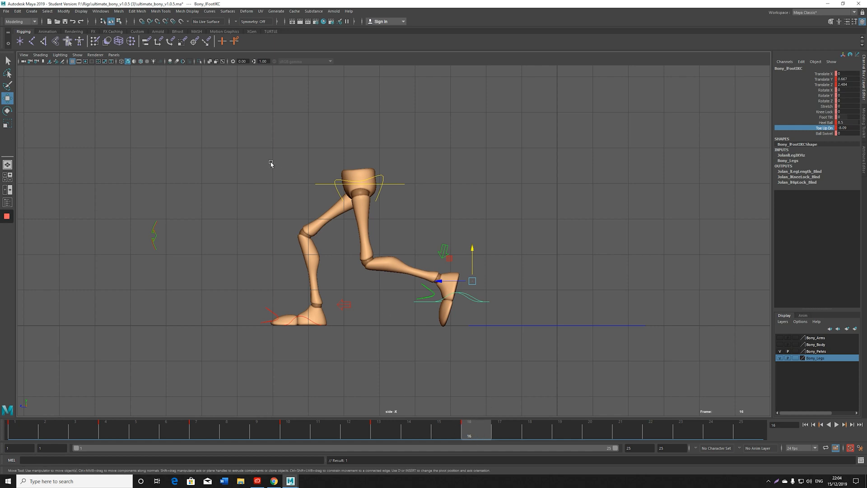
{"action": "left_click_drag", "start_coordinate": [118, 131], "coordinate": [602, 386]}
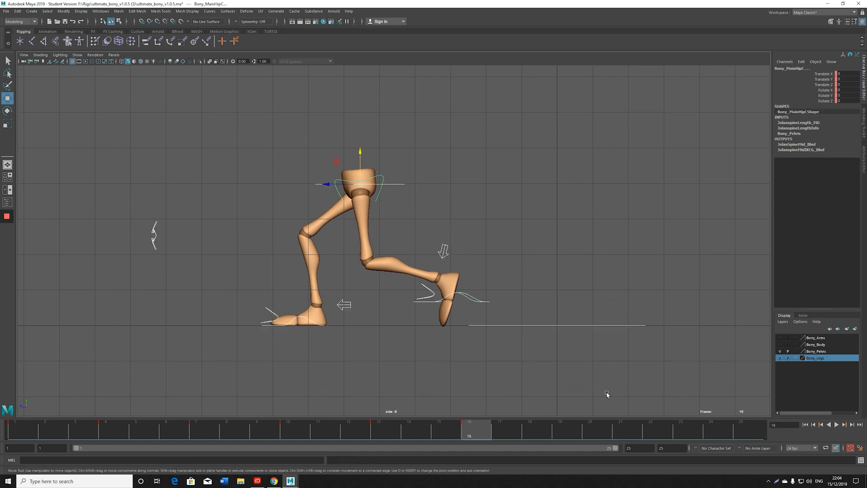
At frame 19, move the root control forward and raise it to Translate Y about -0.01
{"action": "left_click", "coordinate": [570, 434]}
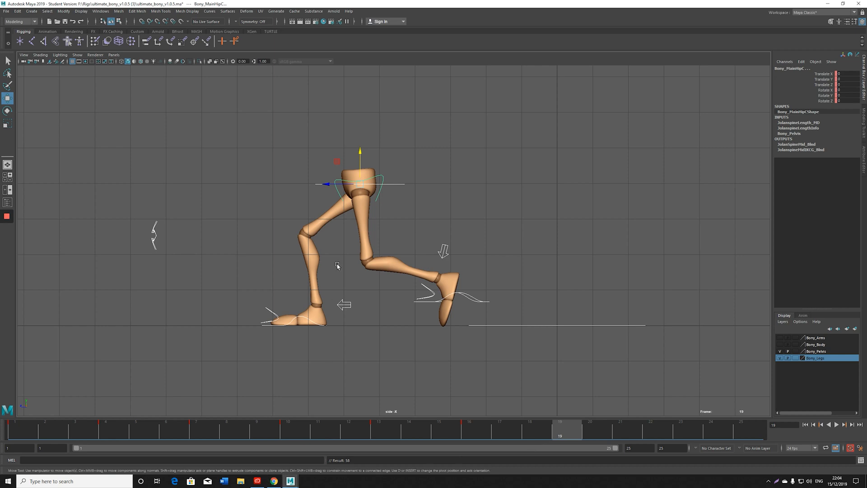
{"action": "left_click", "coordinate": [374, 194]}
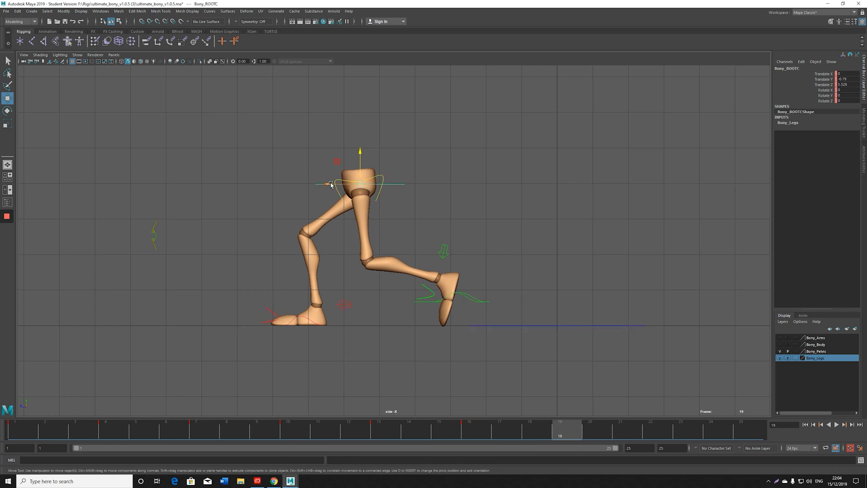
{"action": "left_click_drag", "start_coordinate": [331, 184], "coordinate": [294, 184]}
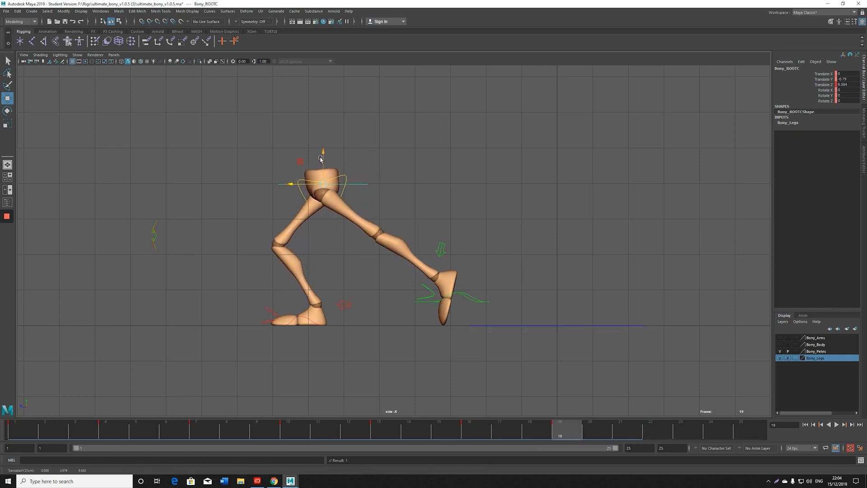
{"action": "left_click_drag", "start_coordinate": [322, 157], "coordinate": [329, 130]}
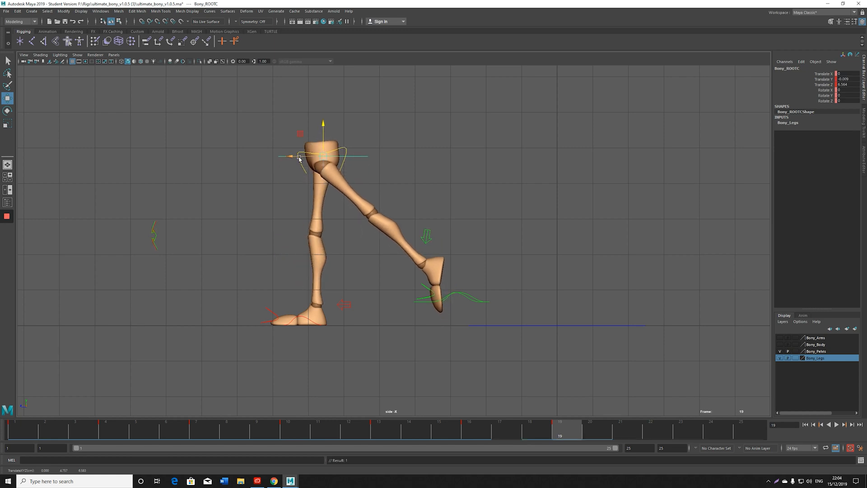
{"action": "left_click_drag", "start_coordinate": [299, 158], "coordinate": [282, 157]}
Bring the left foot forward to Translate Z about 5.29 and set its Heel Ball to 10
{"action": "left_click", "coordinate": [484, 299]}
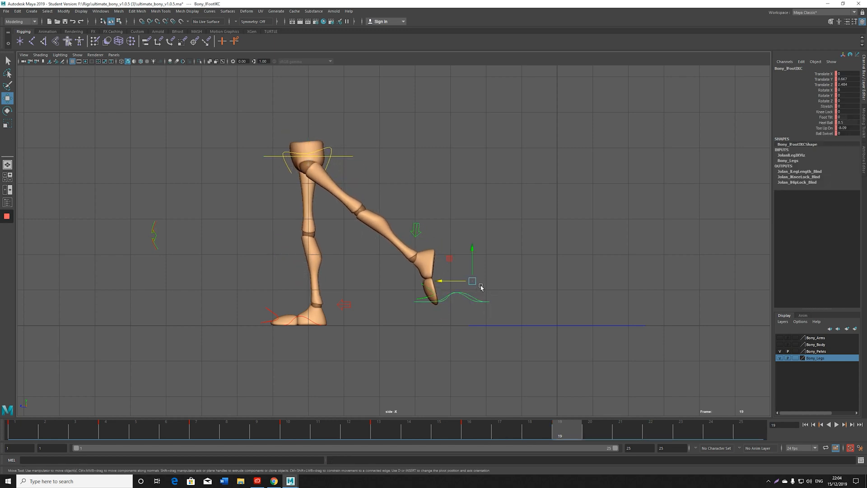
{"action": "left_click_drag", "start_coordinate": [445, 280], "coordinate": [368, 282]}
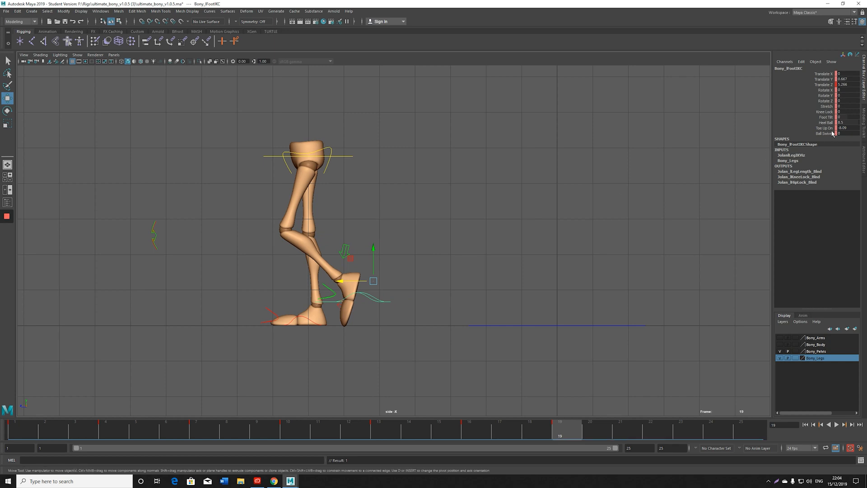
{"action": "left_click", "coordinate": [813, 123]}
{"action": "middle_click_drag", "start_coordinate": [497, 254], "coordinate": [544, 238]}
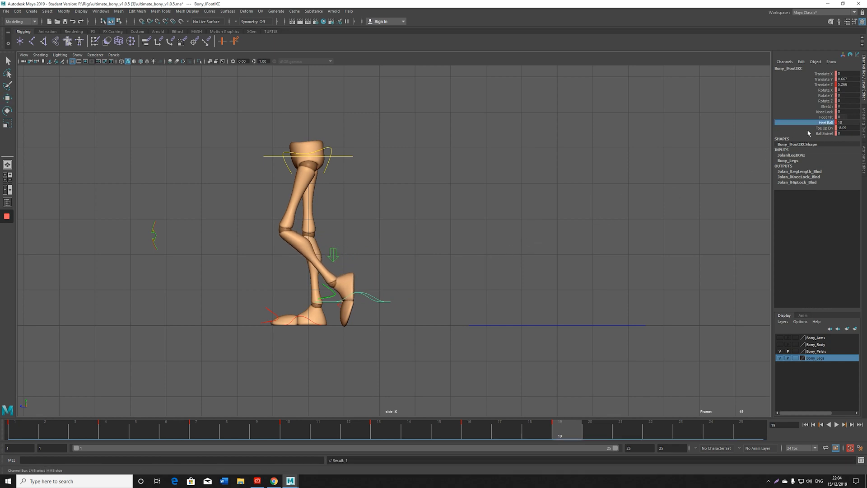
Set the left foot's Toe Up Dn to -10 and raise it to Translate Y 1 at Translate Z about 5.26
{"action": "left_click", "coordinate": [824, 128]}
{"action": "middle_click_drag", "start_coordinate": [645, 213], "coordinate": [506, 228]}
{"action": "key", "text": "w"}
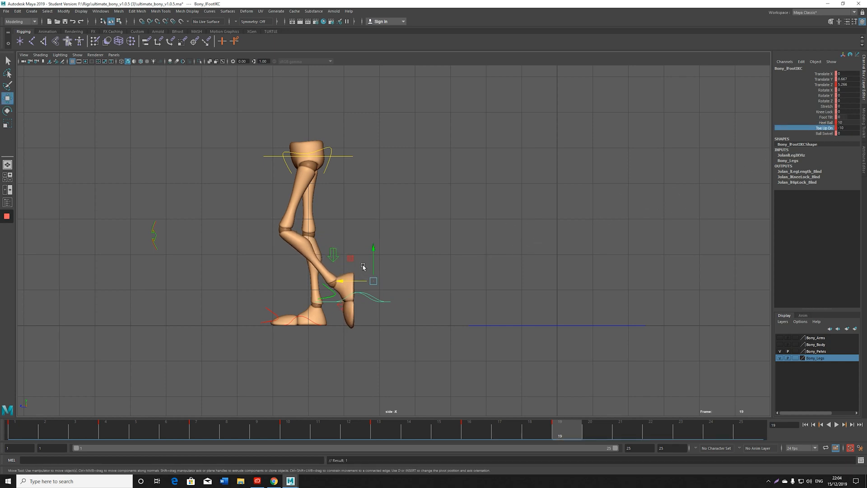
{"action": "left_click_drag", "start_coordinate": [376, 263], "coordinate": [343, 269]}
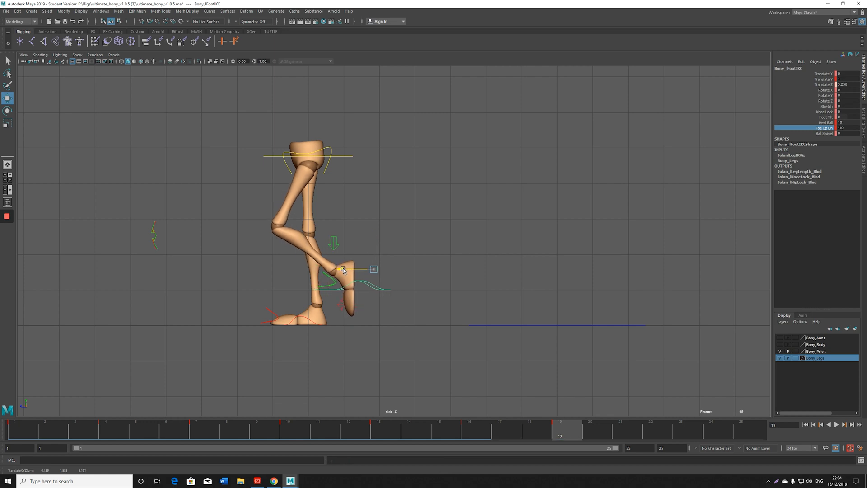
Adjust the root control to Translate Y about -0.05 and Translate Z about 7.3, and key all controls at frame 19
{"action": "left_click", "coordinate": [341, 158]}
{"action": "left_click_drag", "start_coordinate": [290, 157], "coordinate": [297, 137]}
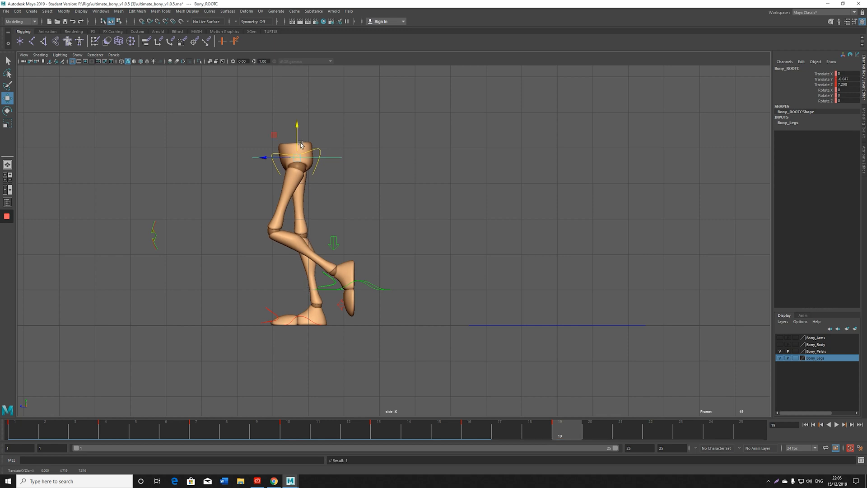
{"action": "left_click_drag", "start_coordinate": [236, 106], "coordinate": [392, 330]}
{"action": "key", "text": "s"}
{"action": "key", "text": "e"}
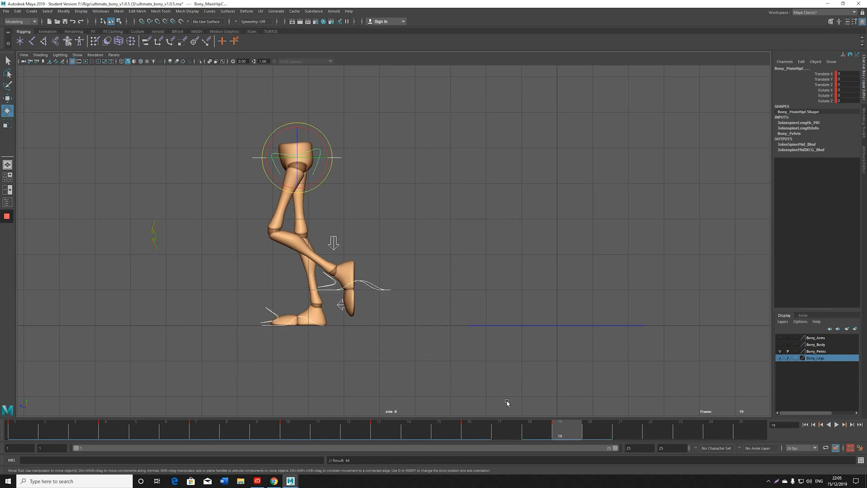
{"action": "key", "text": "w"}
At frame 22, move the root control to Translate Z about 7.81 and raise it to Translate Y about 0.13
{"action": "left_click", "coordinate": [661, 430]}
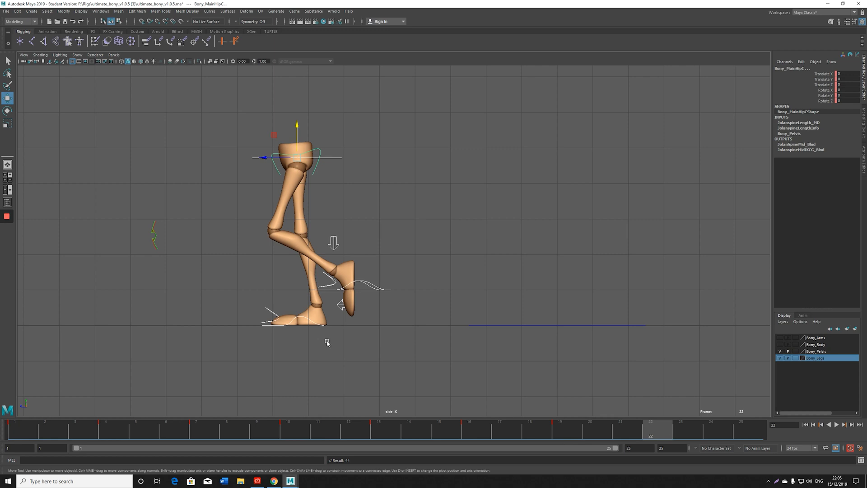
{"action": "left_click_drag", "start_coordinate": [339, 160], "coordinate": [338, 160]}
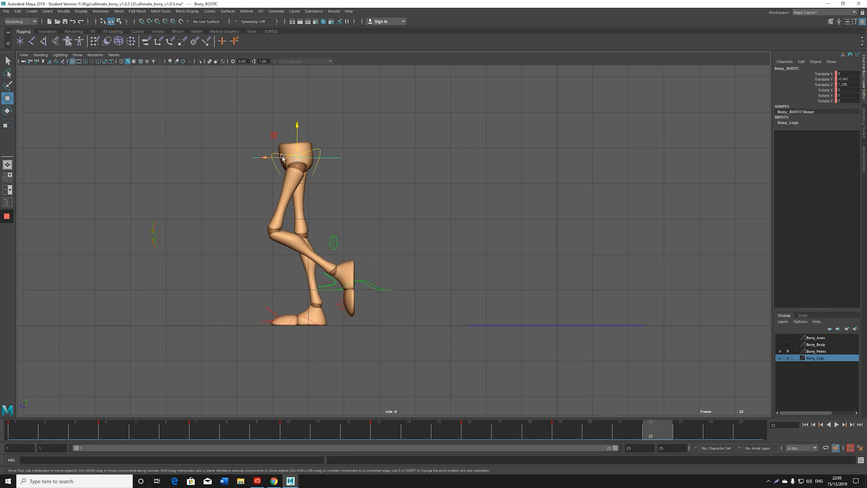
{"action": "left_click_drag", "start_coordinate": [283, 158], "coordinate": [277, 124]}
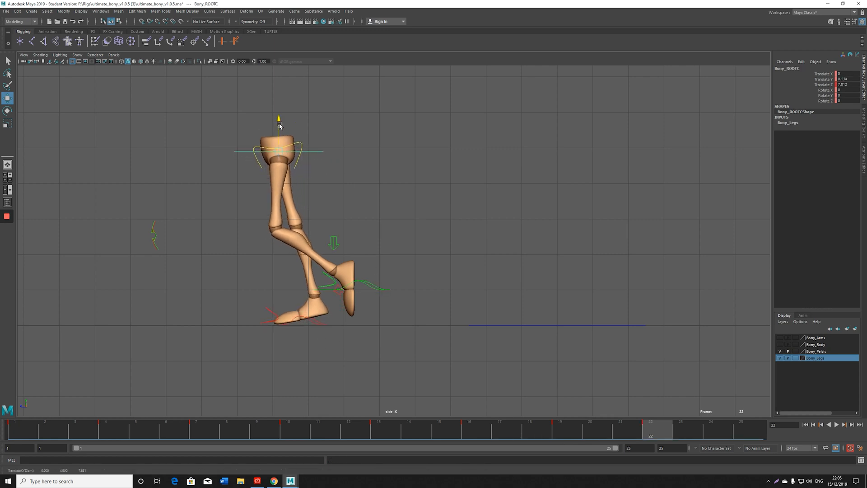
Lift the right heel with Heel Ball about 4.9 and move the root control forward to Translate Z about 8.09
{"action": "left_click", "coordinate": [316, 323]}
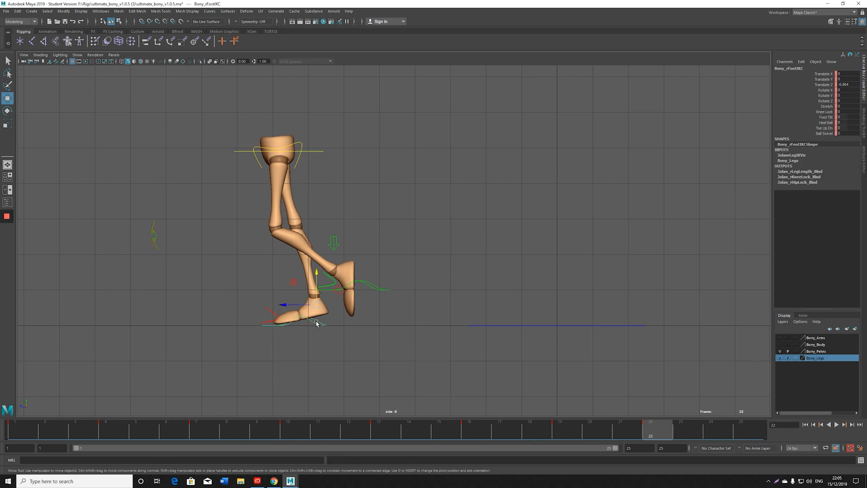
{"action": "left_click", "coordinate": [829, 121]}
{"action": "middle_click_drag", "start_coordinate": [376, 288], "coordinate": [422, 252]}
{"action": "left_click", "coordinate": [251, 152]}
{"action": "key", "text": "w"}
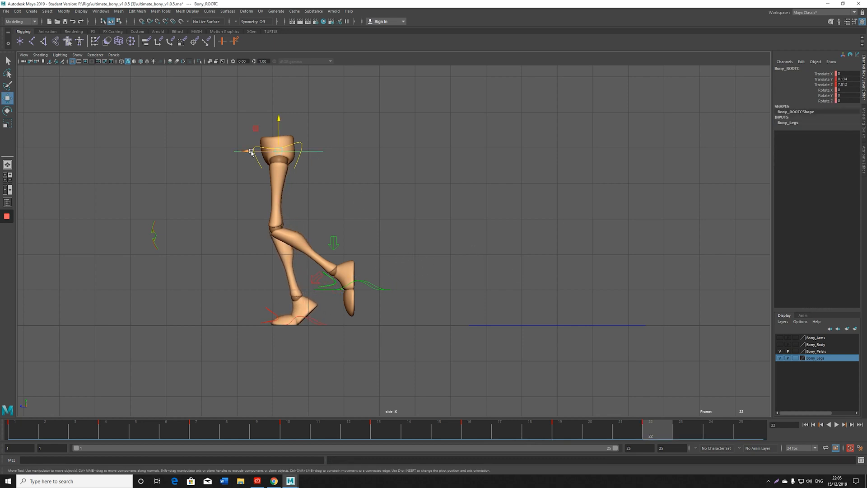
{"action": "left_click_drag", "start_coordinate": [251, 152], "coordinate": [242, 152]}
Swing the left foot forward to Translate Z about 7.8, with Heel Ball about 4.7 and Toe Up Dn about -4.8
{"action": "left_click", "coordinate": [376, 290]}
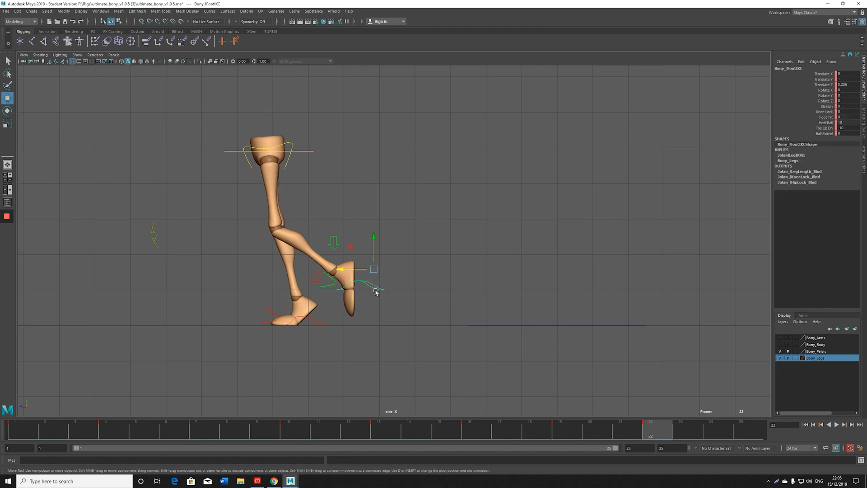
{"action": "left_click_drag", "start_coordinate": [346, 272], "coordinate": [257, 273]}
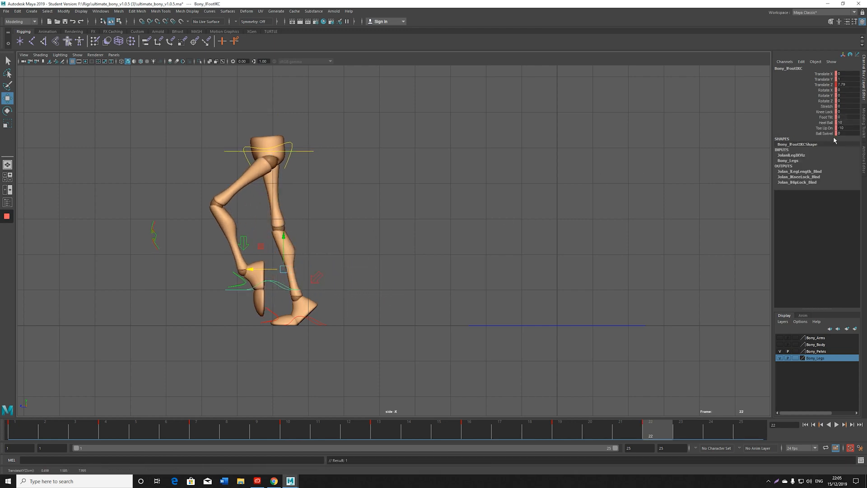
{"action": "left_click", "coordinate": [829, 122]}
{"action": "middle_click_drag", "start_coordinate": [514, 242], "coordinate": [465, 294]}
{"action": "left_click", "coordinate": [823, 127]}
{"action": "key", "text": "s"}
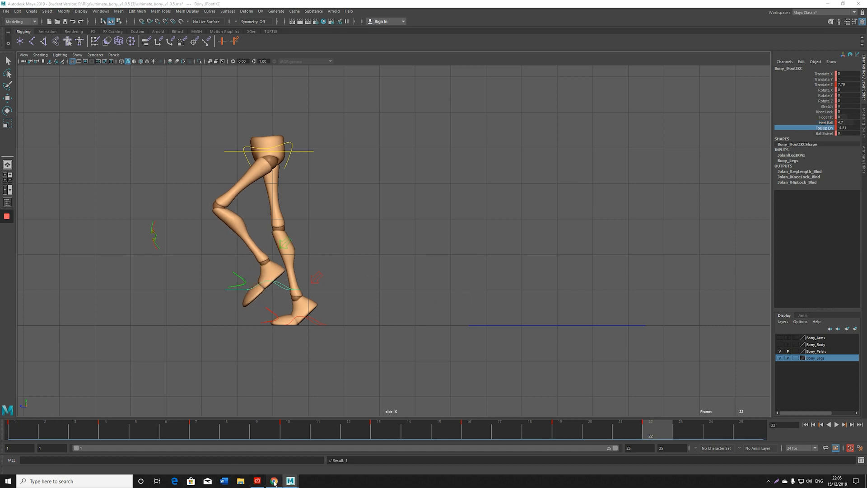
Check the up pose in the browser's walk cycle drawing, and in Maya move the left foot to Translate Z about 8.46 and Y about 0.89
{"action": "left_click", "coordinate": [273, 481]}
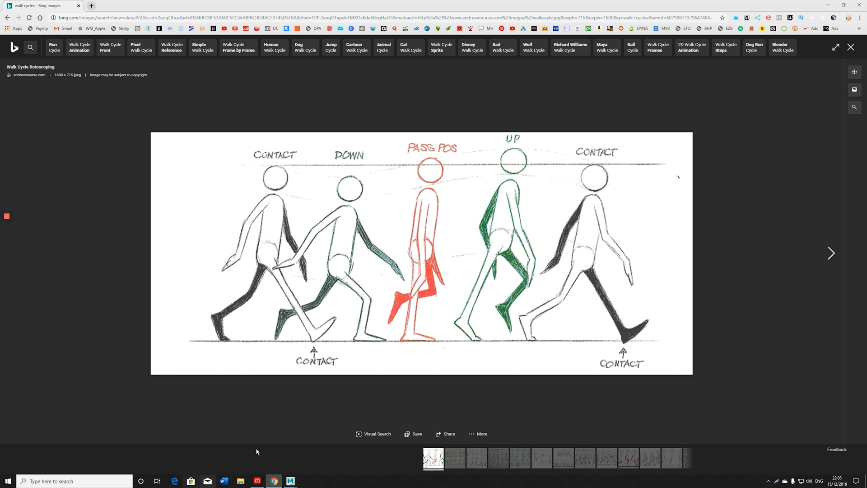
{"action": "mouse_move", "coordinate": [290, 483]}
{"action": "left_click", "coordinate": [307, 451]}
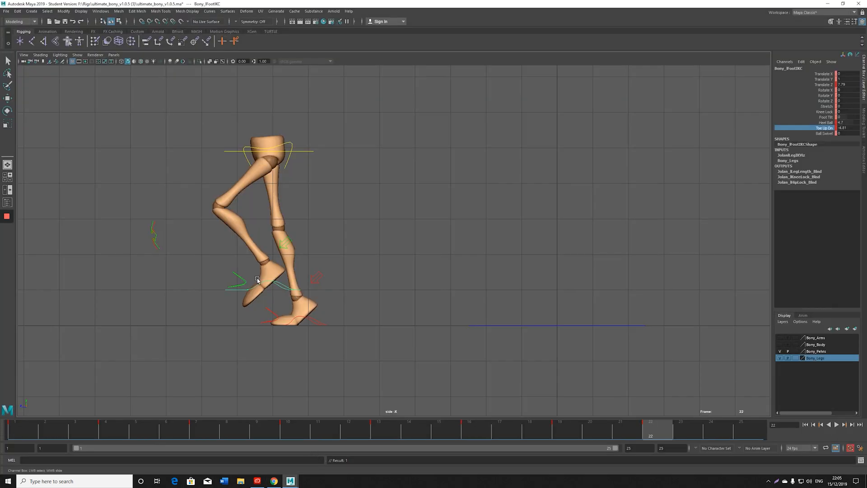
{"action": "key", "text": "w"}
{"action": "left_click_drag", "start_coordinate": [259, 269], "coordinate": [248, 274]}
Move the root control to Translate Z about 8.28 and Y about 0.12, and increase the right foot's Heel Ball to about 5.9
{"action": "left_click", "coordinate": [306, 151]}
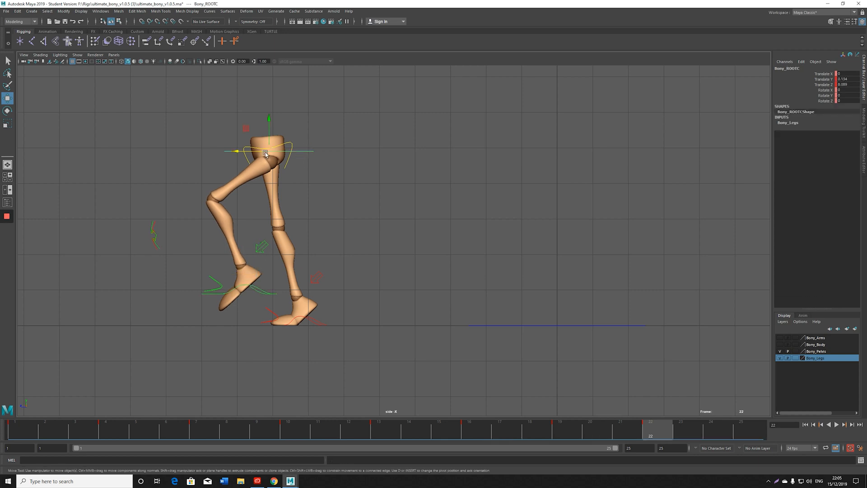
{"action": "left_click_drag", "start_coordinate": [258, 151], "coordinate": [262, 132]}
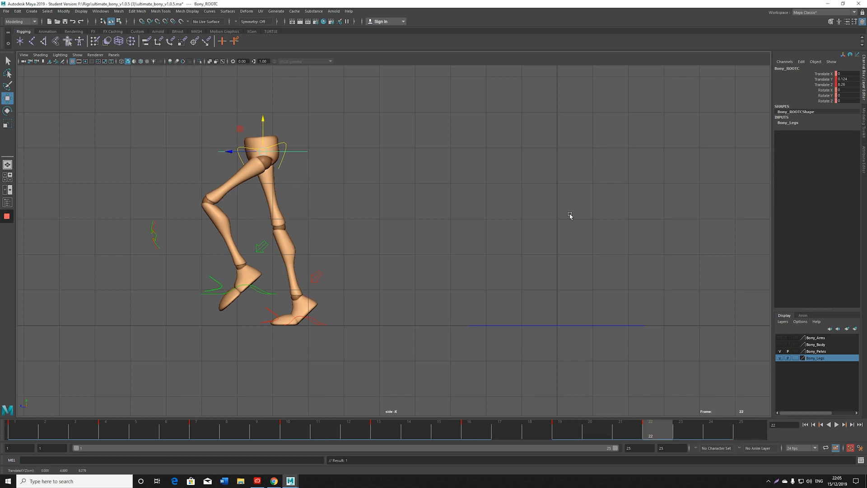
{"action": "left_click", "coordinate": [320, 322]}
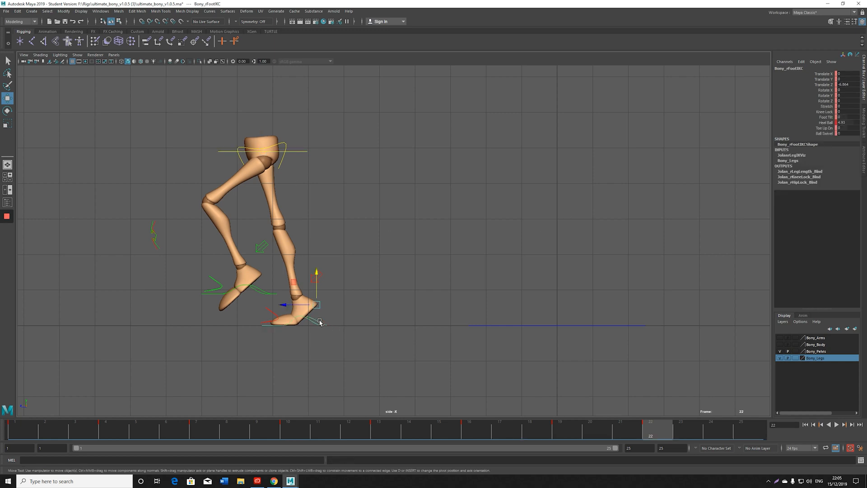
{"action": "left_click", "coordinate": [825, 123]}
{"action": "middle_click_drag", "start_coordinate": [613, 223], "coordinate": [553, 240]}
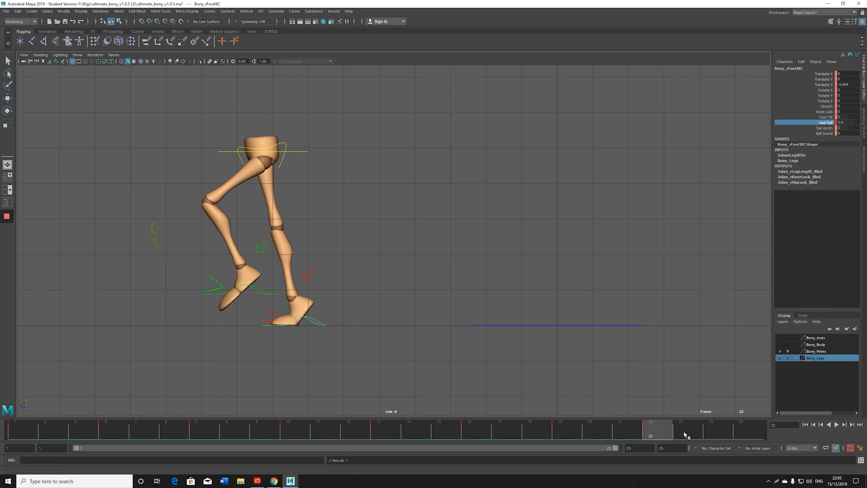
Select all the leg and pelvis controls and key the up pose at frame 22
{"action": "mouse_move", "coordinate": [657, 431]}
{"action": "left_mouse_down"}
{"action": "mouse_move", "coordinate": [707, 424]}
{"action": "mouse_move", "coordinate": [642, 425]}
{"action": "mouse_move", "coordinate": [654, 426]}
{"action": "left_mouse_up"}
{"action": "key", "text": "w"}
{"action": "left_click_drag", "start_coordinate": [91, 94], "coordinate": [645, 411]}
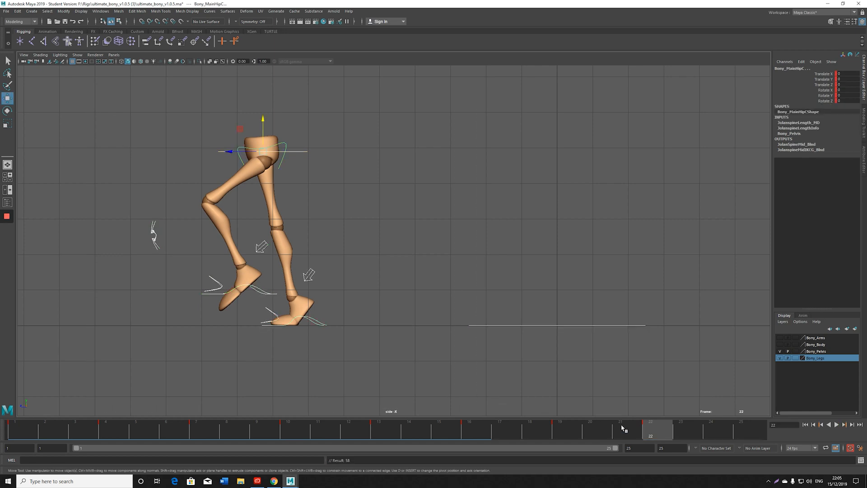
{"action": "key", "text": "e"}
{"action": "key", "text": "w"}
Change all the controls' animation curves to stepped tangents in the Graph Editor and play back the walk
{"action": "left_click_drag", "start_coordinate": [866, 173], "coordinate": [398, 90]}
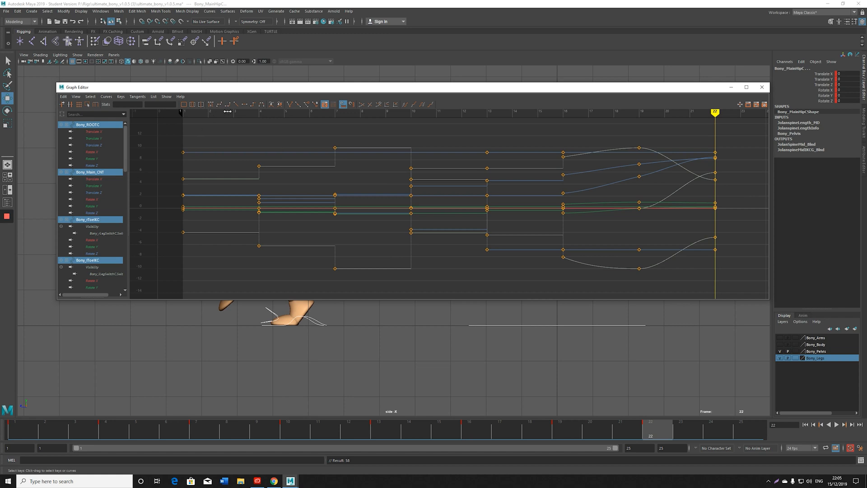
{"action": "left_click", "coordinate": [253, 106]}
{"action": "left_click_drag", "start_coordinate": [327, 89], "coordinate": [866, 104]}
{"action": "key", "text": "alt+v"}
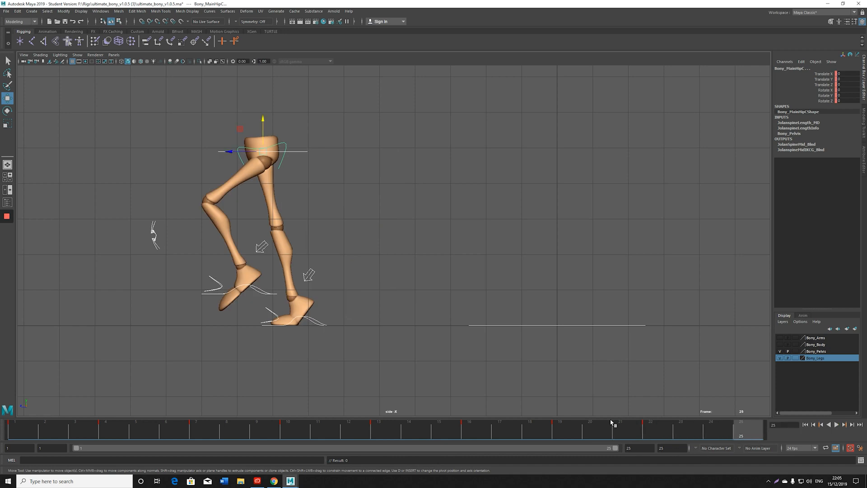
Compare with the contact pose at frame 1, and at frame 25 move the left foot forward to Translate Z about 9.81
{"action": "left_click", "coordinate": [315, 291]}
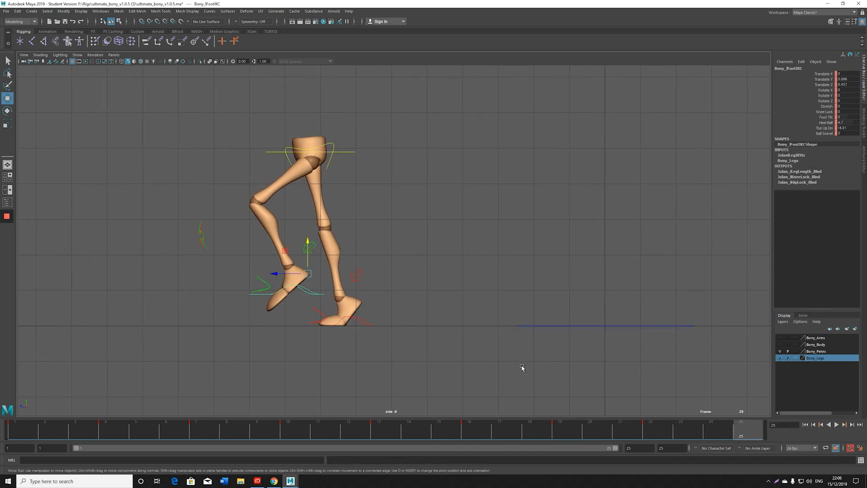
{"action": "left_click", "coordinate": [17, 435]}
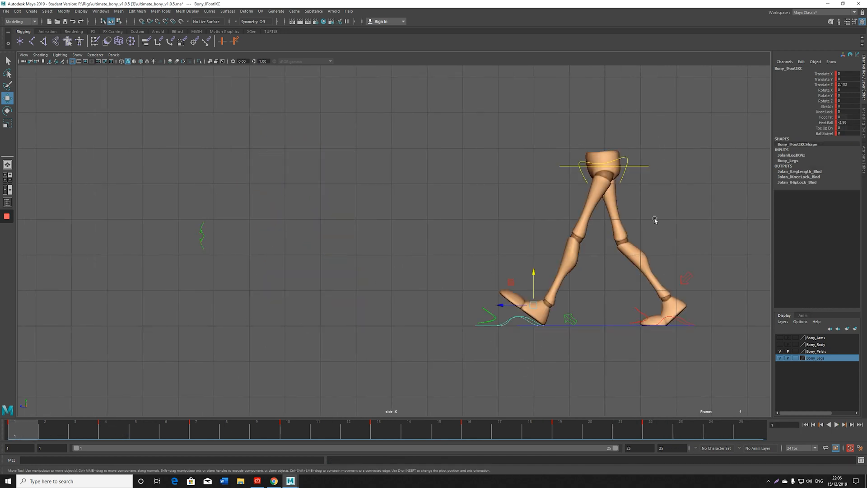
{"action": "left_click_drag", "start_coordinate": [647, 432], "coordinate": [743, 433]}
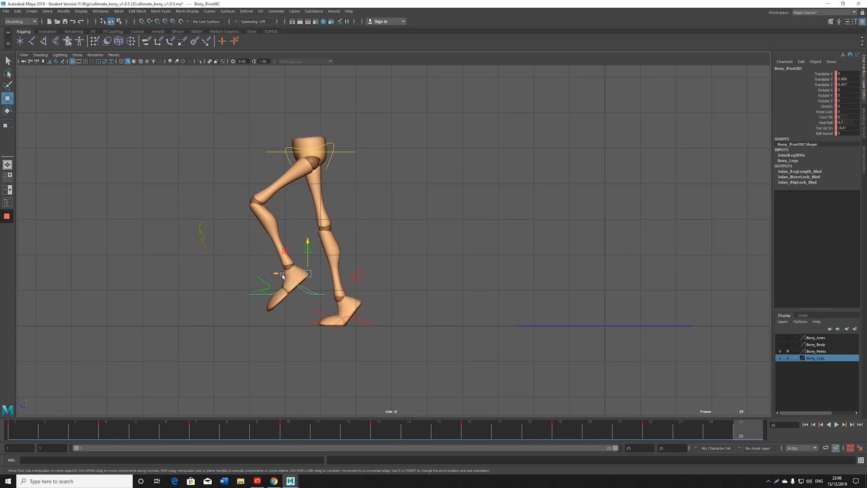
{"action": "left_click_drag", "start_coordinate": [276, 274], "coordinate": [227, 274]}
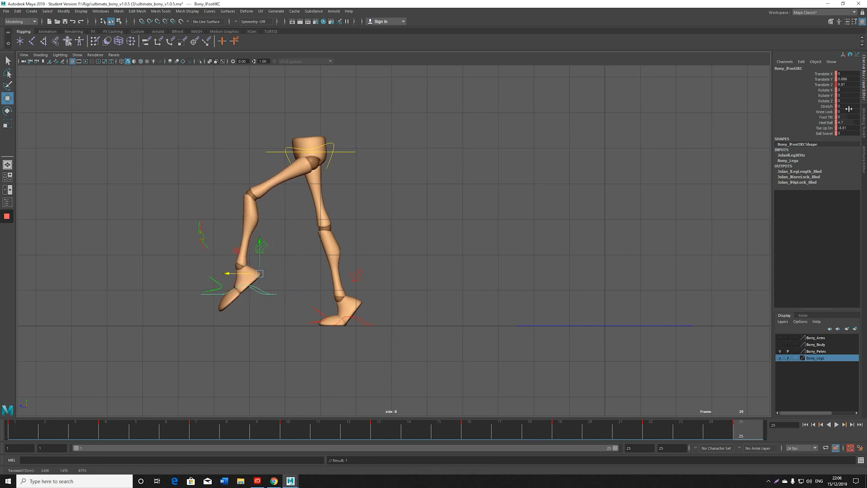
At frame 25, set the left foot's Toe Up Dn and Translate Y to 0 and give Heel Ball a negative value for heel contact
{"action": "left_click_drag", "start_coordinate": [846, 122], "coordinate": [848, 127]}
{"action": "key", "text": "Return"}
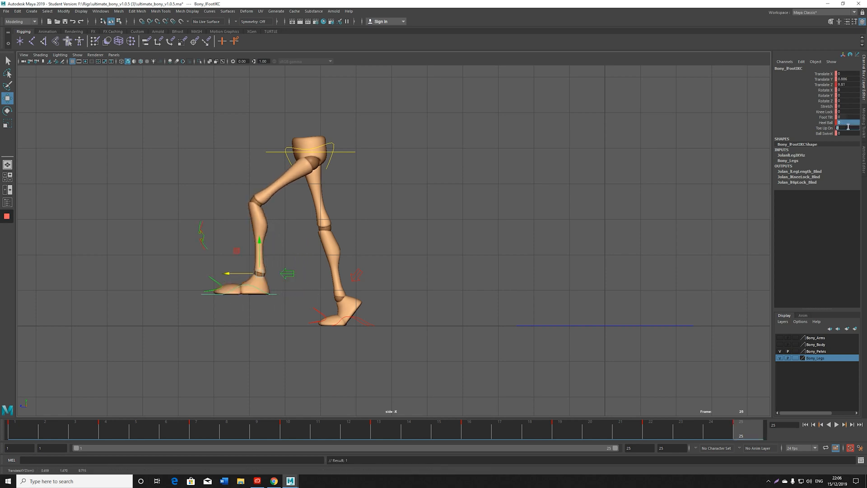
{"action": "left_click", "coordinate": [822, 122]}
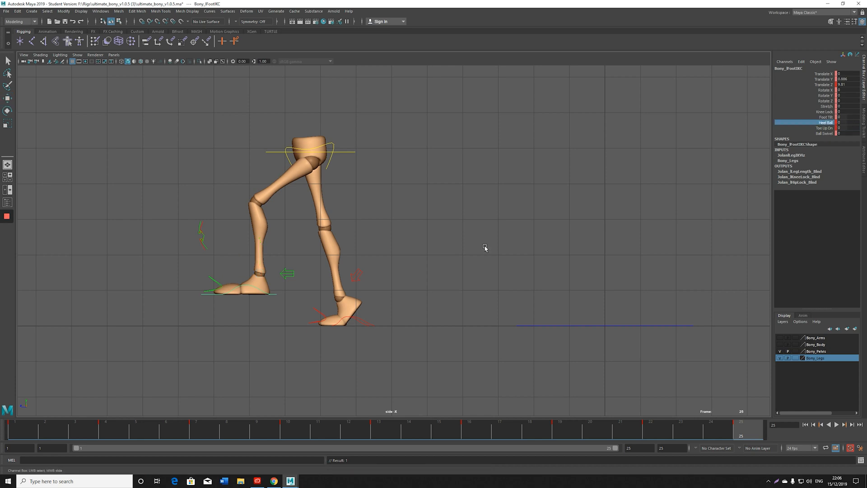
{"action": "middle_click_drag", "start_coordinate": [485, 248], "coordinate": [473, 252]}
{"action": "middle_click_drag", "start_coordinate": [495, 283], "coordinate": [533, 280]}
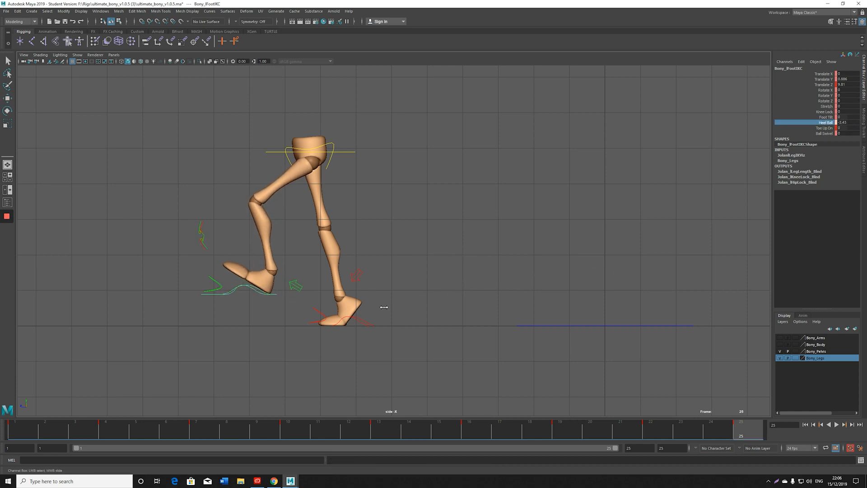
{"action": "left_click", "coordinate": [843, 78]}
{"action": "type", "text": "0"}
{"action": "key", "text": "Return"}
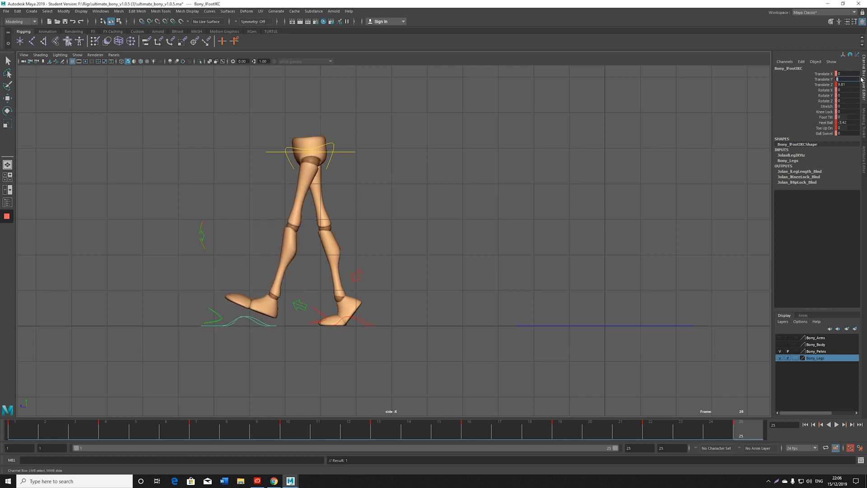
Move the root control to Translate Y about -0.228 and Z about 9.07, and the left foot to Translate Z about 10.95
{"action": "left_click", "coordinate": [351, 152]}
{"action": "key", "text": "w"}
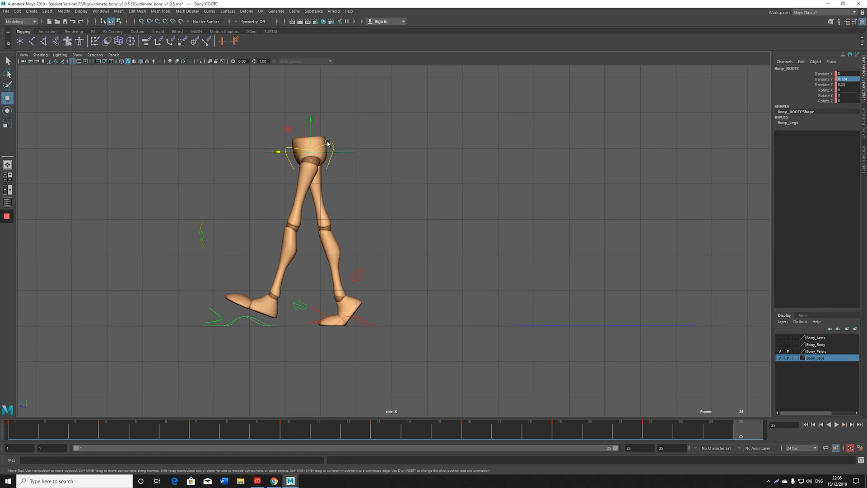
{"action": "left_click_drag", "start_coordinate": [312, 120], "coordinate": [312, 132]}
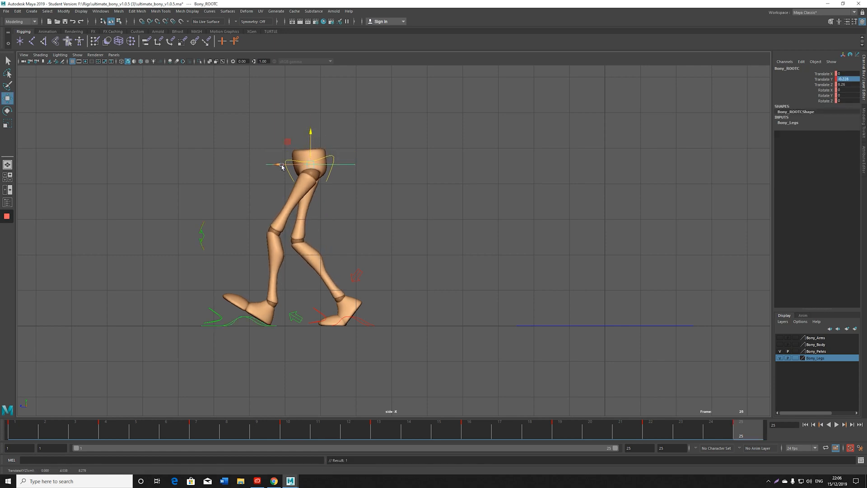
{"action": "left_click_drag", "start_coordinate": [278, 166], "coordinate": [248, 165]}
{"action": "left_click", "coordinate": [238, 317]}
{"action": "left_click_drag", "start_coordinate": [228, 306], "coordinate": [192, 305]}
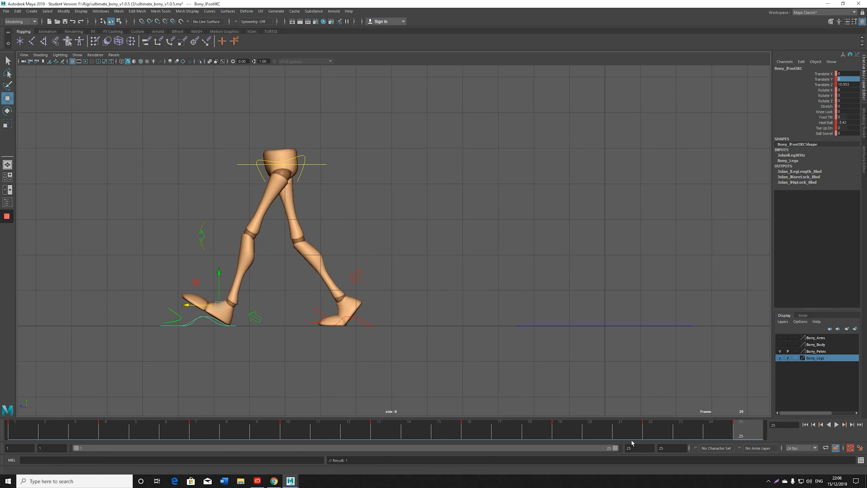
Scrub between frame 25 and the contact pose at frame 1, and play back the whole walk to check it
{"action": "left_click_drag", "start_coordinate": [664, 434], "coordinate": [702, 441]}
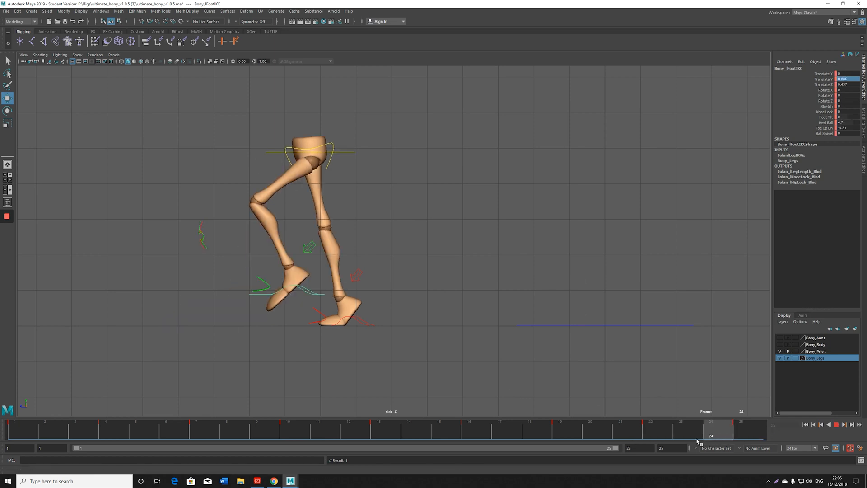
{"action": "left_click", "coordinate": [21, 428]}
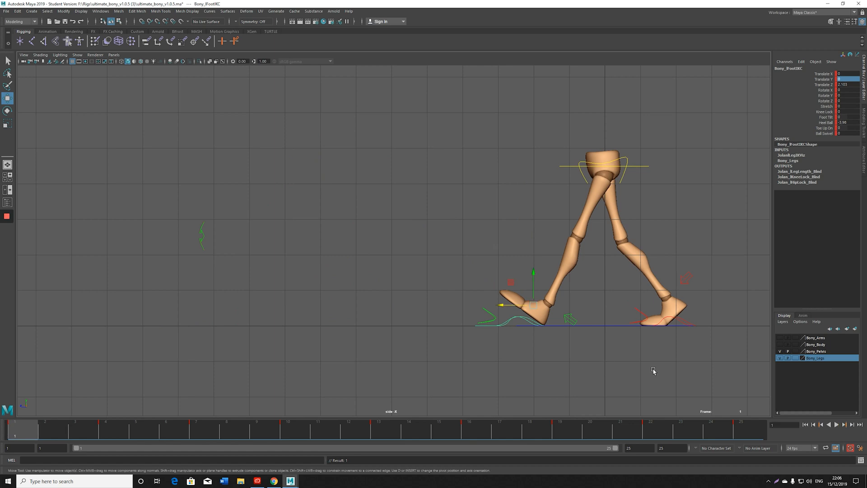
{"action": "middle_click_drag", "start_coordinate": [456, 300], "coordinate": [426, 300], "text": "alt"}
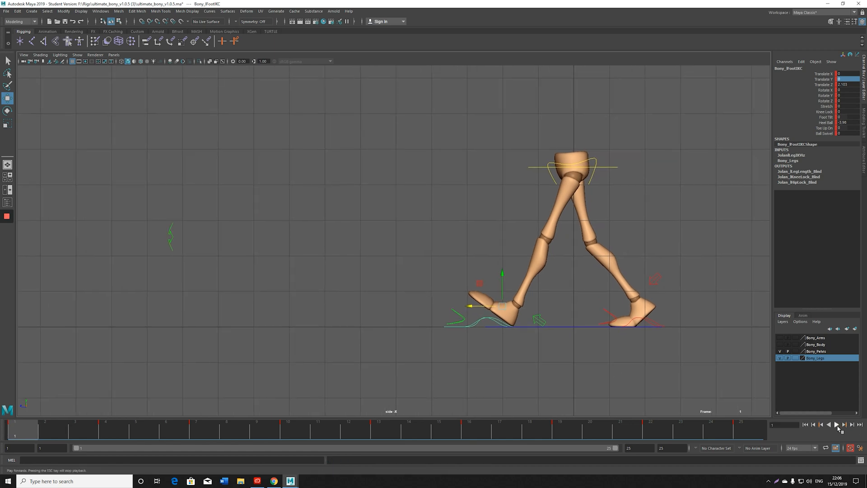
{"action": "left_click", "coordinate": [836, 424]}
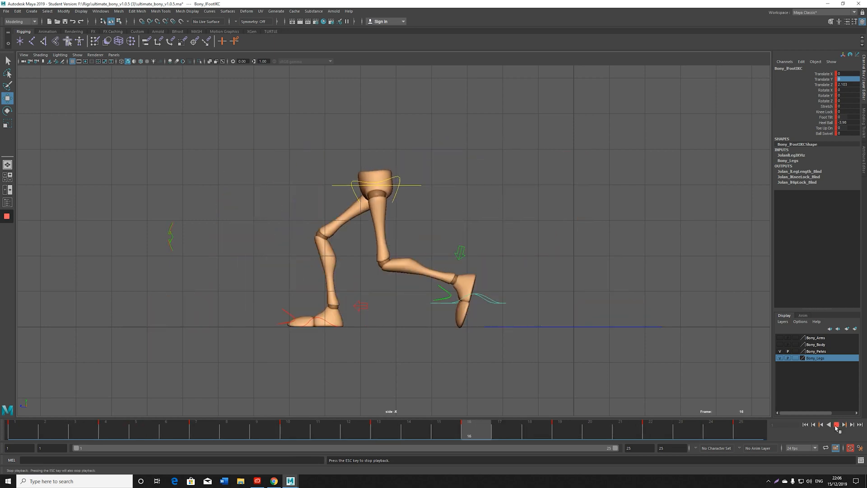
{"action": "left_click", "coordinate": [837, 425]}
{"action": "left_click_drag", "start_coordinate": [722, 434], "coordinate": [10, 434]}
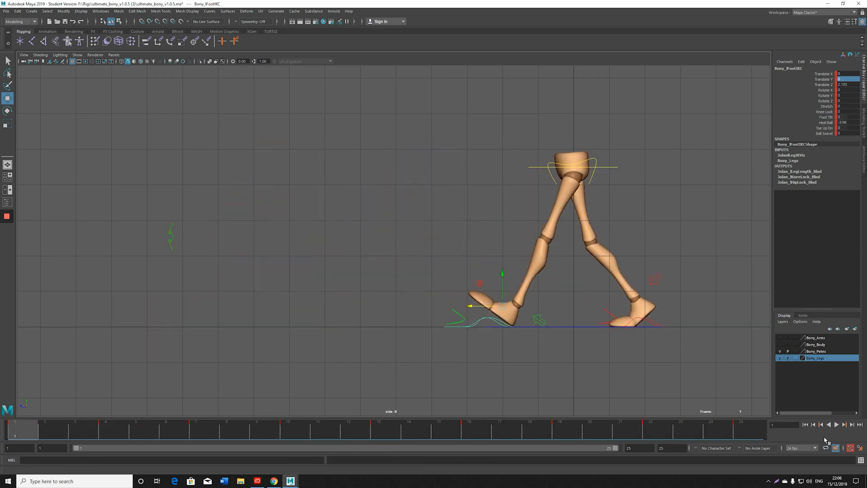
{"action": "left_click", "coordinate": [836, 425]}
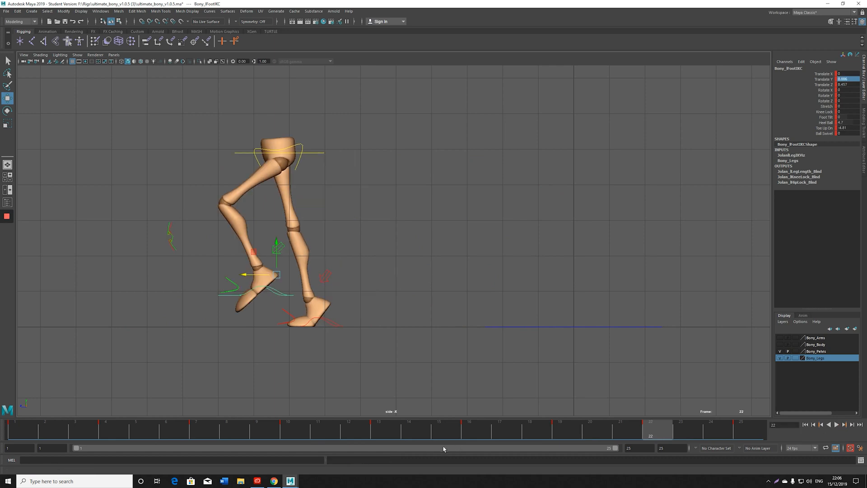
{"action": "left_click", "coordinate": [836, 425]}
Inspect the root control's Translate Z at frame 1 and frame 25 to find the distance travelled
{"action": "left_click", "coordinate": [450, 263]}
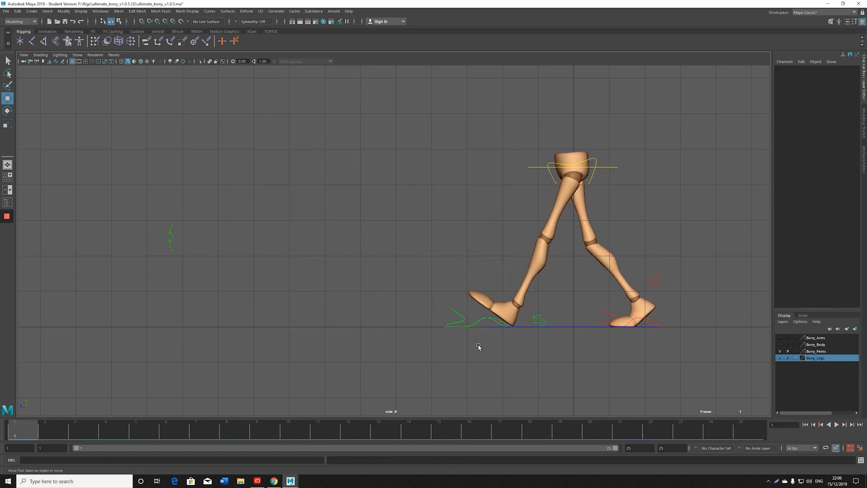
{"action": "left_click", "coordinate": [486, 320]}
{"action": "left_click", "coordinate": [653, 324], "text": "shift"}
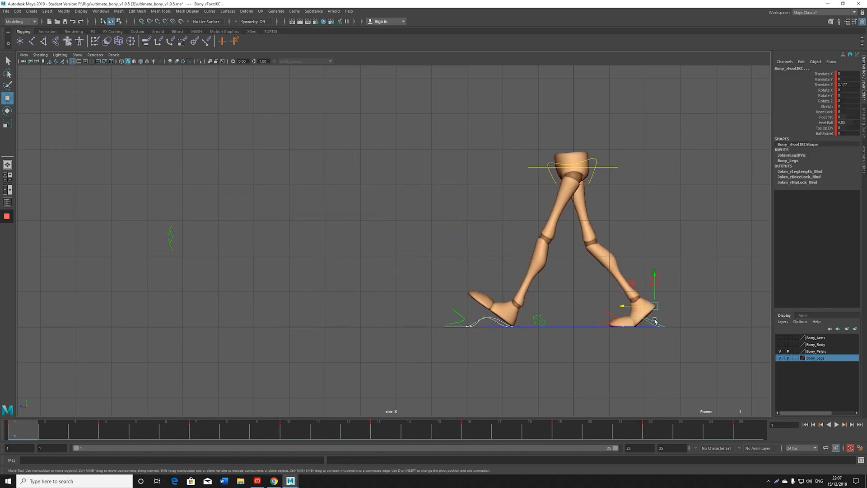
{"action": "left_click", "coordinate": [614, 167], "text": "shift"}
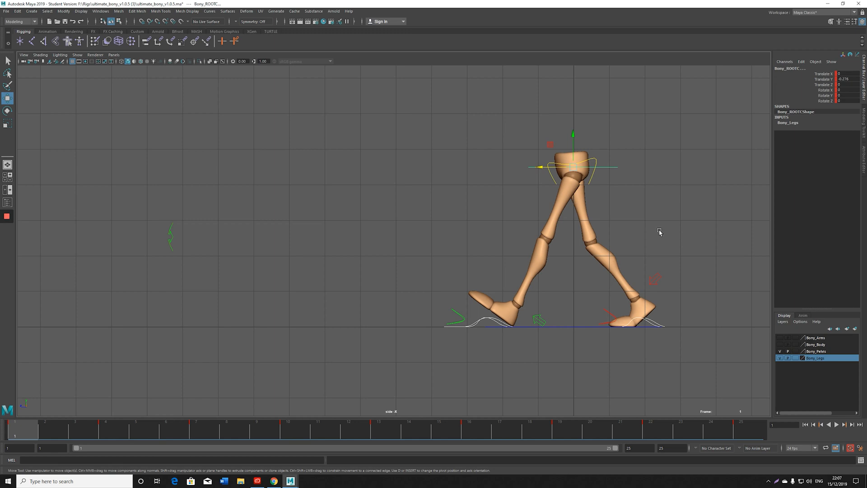
{"action": "left_click", "coordinate": [617, 150]}
{"action": "left_click", "coordinate": [612, 167]}
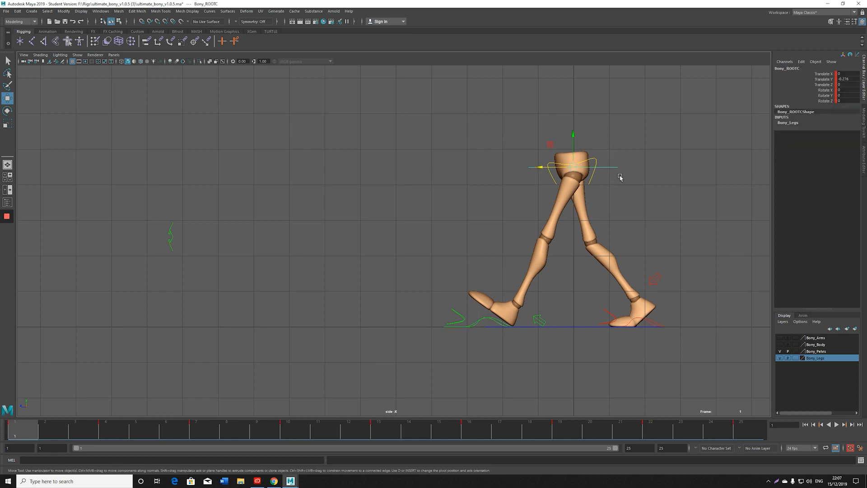
{"action": "left_click", "coordinate": [748, 430]}
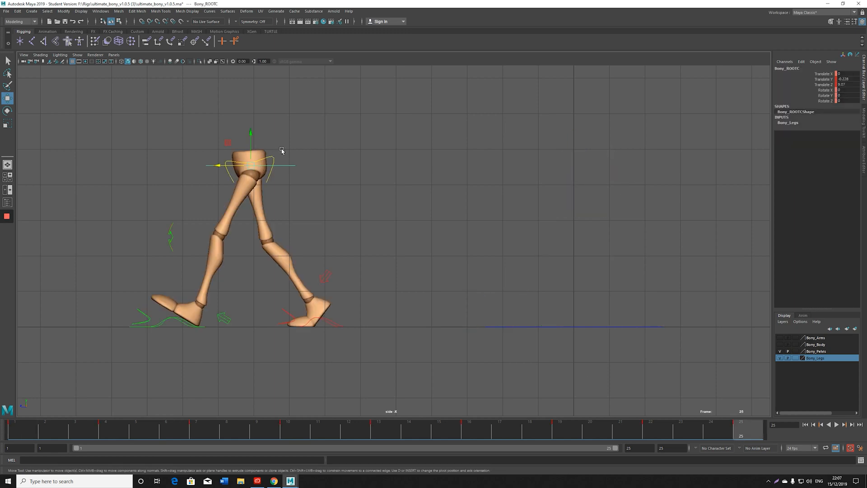
{"action": "left_click", "coordinate": [851, 85]}
{"action": "key", "text": "Return"}
{"action": "left_click", "coordinate": [854, 84]}
Select both foot controls and the root control and copy their frame 1 contact pose onto frame 25
{"action": "left_click", "coordinate": [181, 322]}
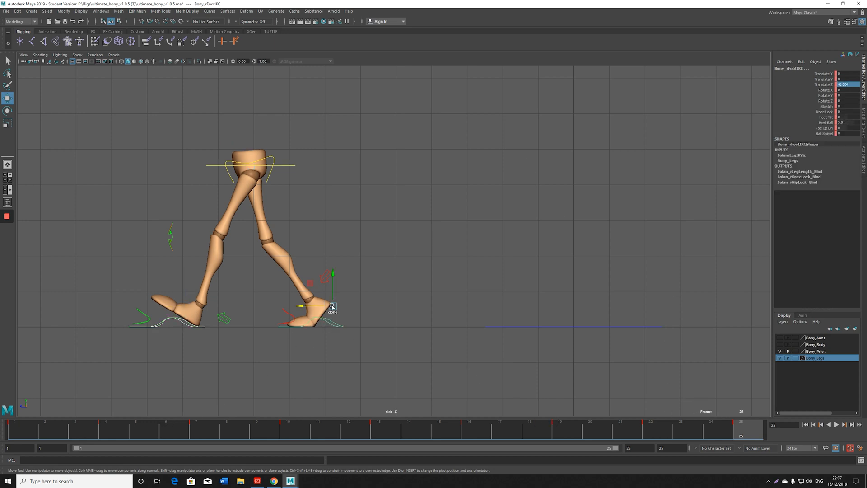
{"action": "left_click", "coordinate": [293, 166]}
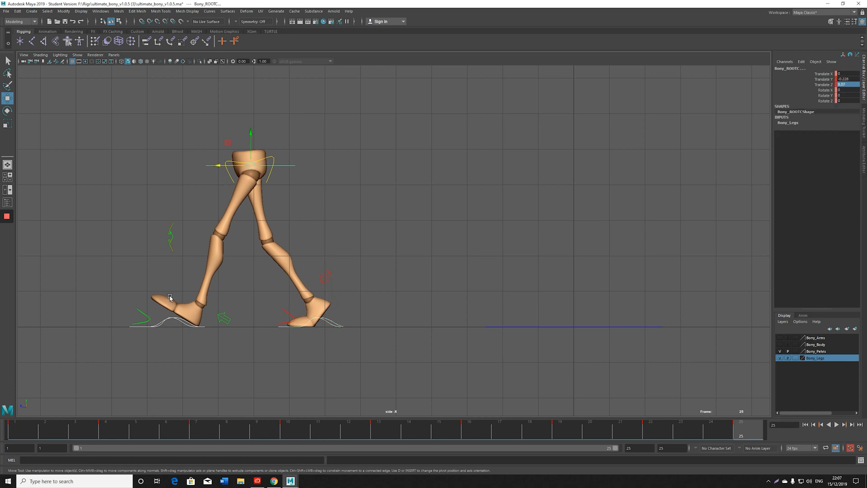
{"action": "left_click_drag", "start_coordinate": [123, 421], "coordinate": [18, 427]}
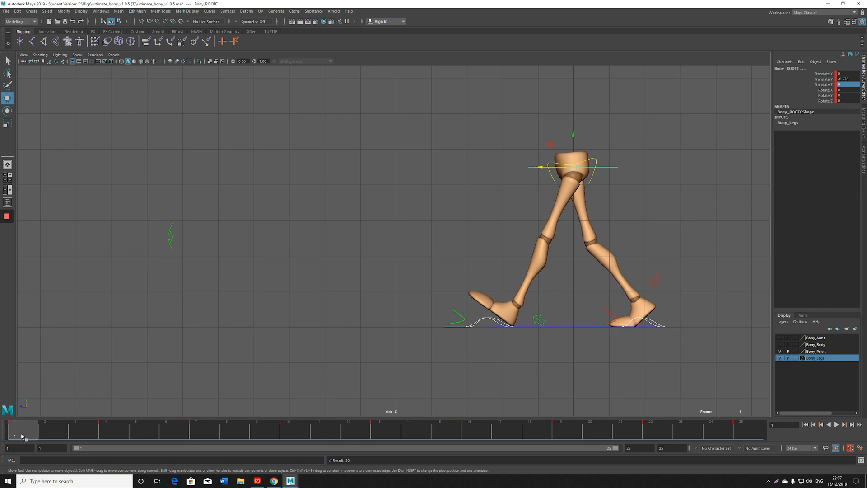
{"action": "left_click_drag", "start_coordinate": [21, 436], "coordinate": [738, 447]}
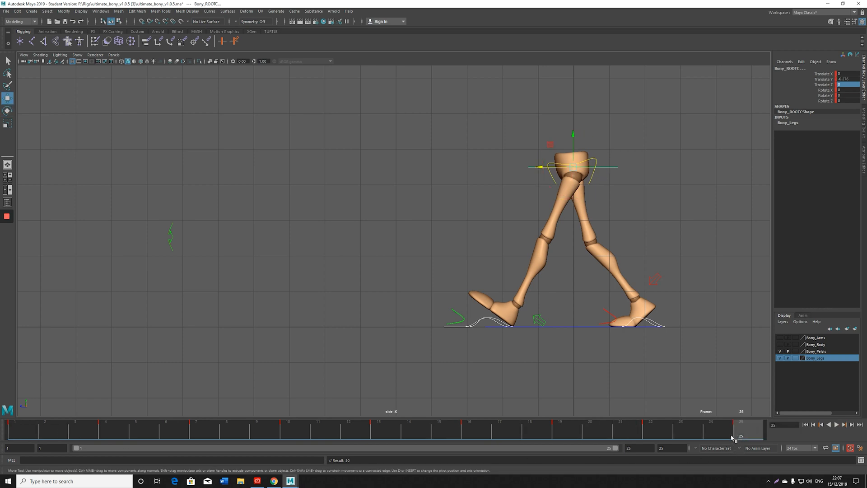
{"action": "key", "text": "e"}
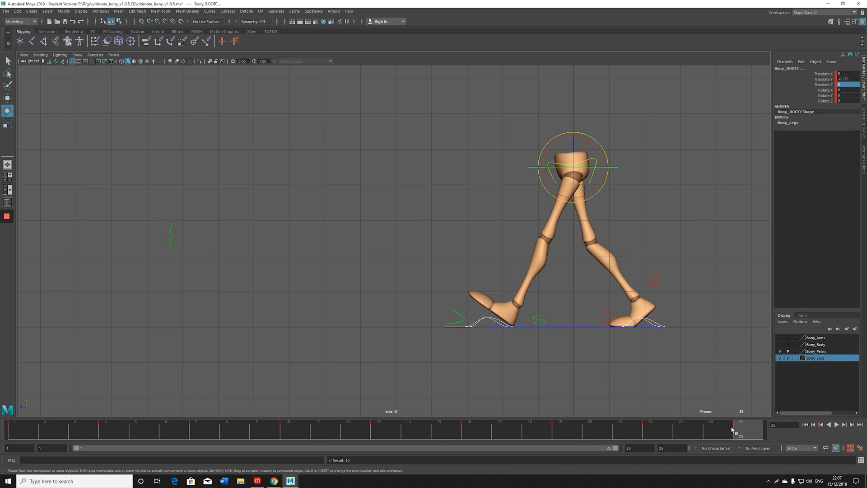
{"action": "key", "text": "w"}
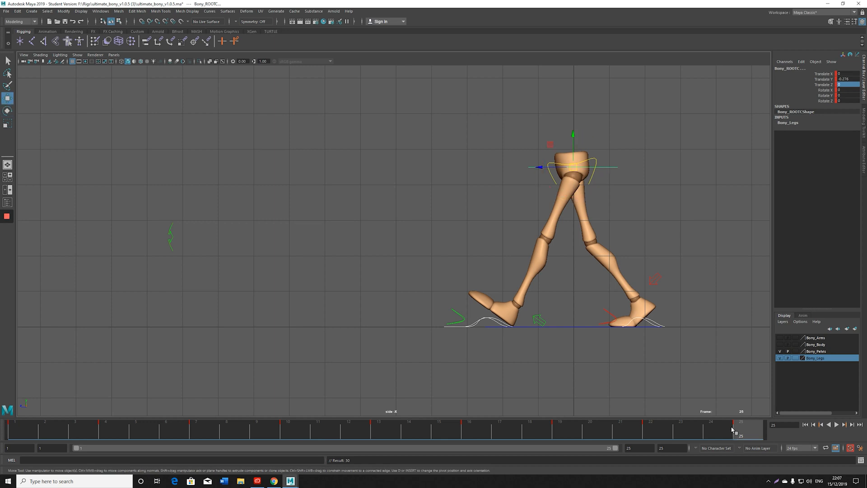
{"action": "key", "text": "e"}
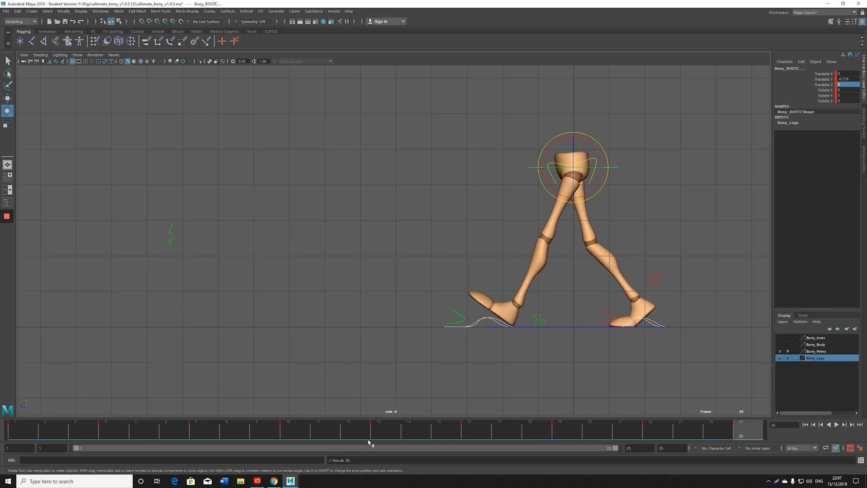
{"action": "mouse_move", "coordinate": [189, 438]}
{"action": "left_mouse_down"}
{"action": "mouse_move", "coordinate": [23, 437]}
{"action": "mouse_move", "coordinate": [802, 426]}
{"action": "mouse_move", "coordinate": [764, 423]}
{"action": "left_mouse_up"}
Reselect both foot controls and the root control and offset their Translate Z at frame 25 by +=9.07
{"action": "left_click", "coordinate": [640, 206]}
{"action": "left_click", "coordinate": [480, 323]}
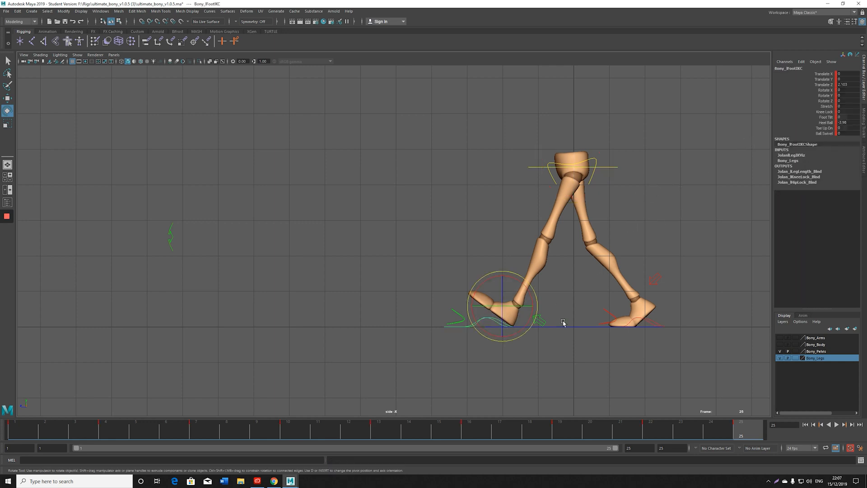
{"action": "left_click", "coordinate": [653, 321]}
{"action": "left_click", "coordinate": [613, 168]}
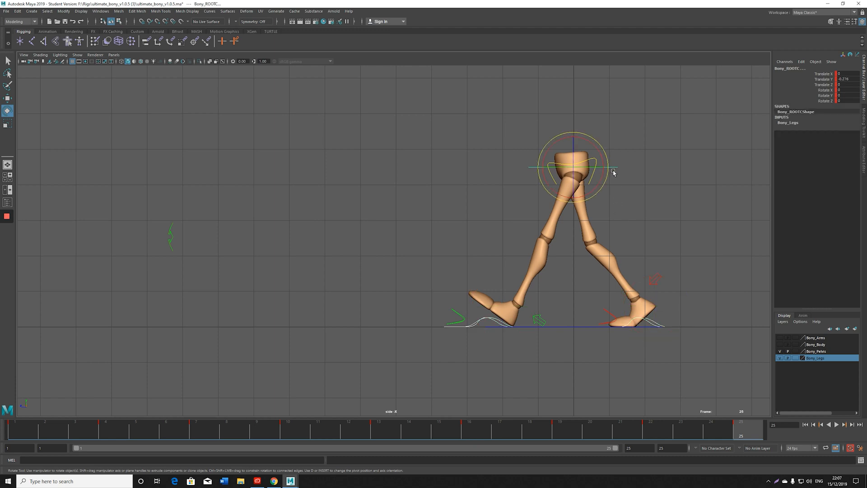
{"action": "left_click", "coordinate": [848, 84]}
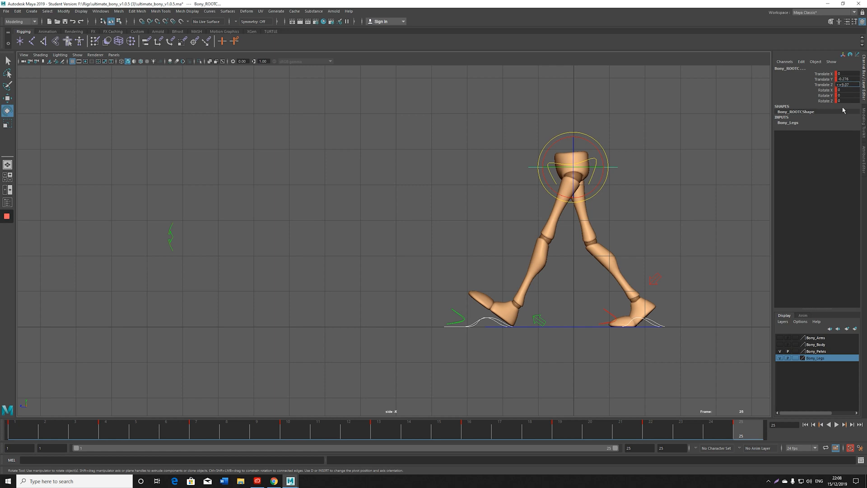
{"action": "key", "text": "Return"}
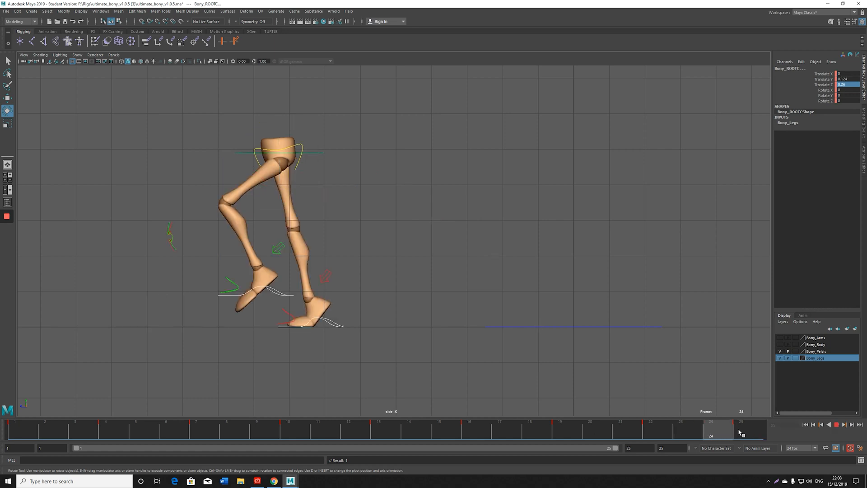
Inspect the right foot control's position at frame 25 and compare it with frame 1
{"action": "right_click_drag", "start_coordinate": [701, 333], "coordinate": [496, 368], "text": "alt"}
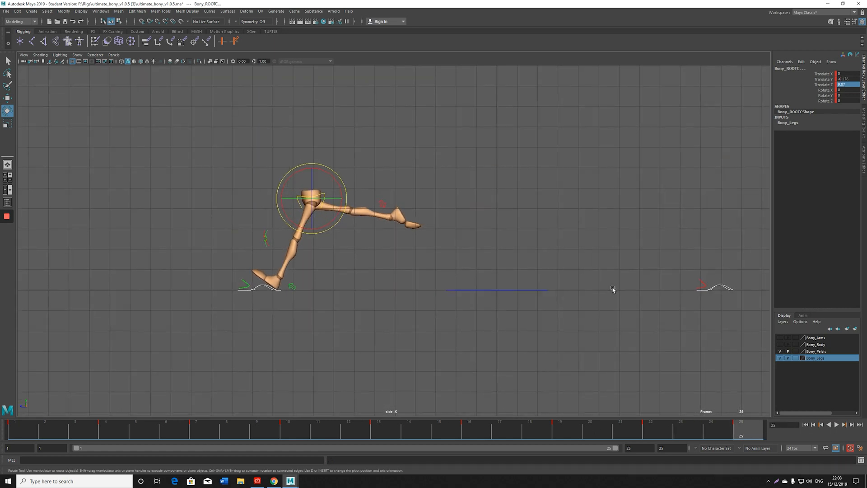
{"action": "left_click", "coordinate": [724, 287]}
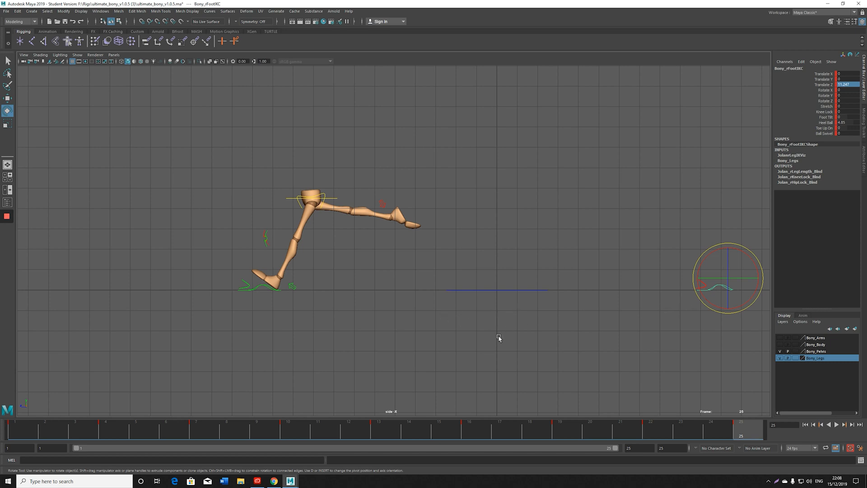
{"action": "key", "text": "alt+v"}
{"action": "key", "text": "Escape"}
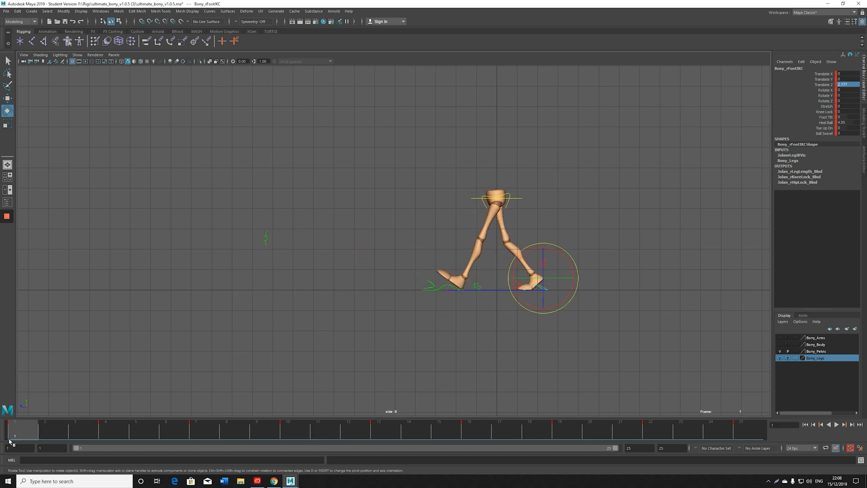
{"action": "scroll", "coordinate": [446, 267], "scroll_direction": "up", "scroll_amount": 4}
{"action": "middle_click_drag", "start_coordinate": [424, 273], "coordinate": [400, 280], "text": "alt"}
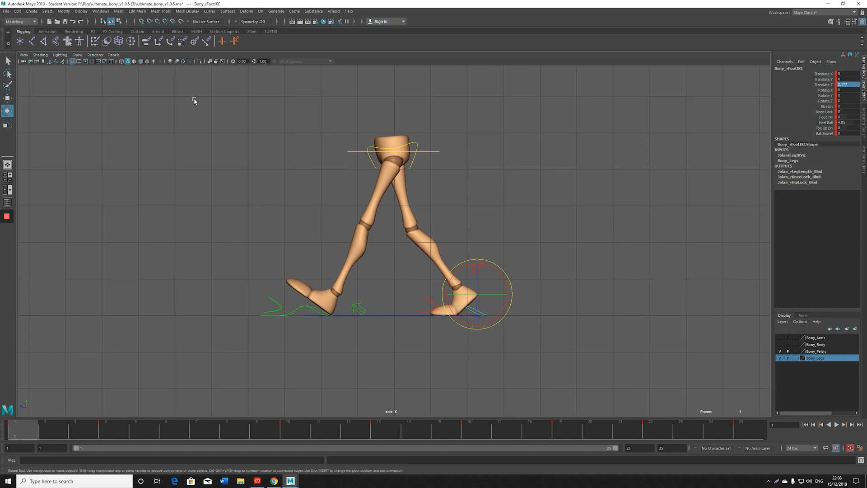
Open the Outliner and place it clear of the rig in the viewport
{"action": "left_click", "coordinate": [101, 11]}
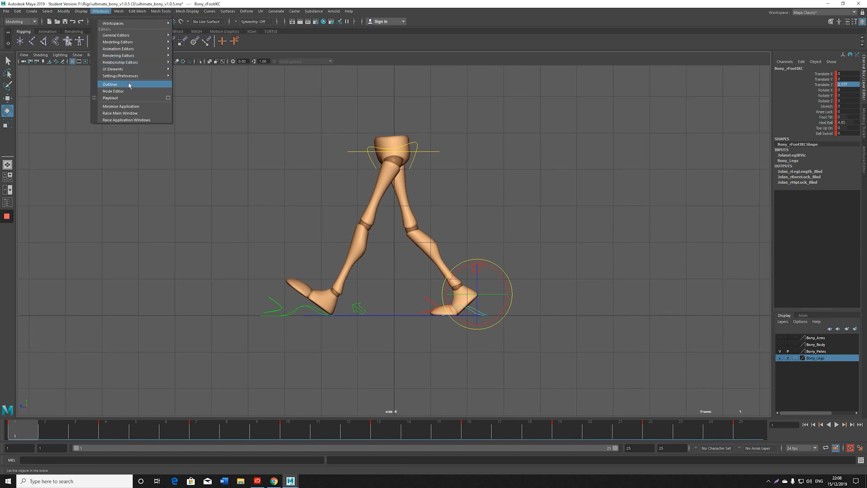
{"action": "left_click", "coordinate": [109, 84]}
{"action": "left_click_drag", "start_coordinate": [507, 57], "coordinate": [644, 37]}
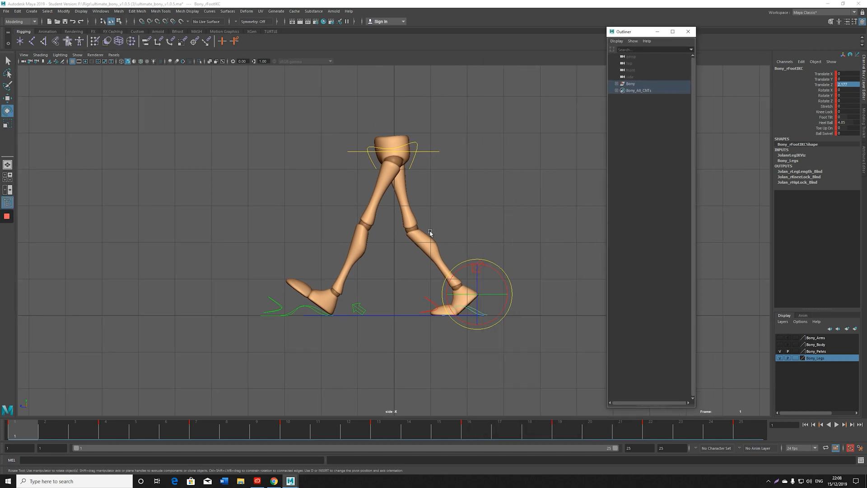
Expand the Bony rig's mesh group in the Outliner down to the parts inside Bony_R_leg_Grp
{"action": "middle_click_drag", "start_coordinate": [517, 218], "coordinate": [447, 199], "text": "alt"}
{"action": "left_click", "coordinate": [616, 84]}
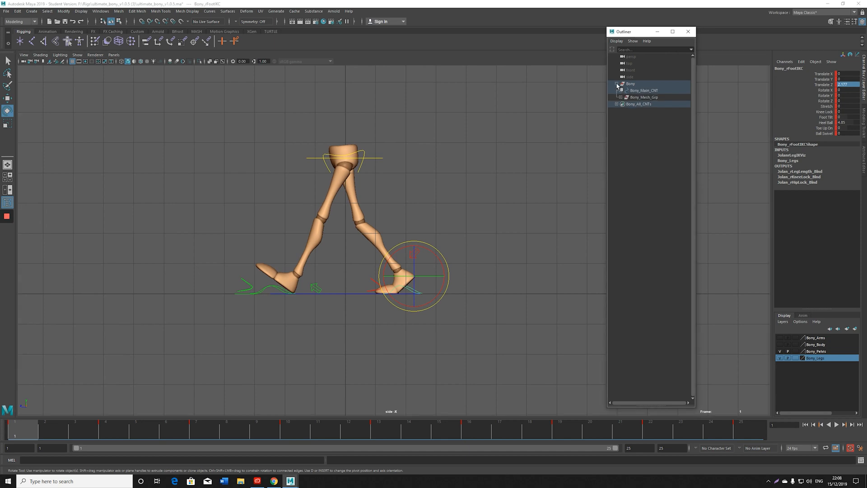
{"action": "left_click", "coordinate": [653, 98]}
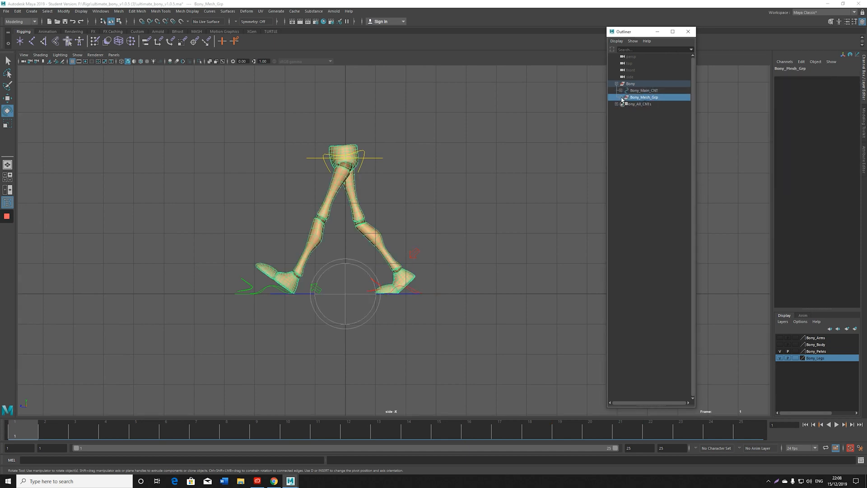
{"action": "left_click", "coordinate": [620, 98]}
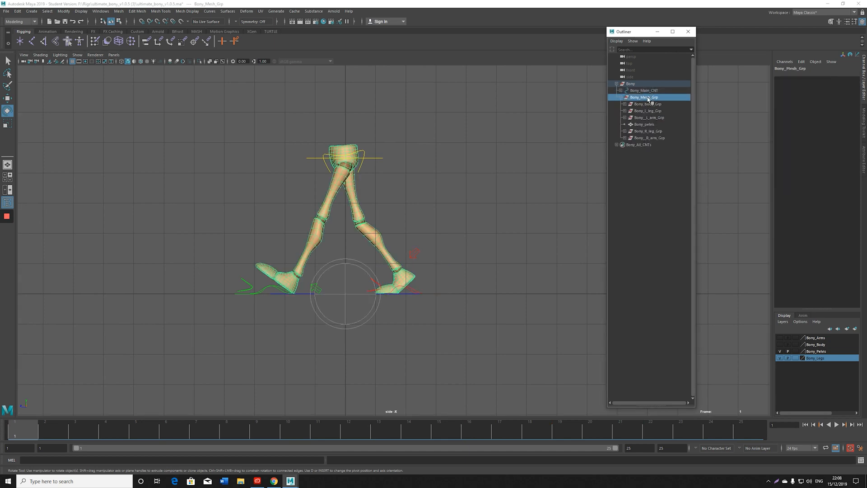
{"action": "left_click", "coordinate": [655, 131]}
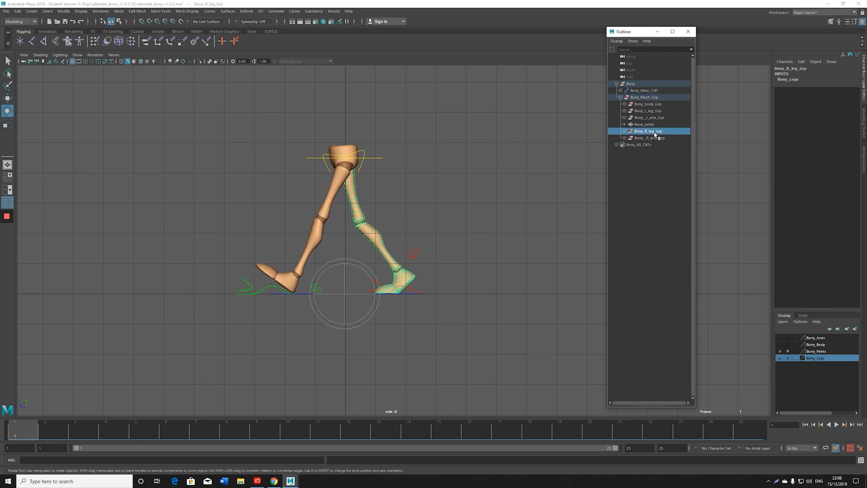
{"action": "left_click", "coordinate": [624, 131]}
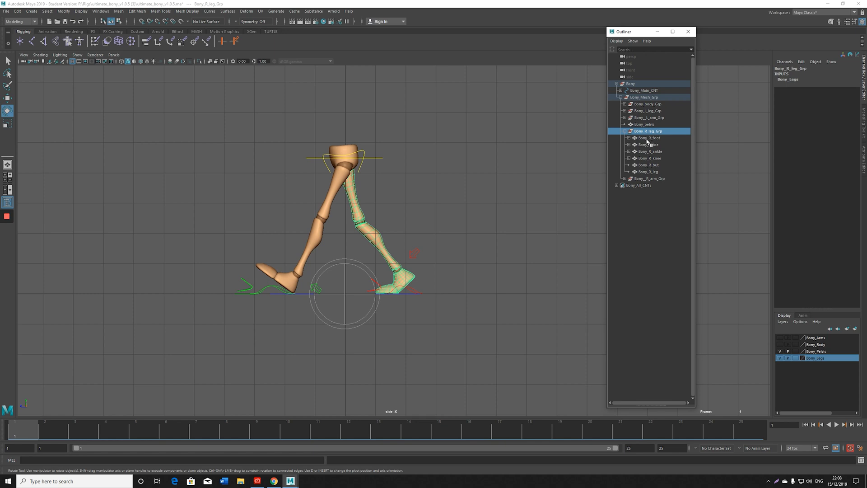
Try unparenting the six right leg meshes, Bony_R_foot through Bony_R_leg, to the top level of the scene
{"action": "left_click", "coordinate": [646, 138]}
{"action": "left_click", "coordinate": [652, 173], "text": "shift"}
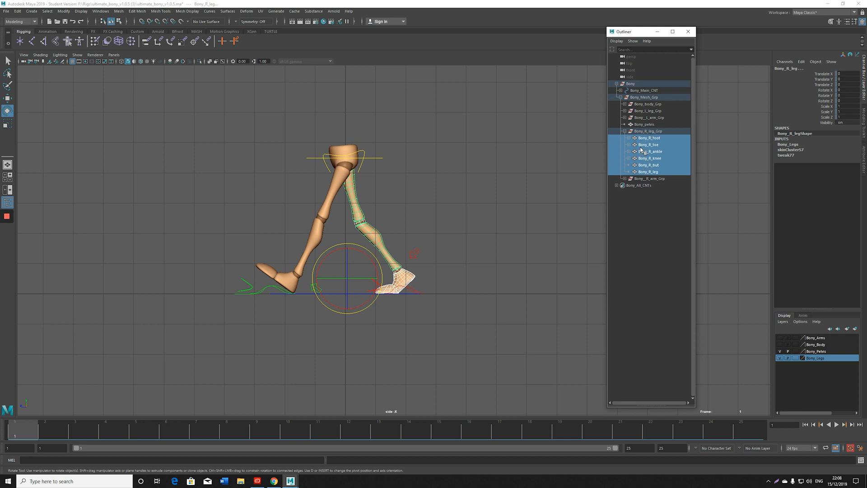
{"action": "key", "text": "shift+p"}
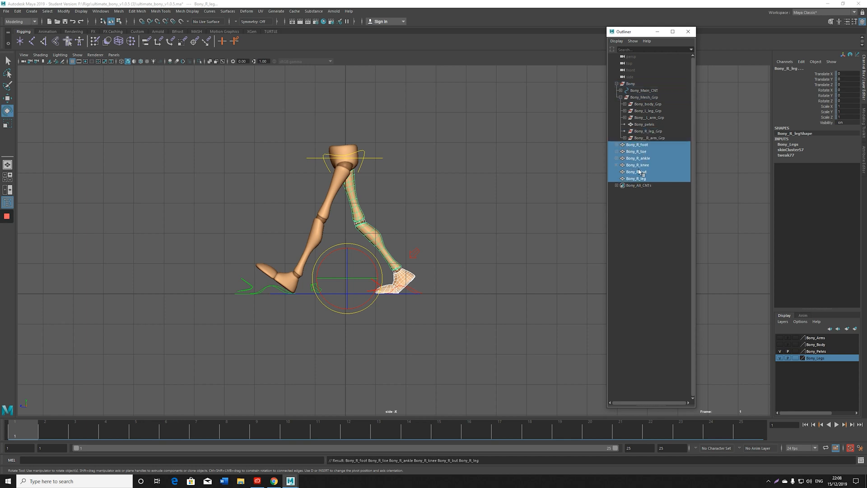
{"action": "left_click", "coordinate": [617, 84]}
{"action": "left_click", "coordinate": [636, 158]}
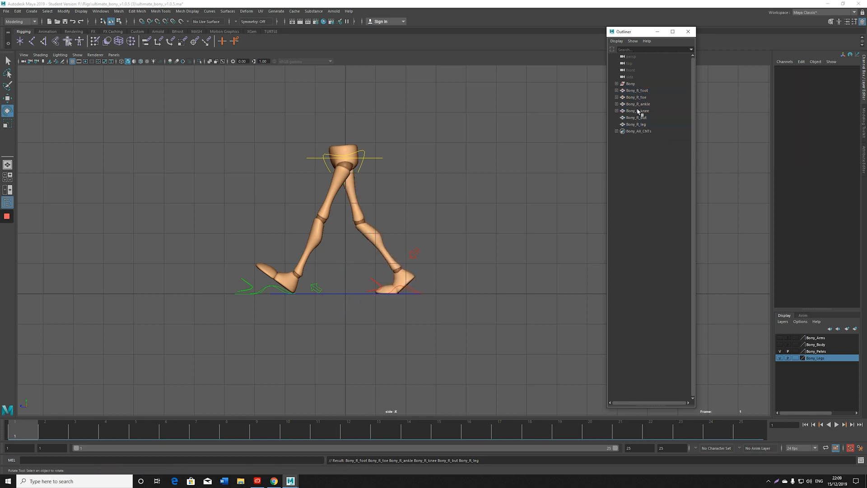
Try to group the six unparented right leg meshes and shift the group along Z
{"action": "left_click", "coordinate": [638, 92]}
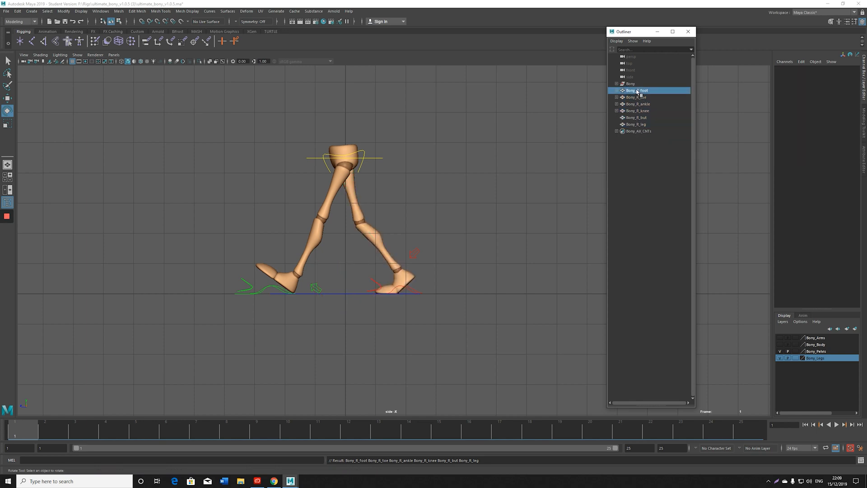
{"action": "left_click", "coordinate": [640, 126], "text": "shift"}
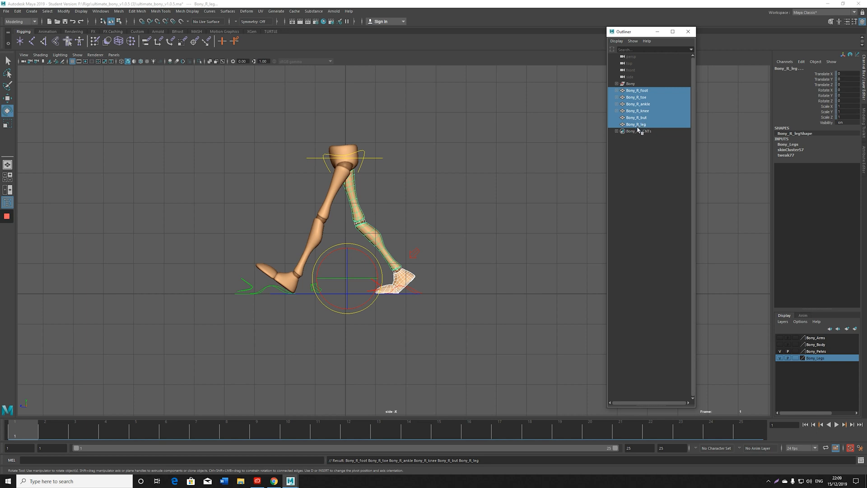
{"action": "key", "text": "ctrl+g"}
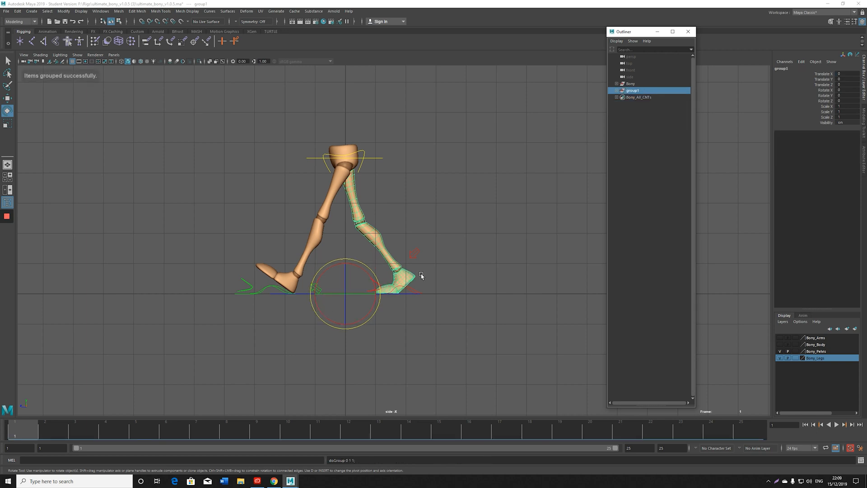
{"action": "key", "text": "w"}
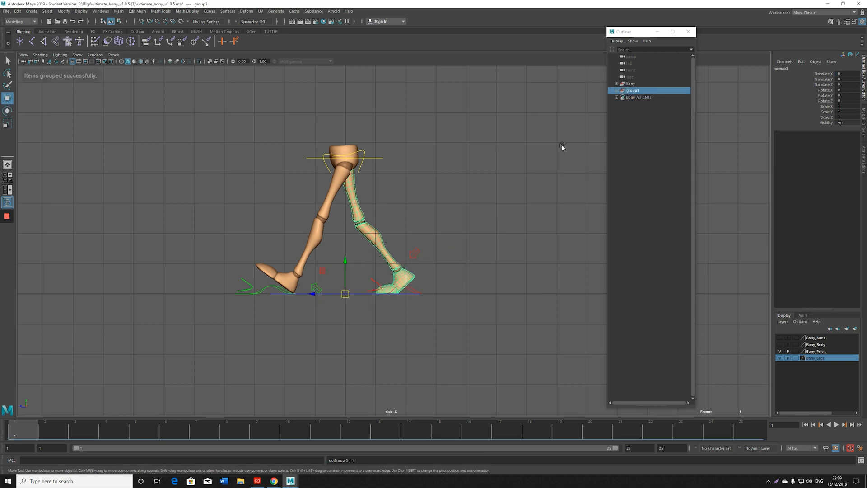
{"action": "mouse_move", "coordinate": [320, 296]}
{"action": "left_mouse_down"}
{"action": "mouse_move", "coordinate": [265, 294]}
{"action": "mouse_move", "coordinate": [330, 296]}
{"action": "mouse_move", "coordinate": [316, 299]}
{"action": "left_mouse_up"}
{"action": "key", "text": "ctrl+z"}
{"action": "left_click_drag", "start_coordinate": [133, 434], "coordinate": [15, 433]}
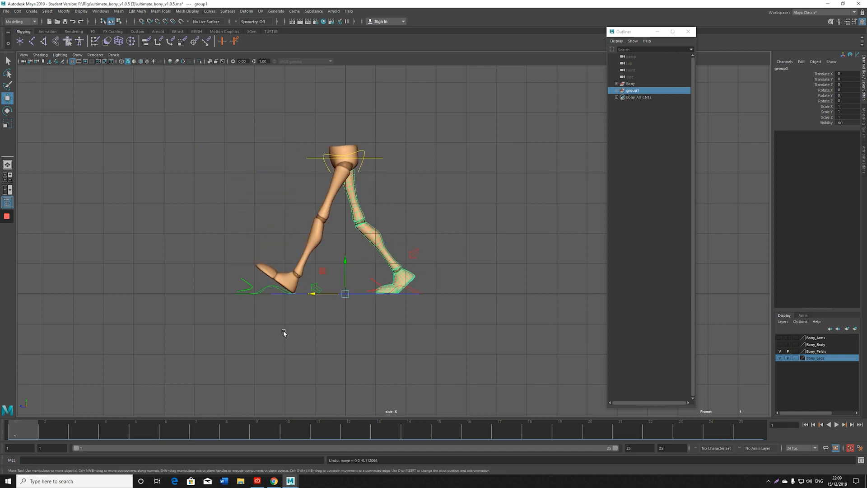
{"action": "key", "text": "ctrl+z"}
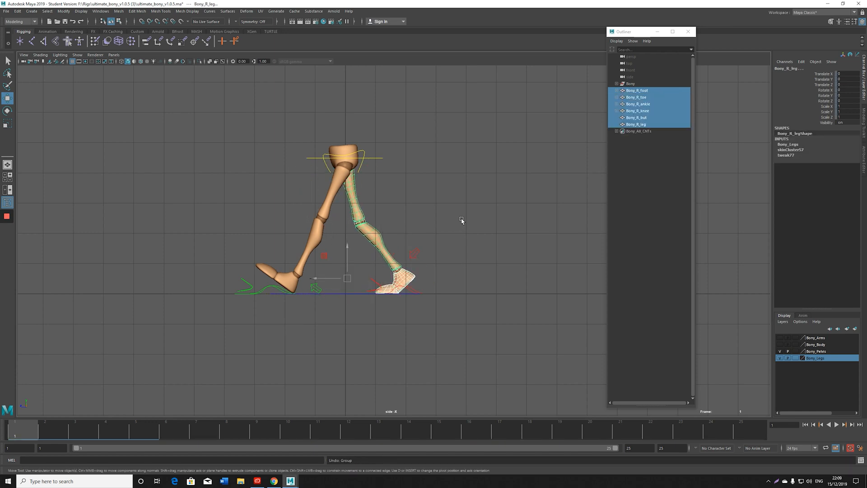
Try deleting the six unparented right leg meshes, Bony_R_foot through Bony_R_leg
{"action": "left_click", "coordinate": [601, 141]}
{"action": "left_click", "coordinate": [648, 91]}
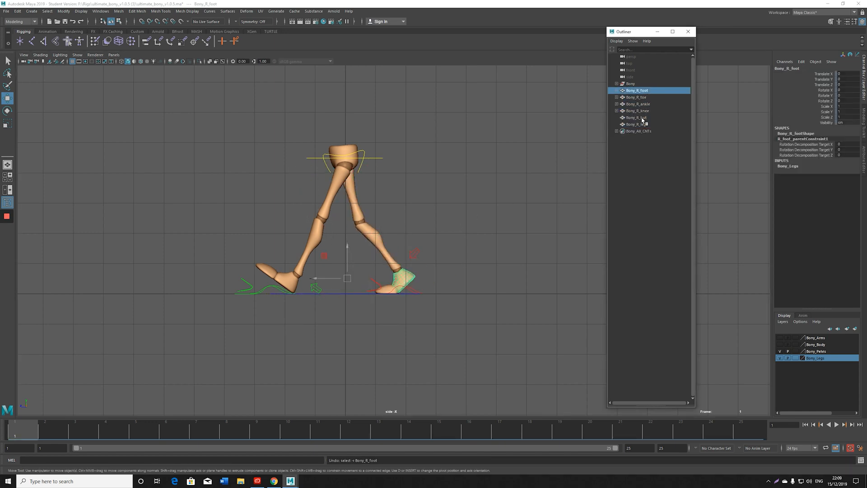
{"action": "left_click", "coordinate": [646, 125], "text": "shift"}
{"action": "key", "text": "Delete"}
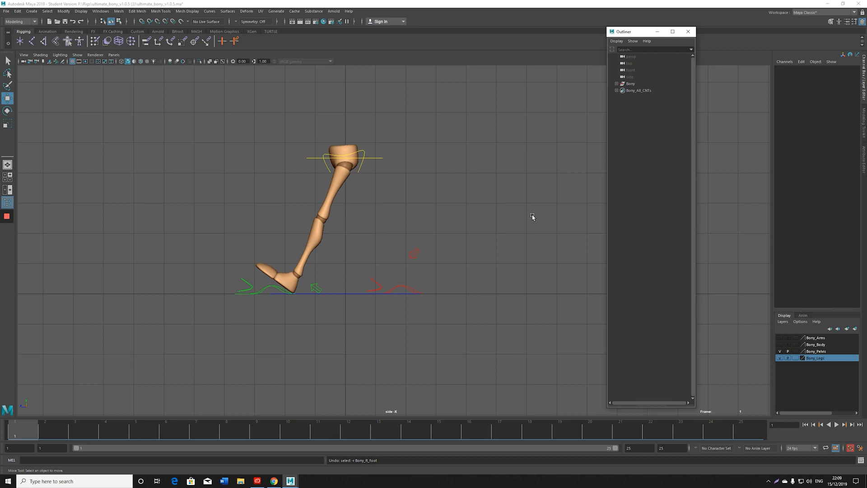
{"action": "key", "text": "ctrl+z"}
Undo the unparenting of the right leg meshes to restore them under Bony_R_leg_Grp
{"action": "left_click", "coordinate": [470, 185]}
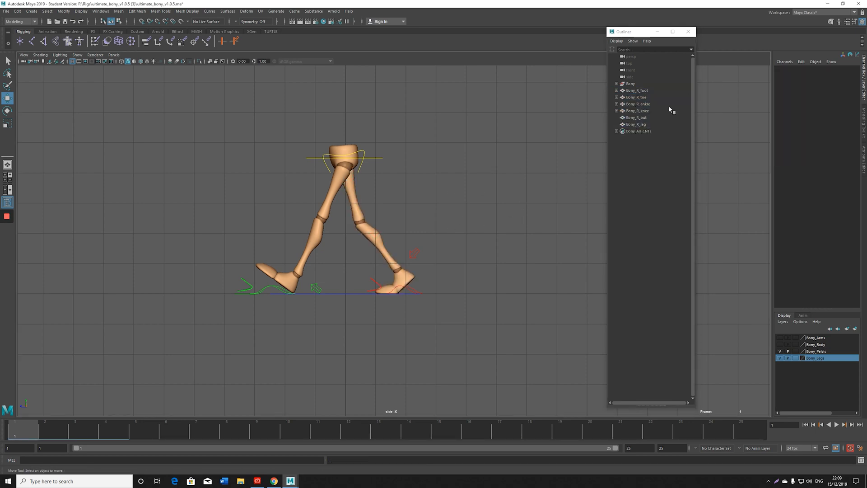
{"action": "key", "text": "ctrl+z"}
{"action": "key", "text": "ctrl+z"}
{"action": "key", "text": "ctrl+z"}
{"action": "key", "text": "ctrl+z"}
{"action": "key", "text": "ctrl+z"}
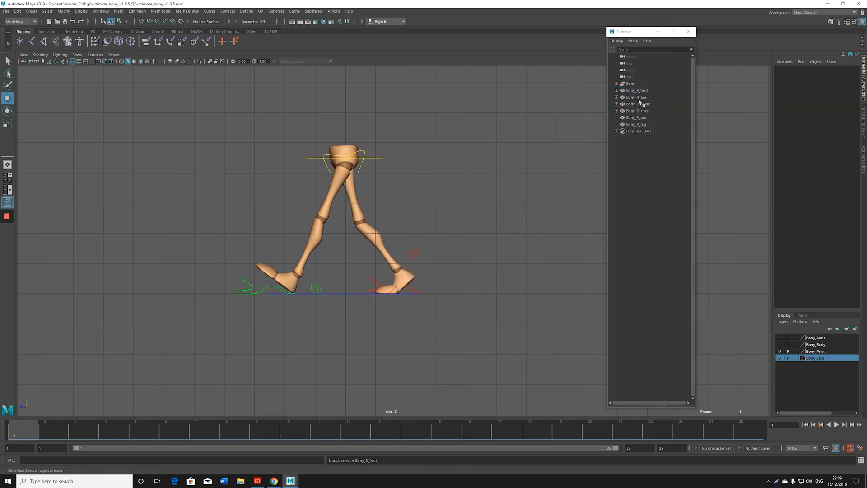
Duplicate Bony_R_leg_Grp and move the copy out of the Bony hierarchy to the top level
{"action": "left_click", "coordinate": [616, 84]}
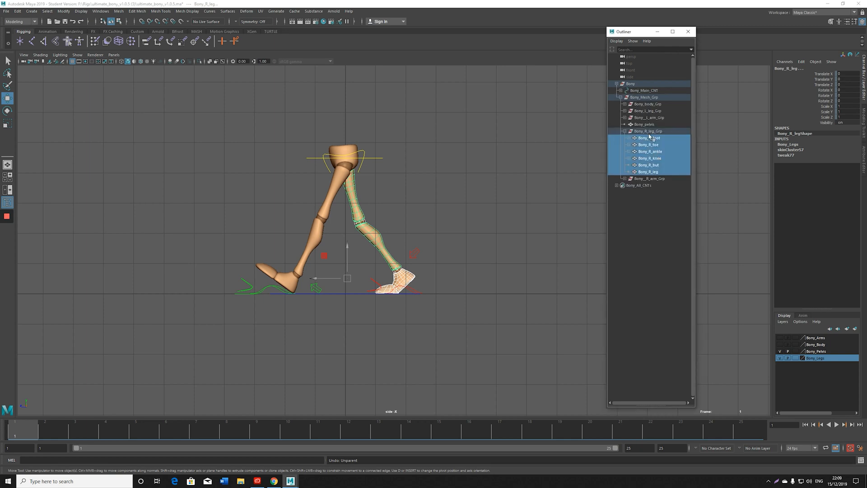
{"action": "left_click", "coordinate": [624, 131]}
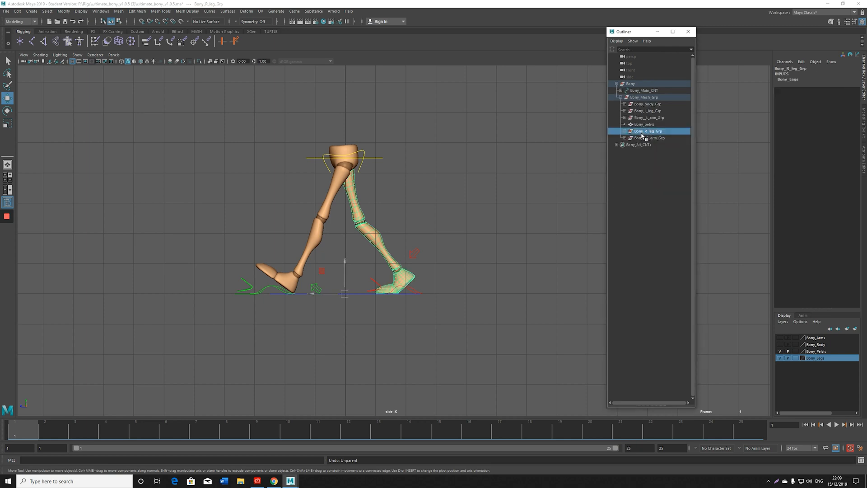
{"action": "key", "text": "ctrl+d"}
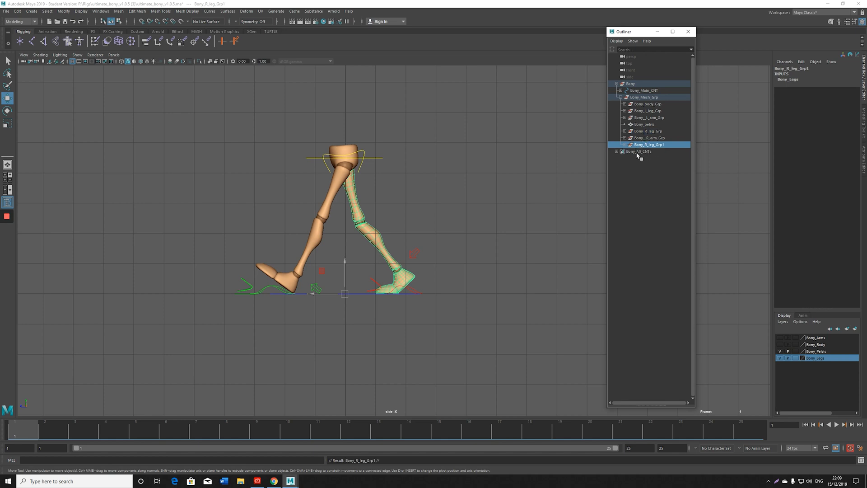
{"action": "middle_click_drag", "start_coordinate": [639, 145], "coordinate": [625, 110]}
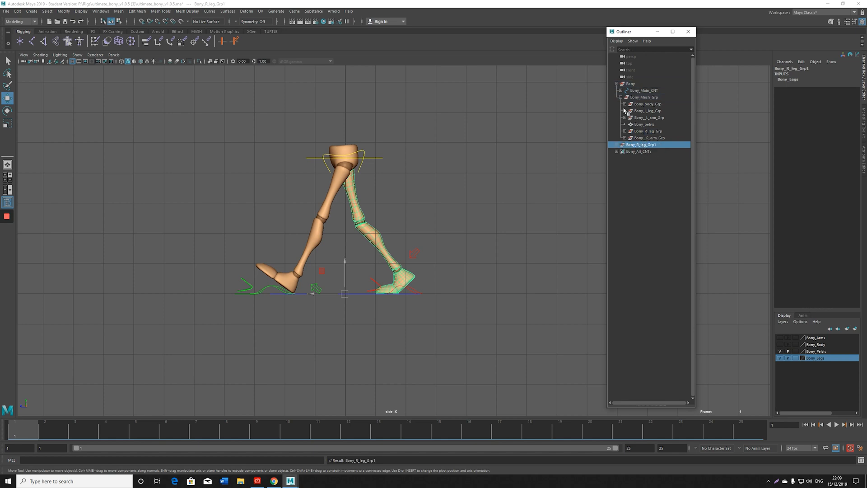
{"action": "left_click", "coordinate": [617, 85]}
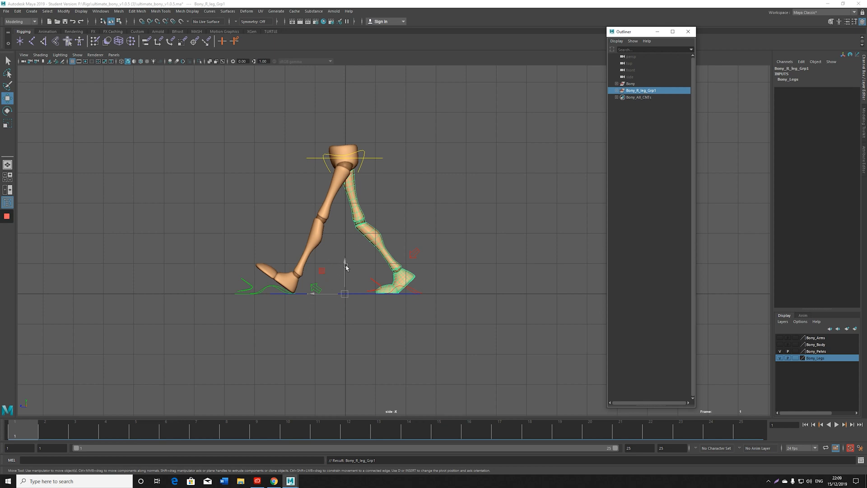
Unparent the six duplicated leg meshes from Bony_R_leg_Grp1 and delete the emptied group
{"action": "left_click", "coordinate": [617, 90]}
{"action": "left_click", "coordinate": [648, 98]}
{"action": "left_click", "coordinate": [649, 132], "text": "shift"}
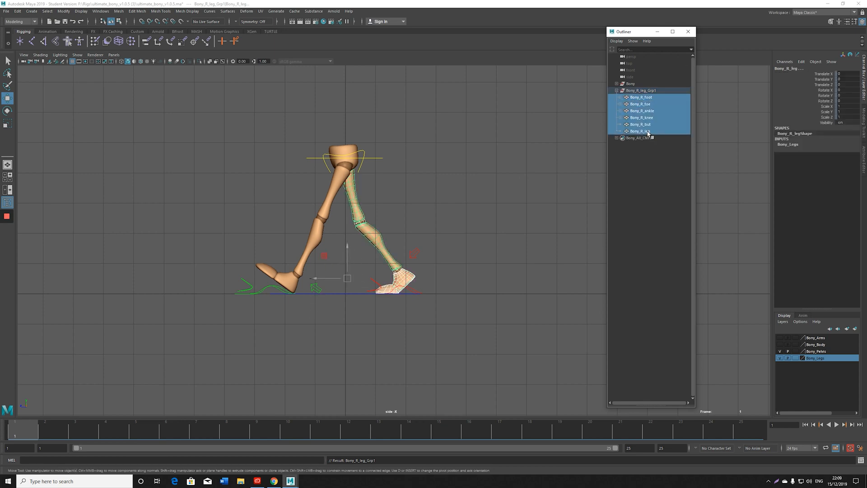
{"action": "key", "text": "shift+p"}
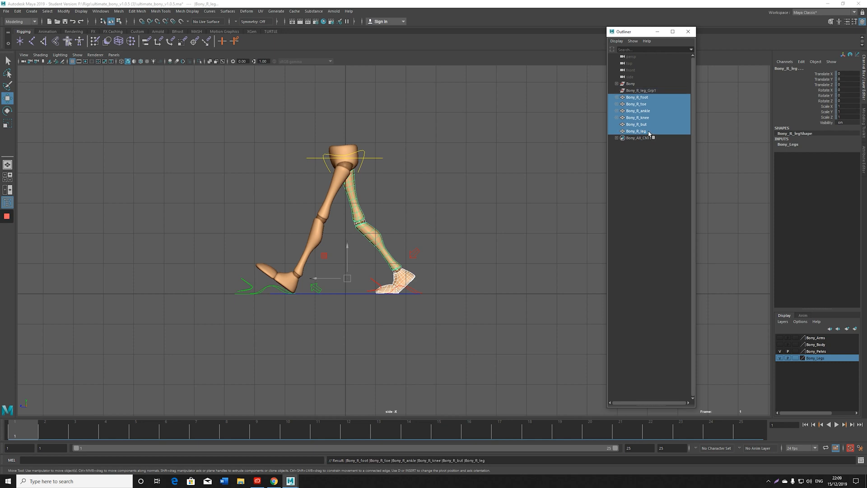
{"action": "left_click", "coordinate": [644, 91]}
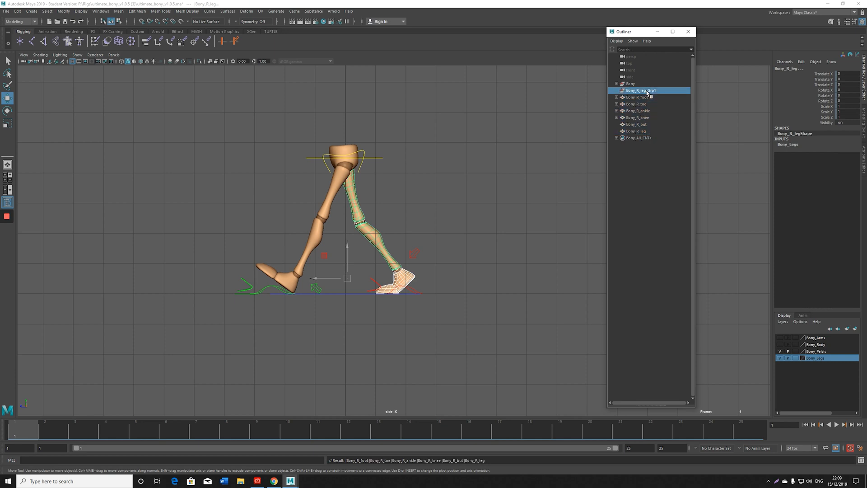
{"action": "key", "text": "Delete"}
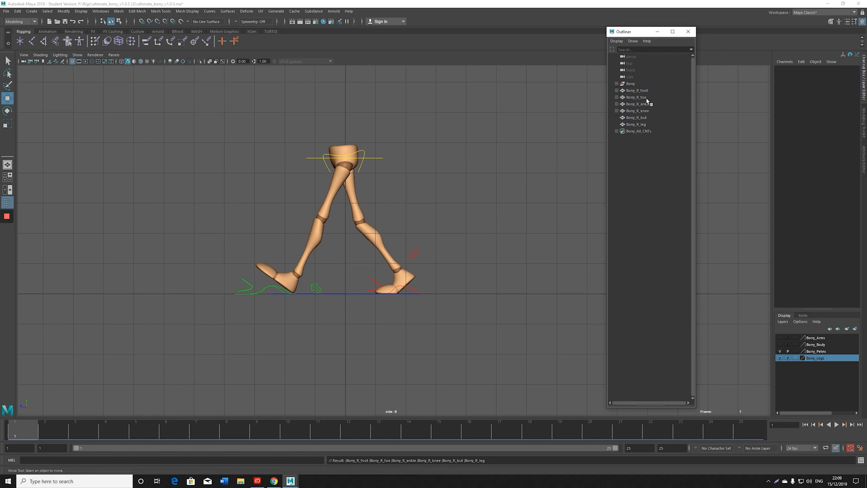
Group the six duplicated right leg meshes, Bony_R_foot through Bony_R_leg
{"action": "left_click", "coordinate": [643, 91]}
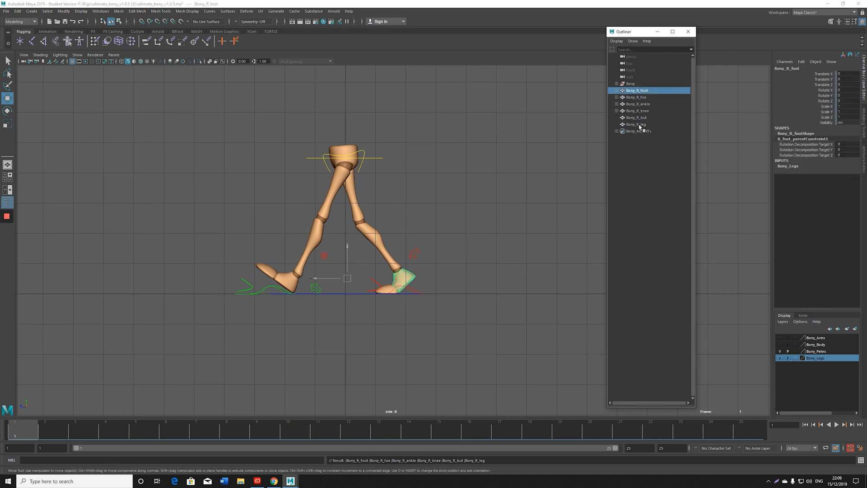
{"action": "left_click", "coordinate": [639, 125], "text": "shift"}
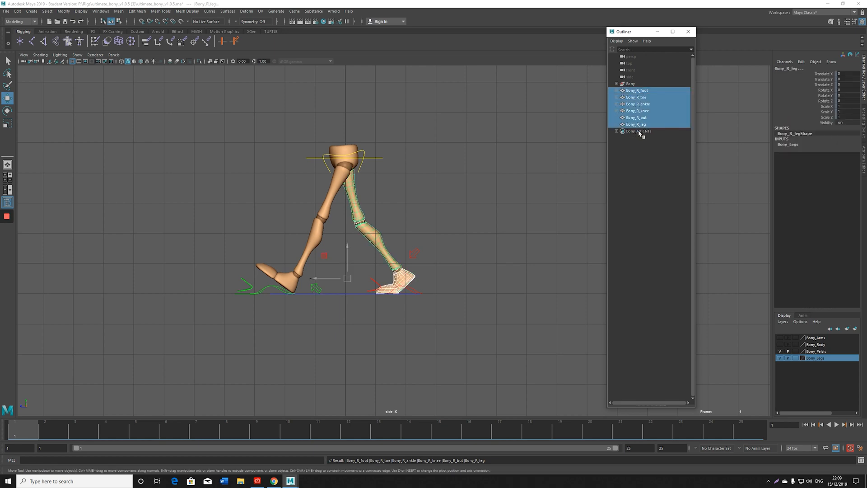
{"action": "key", "text": "ctrl+g"}
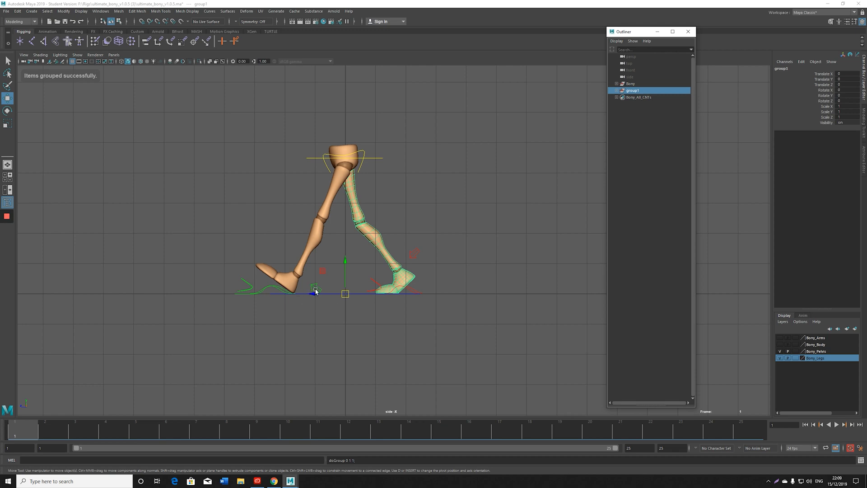
Try shifting the duplicated leg group slightly along Z and undo the move
{"action": "left_click_drag", "start_coordinate": [315, 292], "coordinate": [327, 305]}
{"action": "key", "text": "ctrl+z"}
{"action": "key", "text": "ctrl+z"}
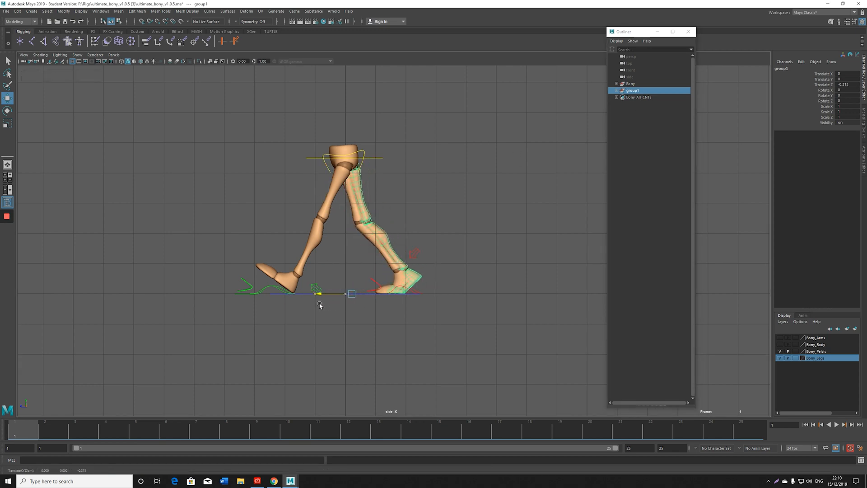
At frame 25, slide the duplicated leg group to about 8.95 in Translate Z under the pelvis, and clear the Outliner from the viewport
{"action": "left_click", "coordinate": [47, 433]}
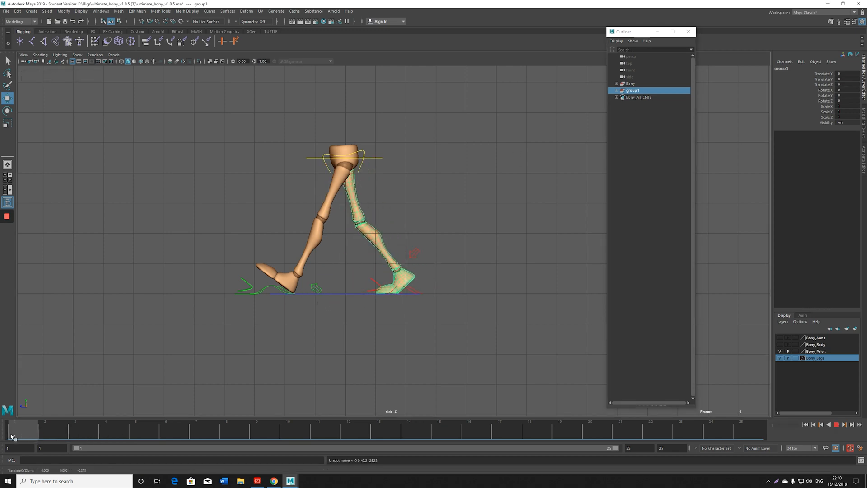
{"action": "left_click_drag", "start_coordinate": [12, 436], "coordinate": [768, 436]}
{"action": "middle_click_drag", "start_coordinate": [307, 313], "coordinate": [499, 306], "text": "alt"}
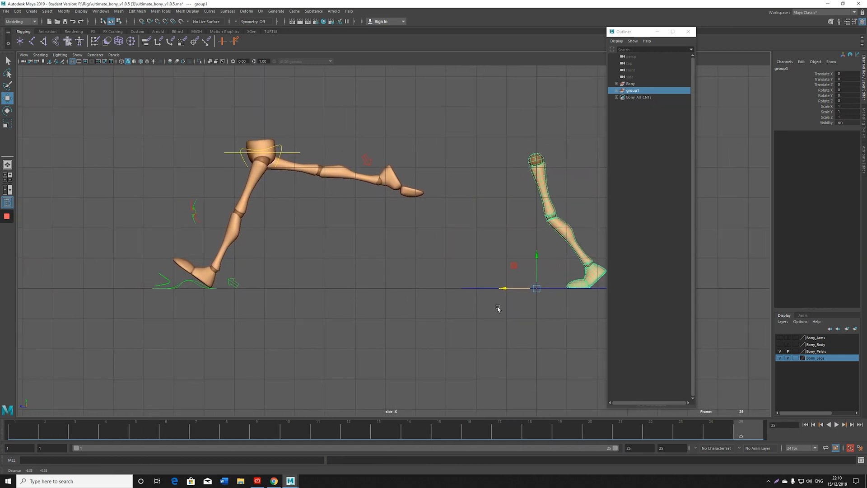
{"action": "middle_click_drag", "start_coordinate": [294, 223], "coordinate": [289, 244], "text": "alt"}
{"action": "left_click_drag", "start_coordinate": [501, 307], "coordinate": [234, 306]}
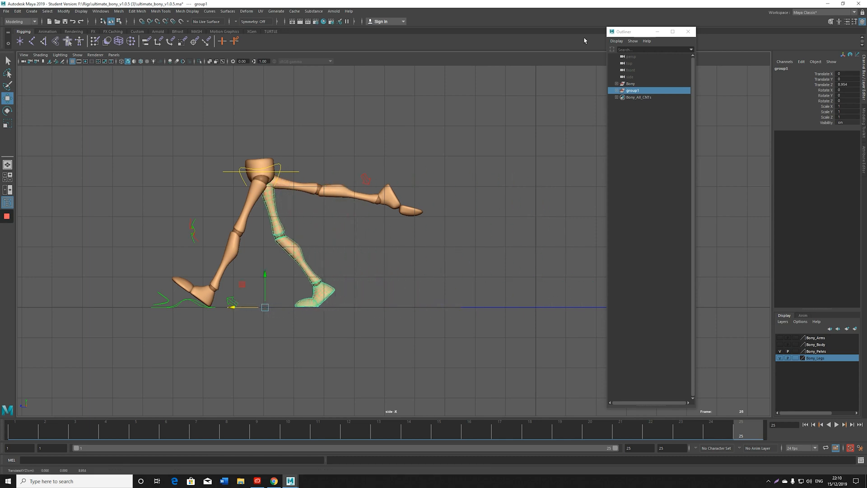
{"action": "left_click_drag", "start_coordinate": [642, 31], "coordinate": [864, 43]}
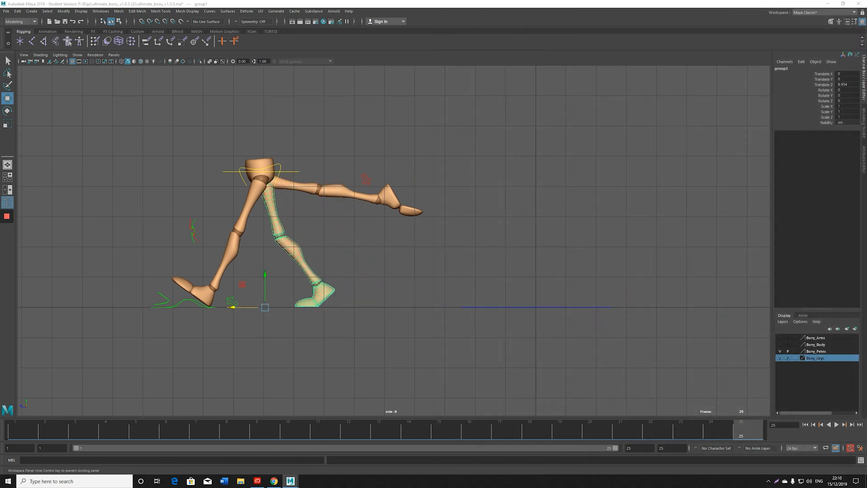
In wireframe display, nudge the duplicated leg group to about 9 in Translate Z so its hip lines up with the pelvis
{"action": "right_click_drag", "start_coordinate": [112, 224], "coordinate": [463, 192], "text": "alt"}
{"action": "middle_click_drag", "start_coordinate": [464, 192], "coordinate": [480, 189], "text": "alt"}
{"action": "scroll", "coordinate": [405, 205], "scroll_direction": "up", "scroll_amount": 1}
{"action": "middle_click_drag", "start_coordinate": [405, 204], "coordinate": [430, 221], "text": "alt"}
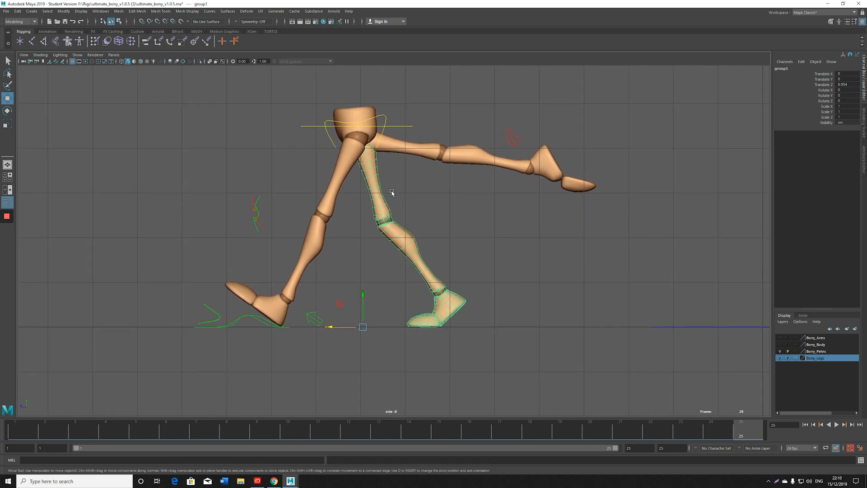
{"action": "key", "text": "4"}
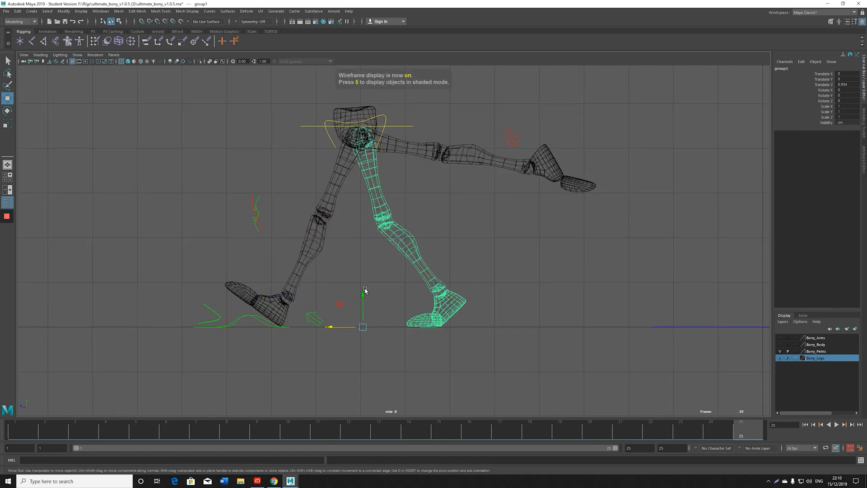
{"action": "right_click_drag", "start_coordinate": [318, 260], "coordinate": [465, 250], "text": "alt"}
{"action": "middle_click_drag", "start_coordinate": [370, 228], "coordinate": [389, 243], "text": "alt"}
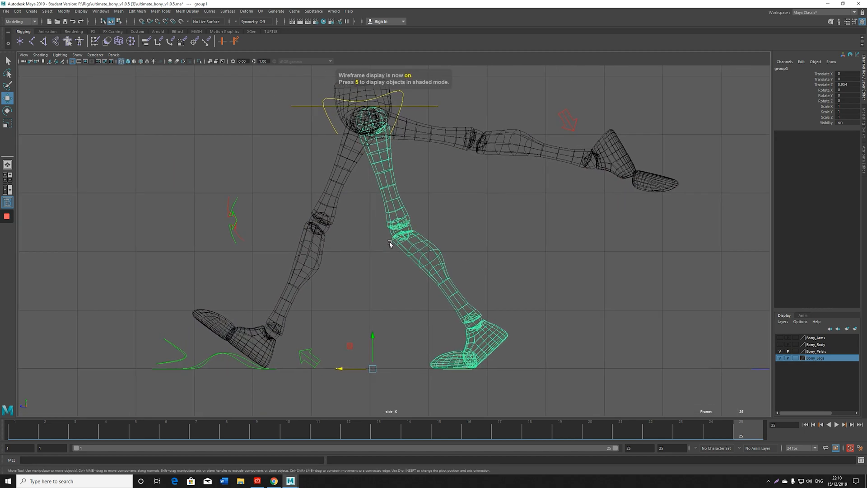
{"action": "middle_click_drag", "start_coordinate": [277, 245], "coordinate": [292, 279], "text": "alt"}
{"action": "scroll", "coordinate": [292, 278], "scroll_direction": "up", "scroll_amount": 1}
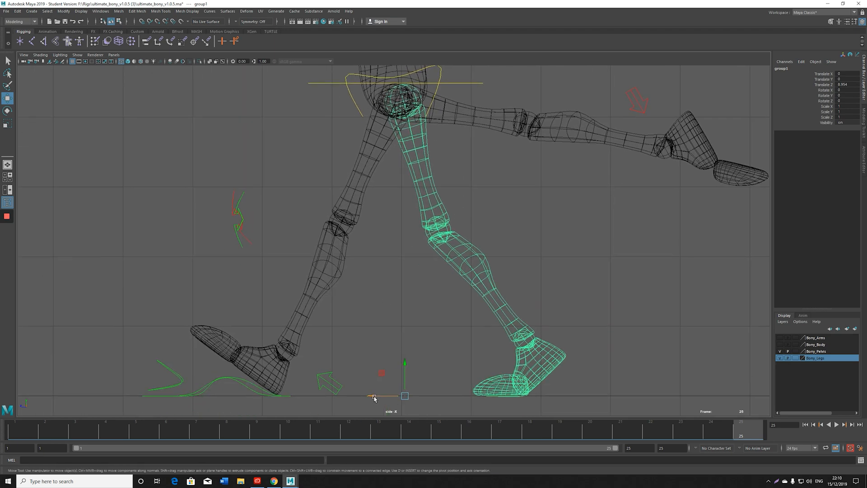
{"action": "left_click_drag", "start_coordinate": [374, 396], "coordinate": [361, 397]}
At frame 25, move the right foot control Bony_rFootIKC along Z to about -6.9, overlapping the duplicated reference foot
{"action": "scroll", "coordinate": [382, 292], "scroll_direction": "down", "scroll_amount": 3}
{"action": "scroll", "coordinate": [381, 292], "scroll_direction": "down", "scroll_amount": 3}
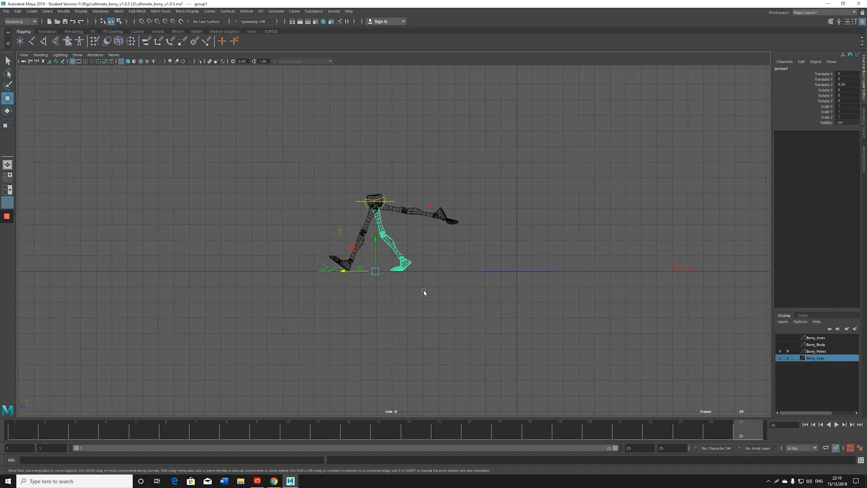
{"action": "left_click", "coordinate": [692, 270]}
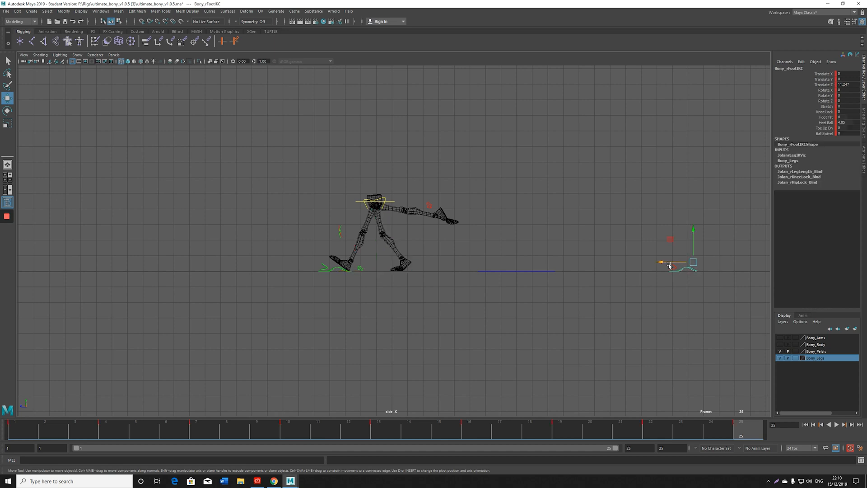
{"action": "left_click_drag", "start_coordinate": [661, 264], "coordinate": [381, 289]}
{"action": "scroll", "coordinate": [386, 285], "scroll_direction": "up", "scroll_amount": 5}
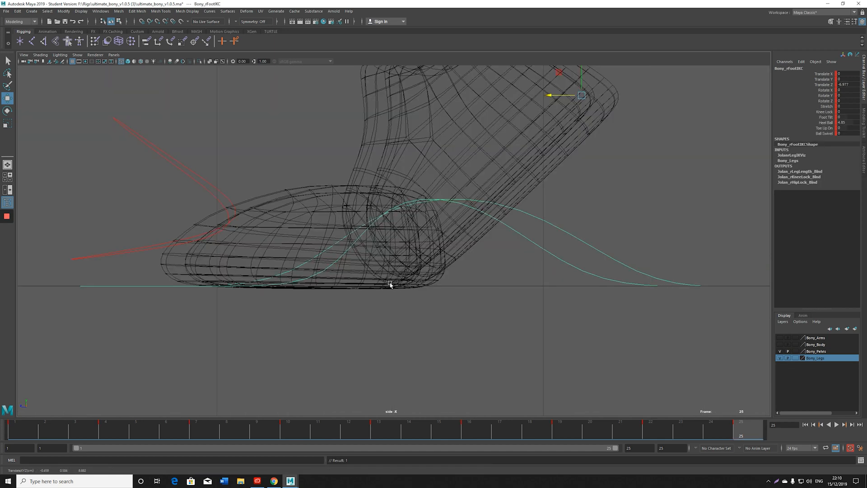
{"action": "scroll", "coordinate": [387, 285], "scroll_direction": "down", "scroll_amount": 2}
{"action": "left_click_drag", "start_coordinate": [496, 174], "coordinate": [510, 177]}
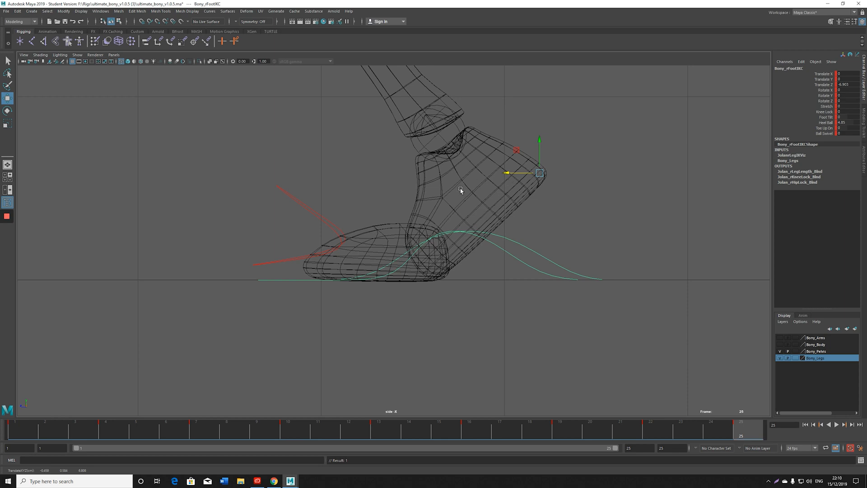
Delete the duplicated leg group group1, close the Outliner, and restore shaded display
{"action": "scroll", "coordinate": [440, 187], "scroll_direction": "down", "scroll_amount": 6}
{"action": "scroll", "coordinate": [680, 235], "scroll_direction": "up", "scroll_amount": 3}
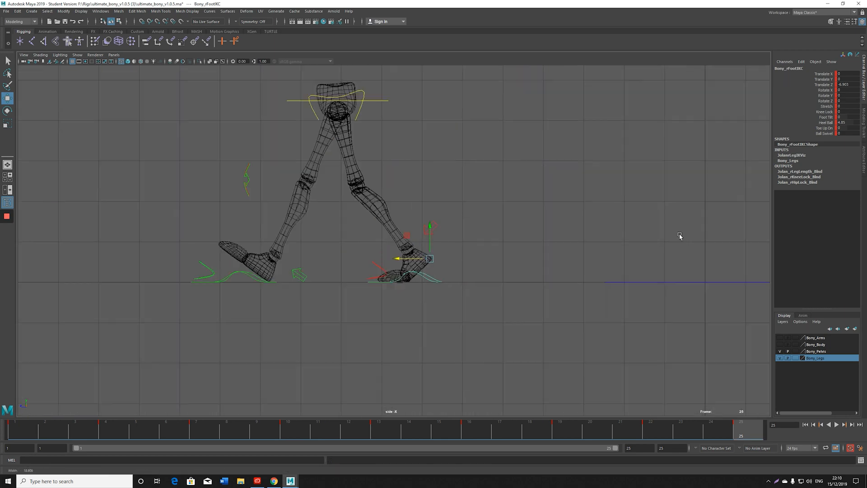
{"action": "scroll", "coordinate": [387, 245], "scroll_direction": "up", "scroll_amount": 2}
{"action": "middle_click_drag", "start_coordinate": [402, 241], "coordinate": [447, 290], "text": "alt"}
{"action": "scroll", "coordinate": [447, 291], "scroll_direction": "down", "scroll_amount": 3}
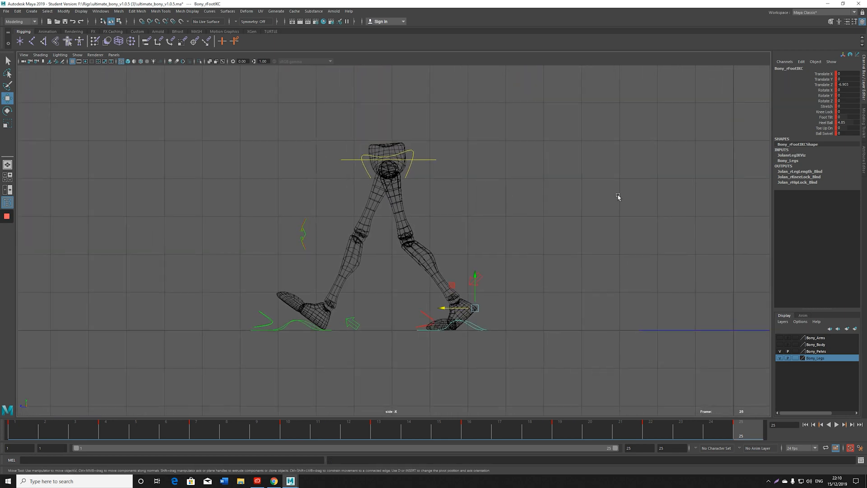
{"action": "left_click_drag", "start_coordinate": [770, 68], "coordinate": [610, 56]}
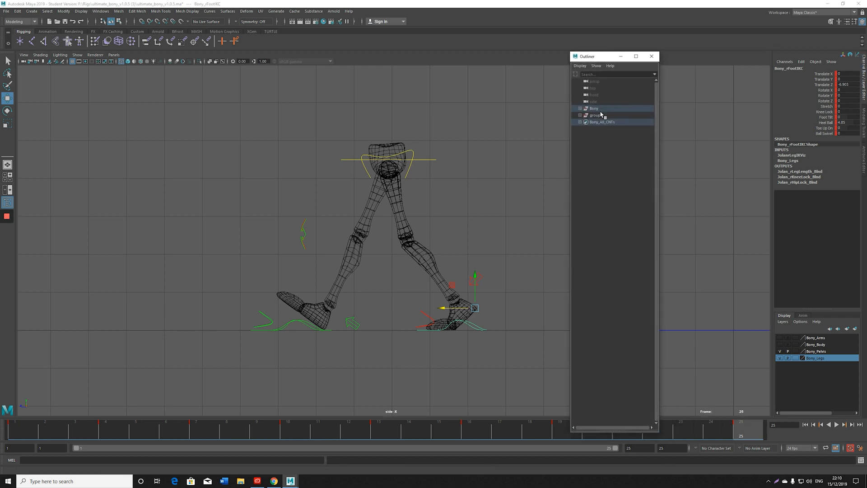
{"action": "left_click", "coordinate": [598, 116]}
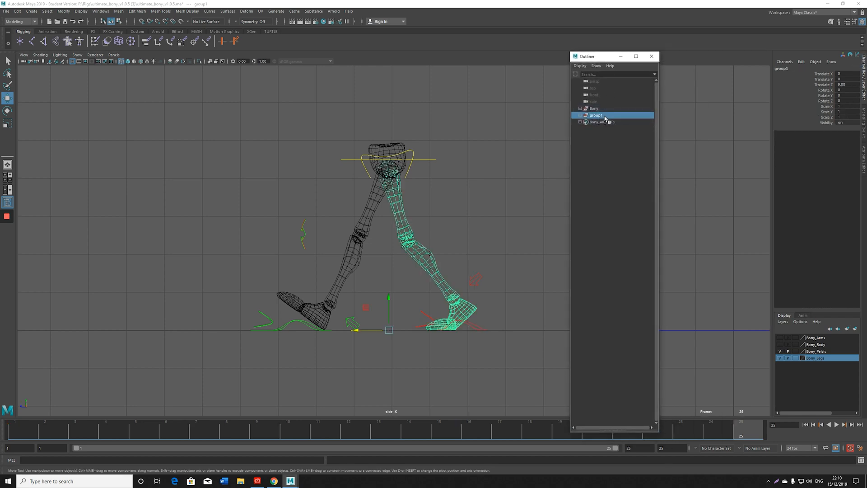
{"action": "left_click", "coordinate": [530, 172]}
{"action": "left_click", "coordinate": [651, 56]}
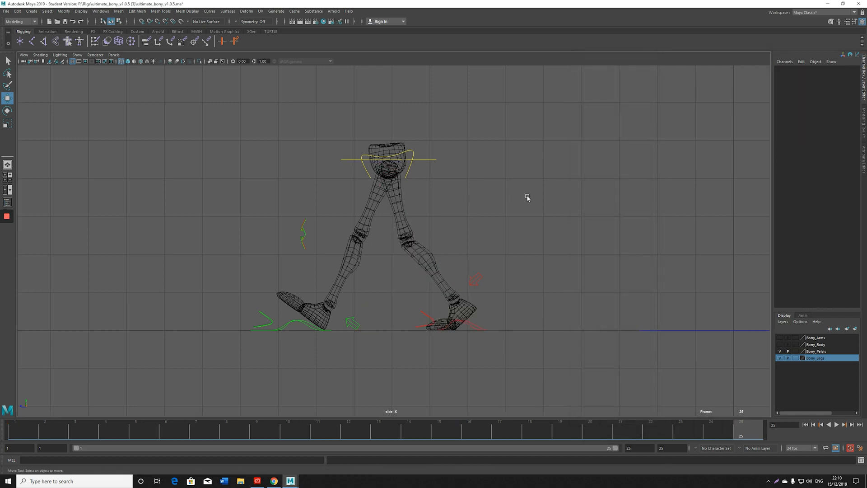
{"action": "key", "text": "5"}
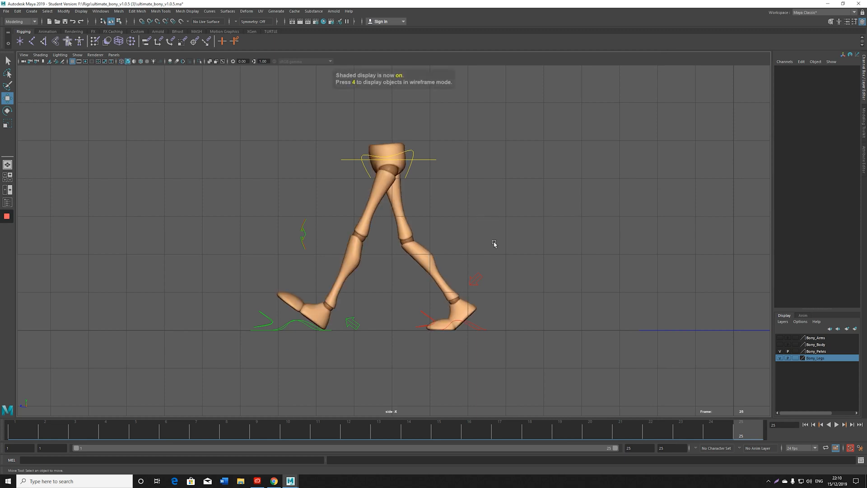
Play back the walk cycle, select the right foot control, and rewind to frame 1
{"action": "scroll", "coordinate": [418, 290], "scroll_direction": "down", "scroll_amount": 3}
{"action": "key", "text": "alt+v"}
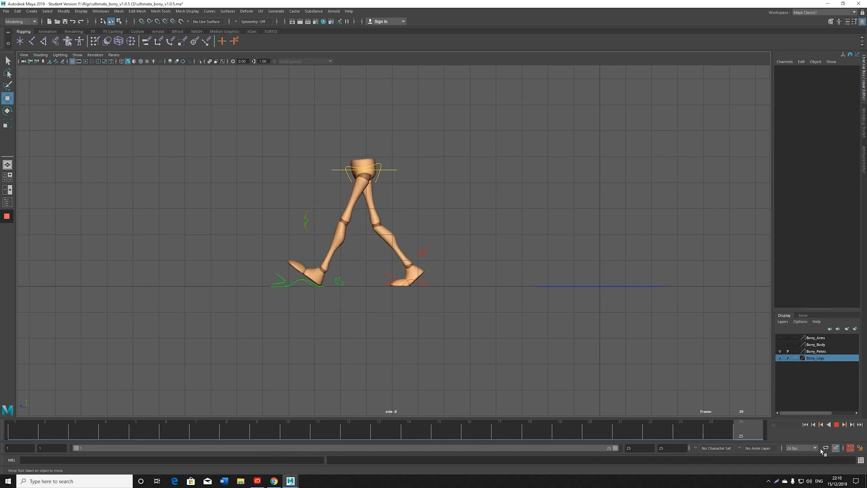
{"action": "key", "text": "alt+v"}
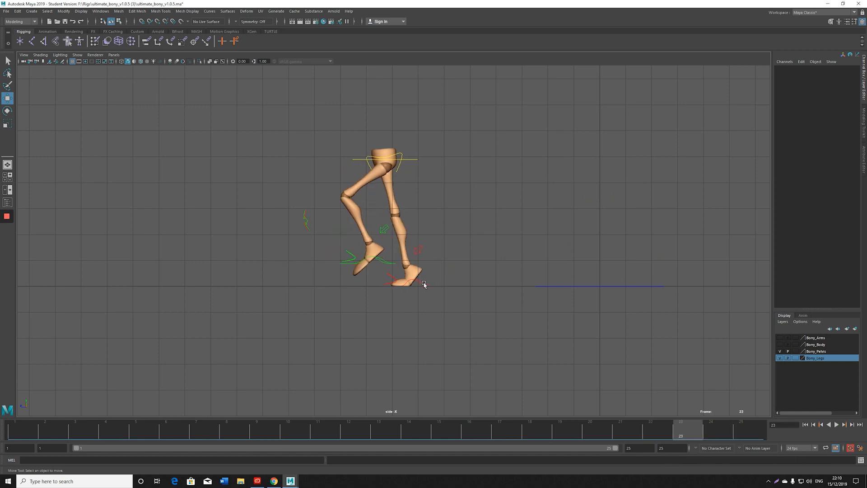
{"action": "left_click", "coordinate": [424, 283]}
{"action": "key", "text": "alt+v"}
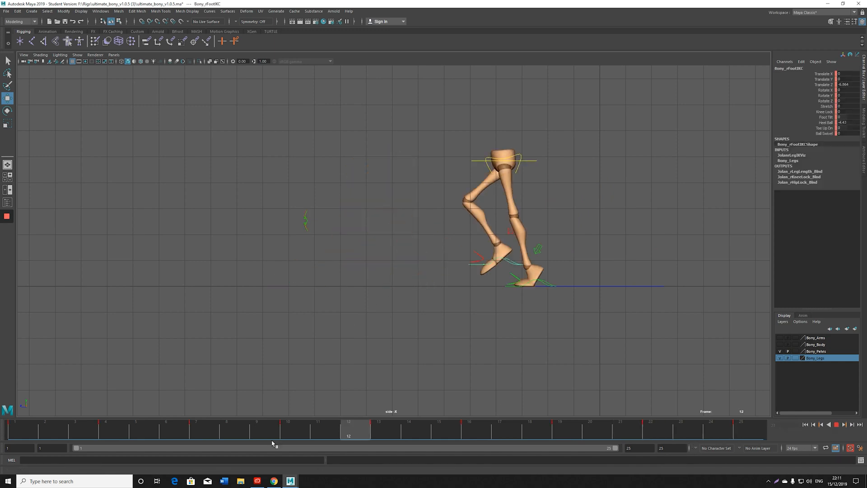
{"action": "key", "text": "alt+shift+v"}
{"action": "middle_click_drag", "start_coordinate": [499, 304], "coordinate": [389, 298], "text": "alt"}
{"action": "scroll", "coordinate": [386, 295], "scroll_direction": "up", "scroll_amount": 2}
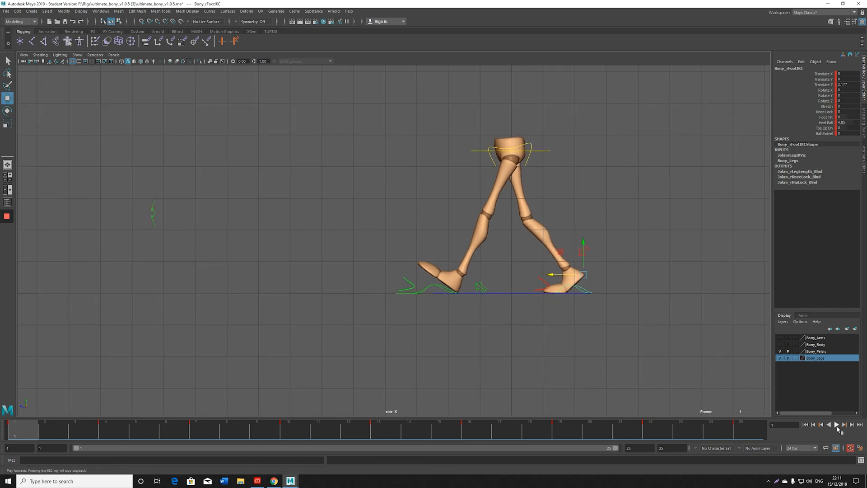
Replay the walk cycle in side view to check both feet's motion, and return to frame 1
{"action": "left_click", "coordinate": [837, 425]}
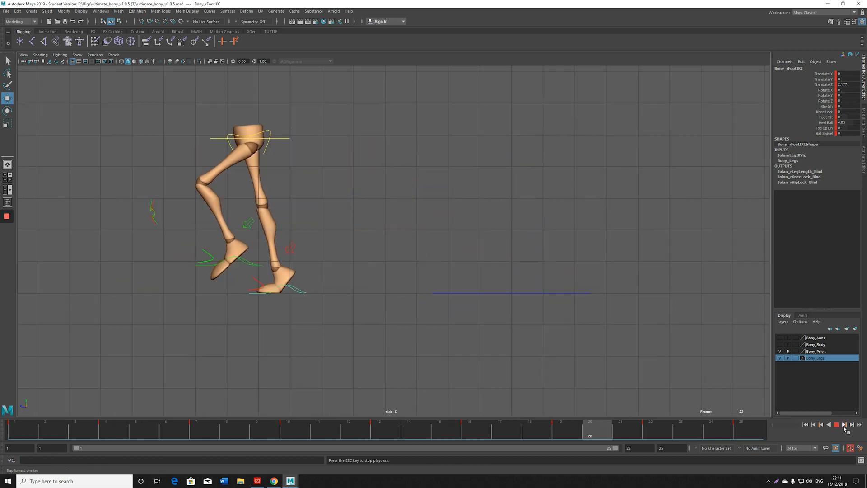
{"action": "left_click", "coordinate": [836, 426]}
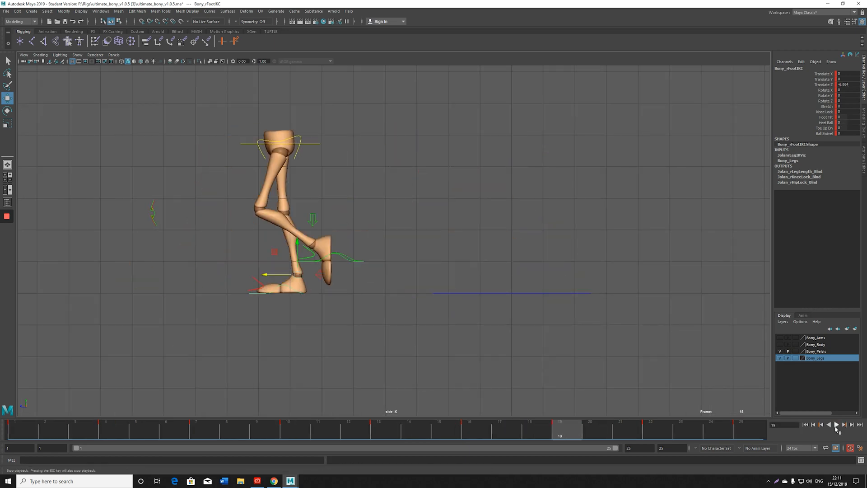
{"action": "key", "text": "alt+shift+v"}
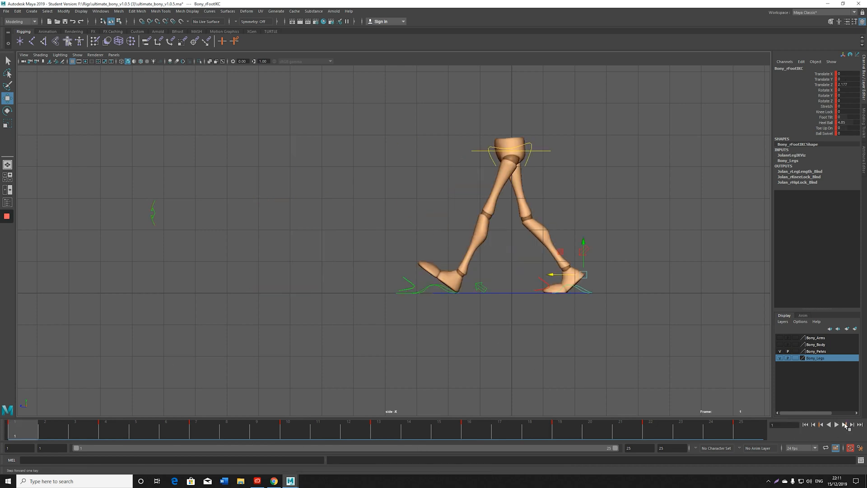
{"action": "left_click", "coordinate": [836, 425]}
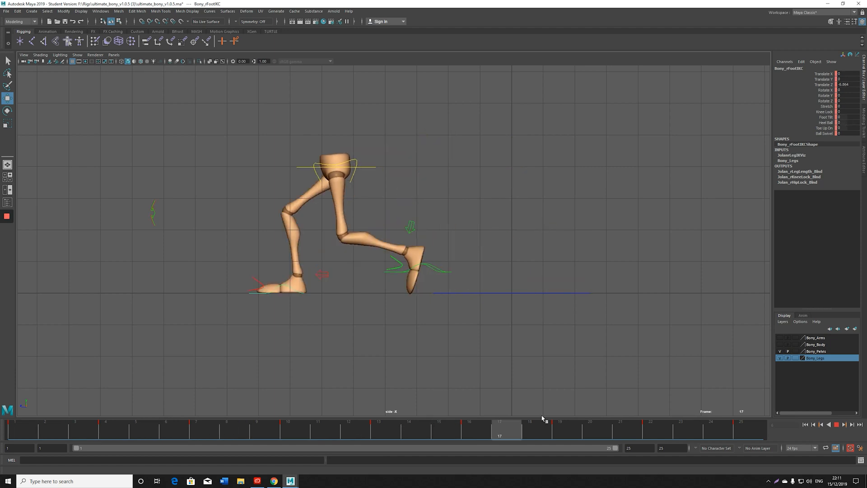
{"action": "right_click_drag", "start_coordinate": [422, 338], "coordinate": [530, 335], "text": "alt"}
{"action": "middle_click_drag", "start_coordinate": [531, 336], "coordinate": [554, 331], "text": "alt"}
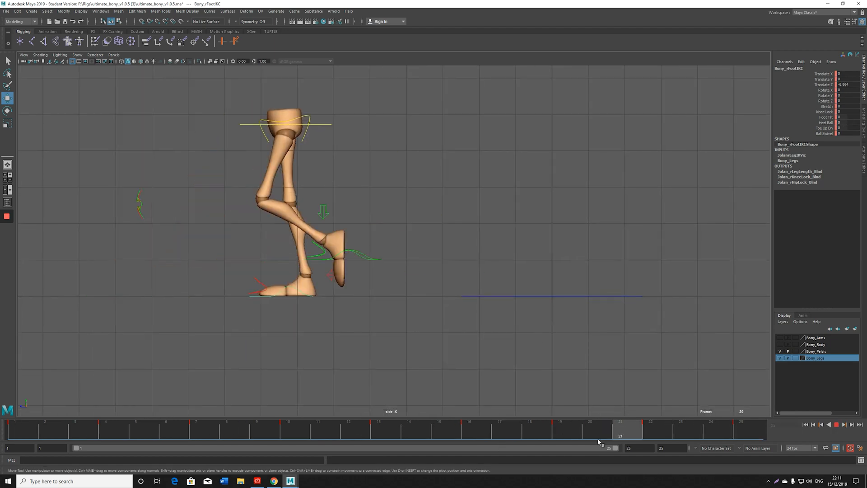
{"action": "key", "text": "Escape"}
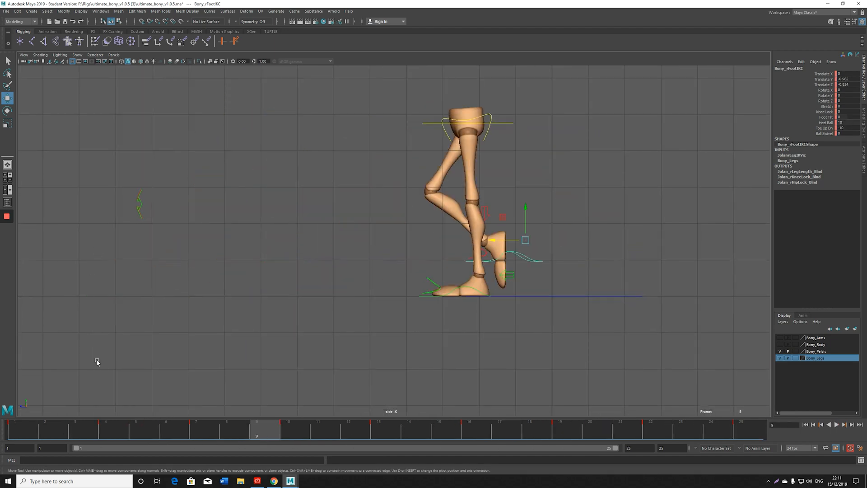
{"action": "left_click_drag", "start_coordinate": [176, 424], "coordinate": [13, 422]}
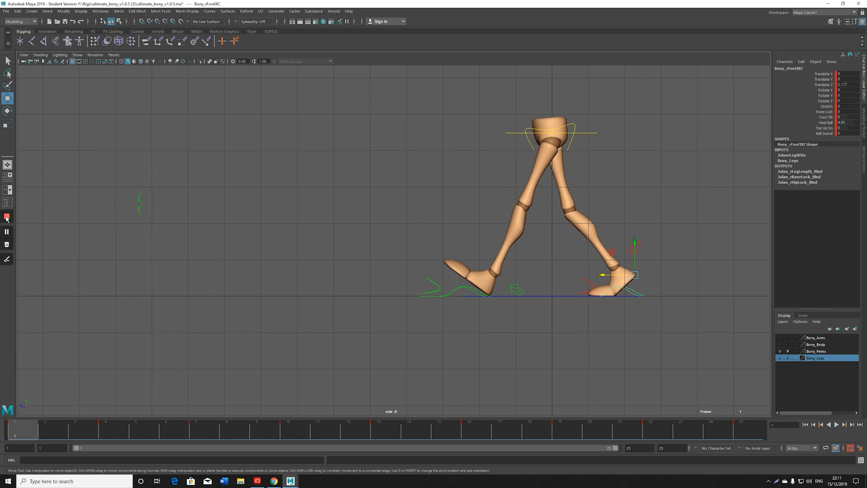
{"action": "left_click", "coordinate": [6, 217]}
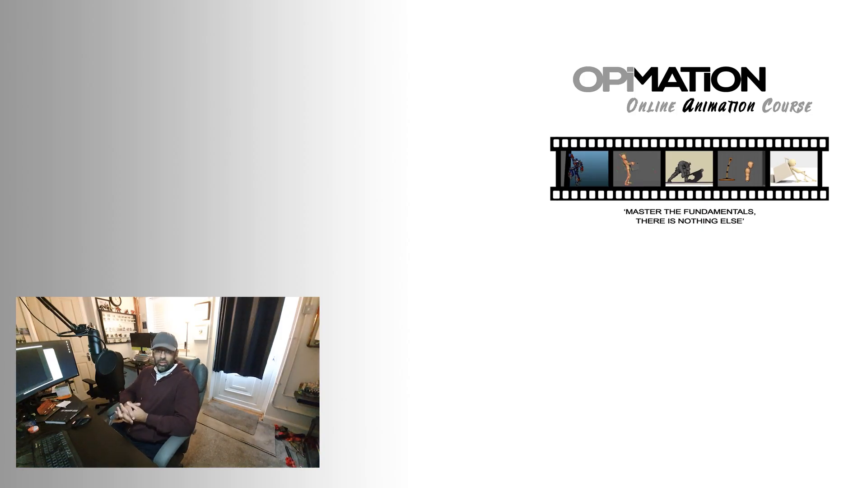